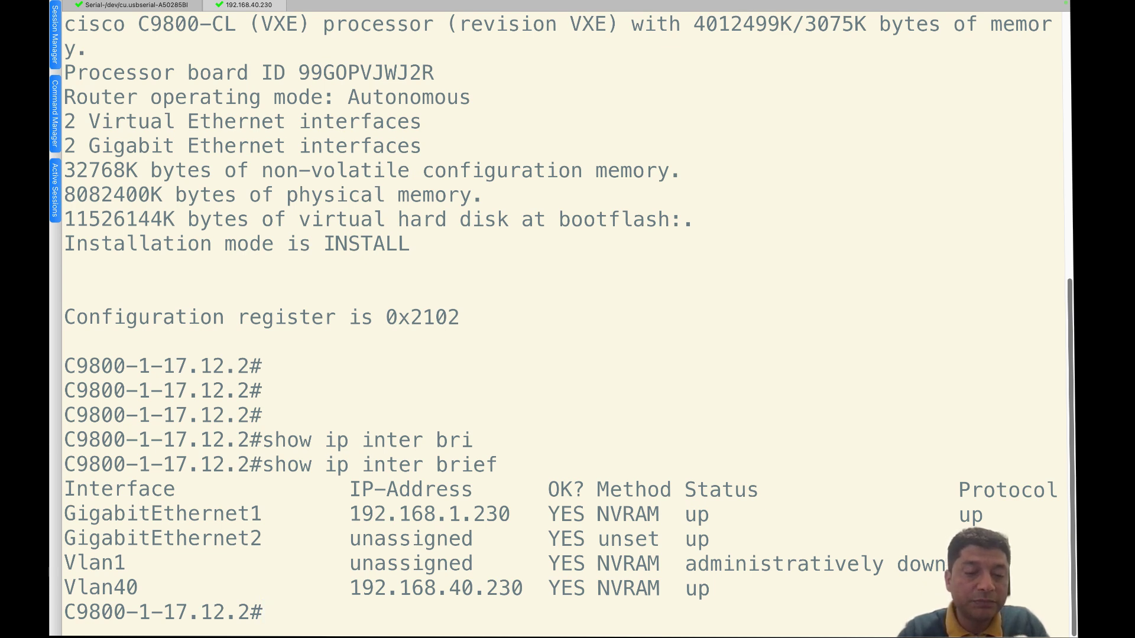
- Display the Gig1, Gig2 and Vlan40 running configs and ping 192.168.40.1 for a 5/5 reply
{"action": "type", "text": "show"}
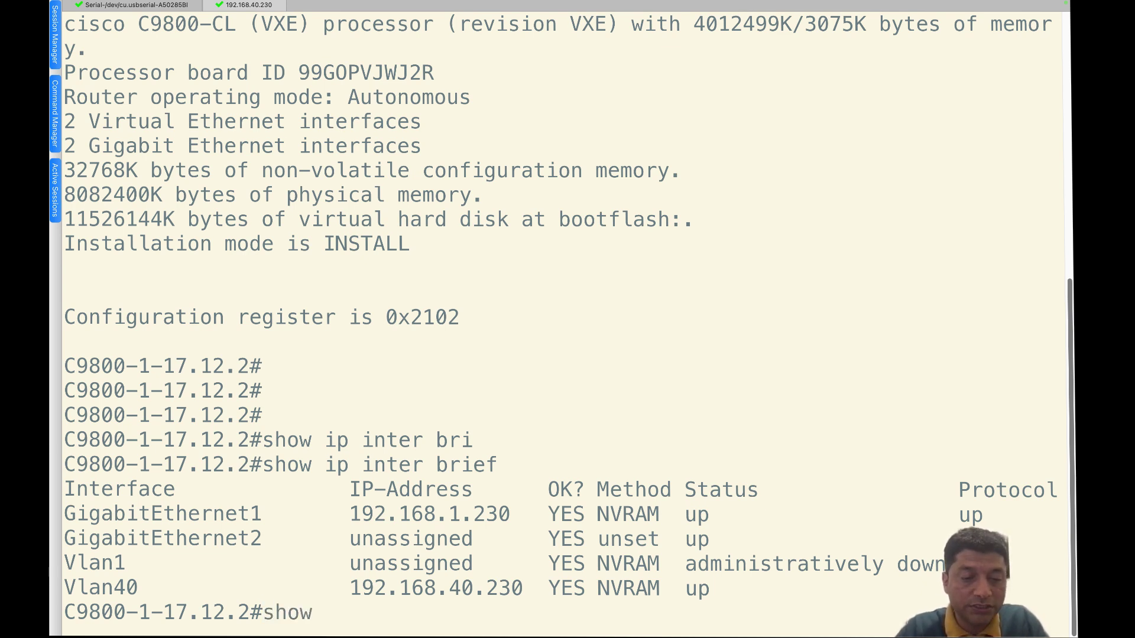
{"action": "type", "text": " runn inter gig 1"}
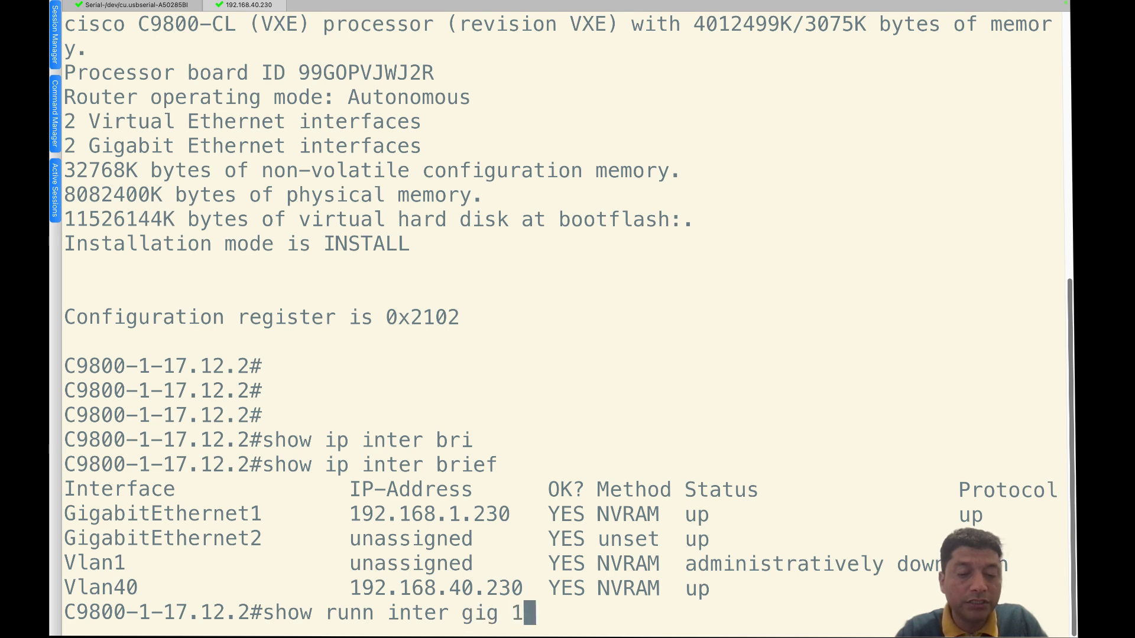
{"action": "key", "text": "Return"}
{"action": "type", "text": "show runn inter gig 2"}
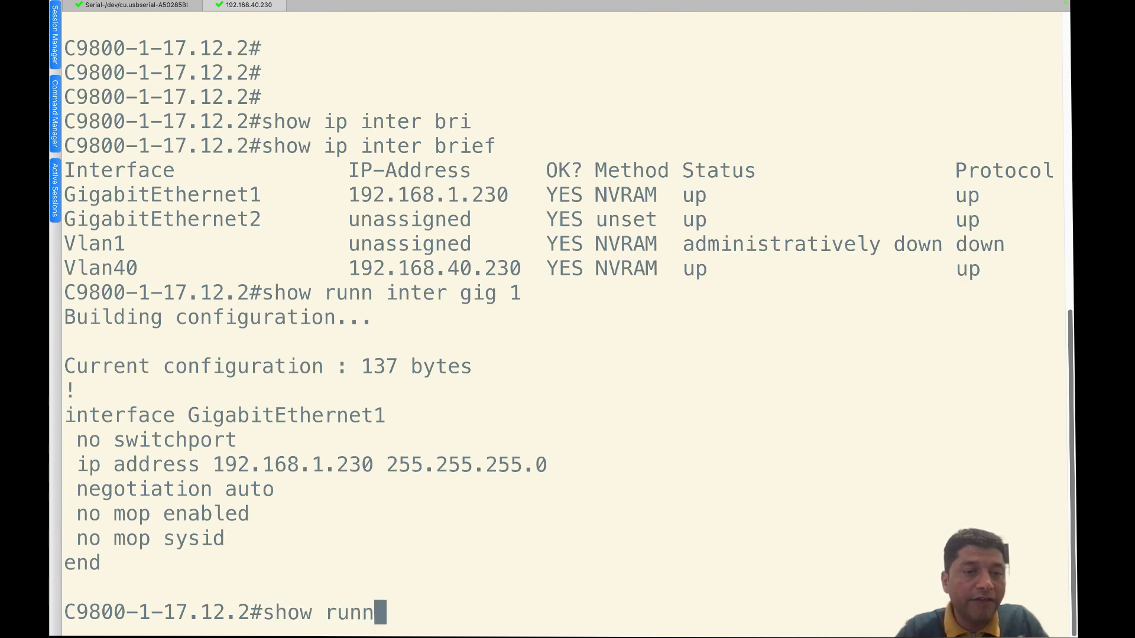
{"action": "key", "text": "Return"}
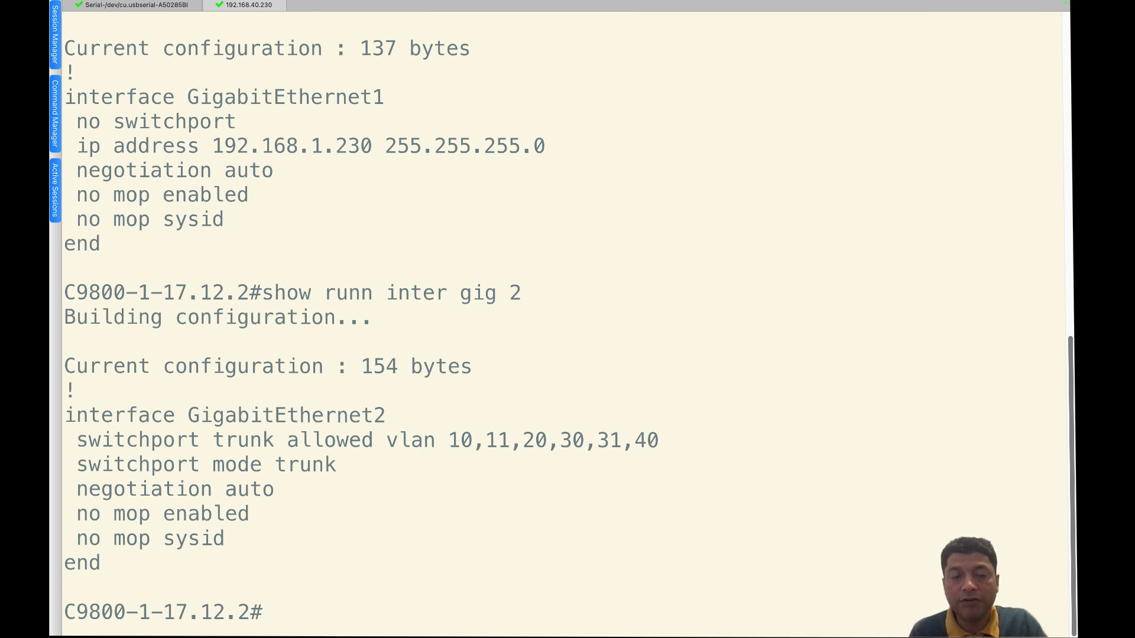
{"action": "type", "text": "sho"}
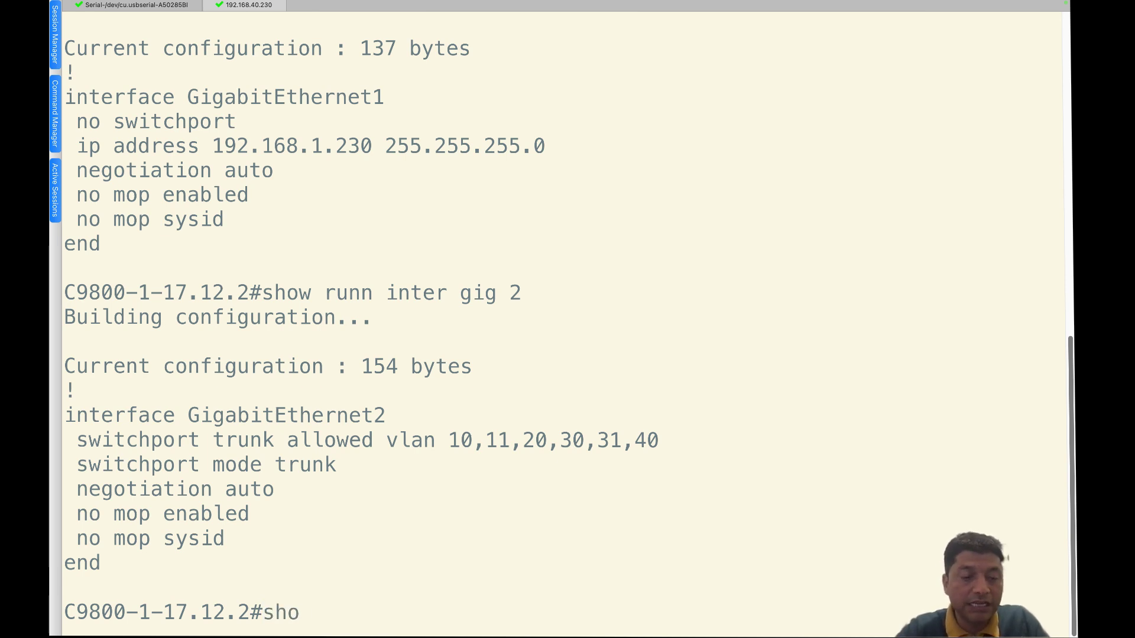
{"action": "type", "text": "w runn inter vlan 40"}
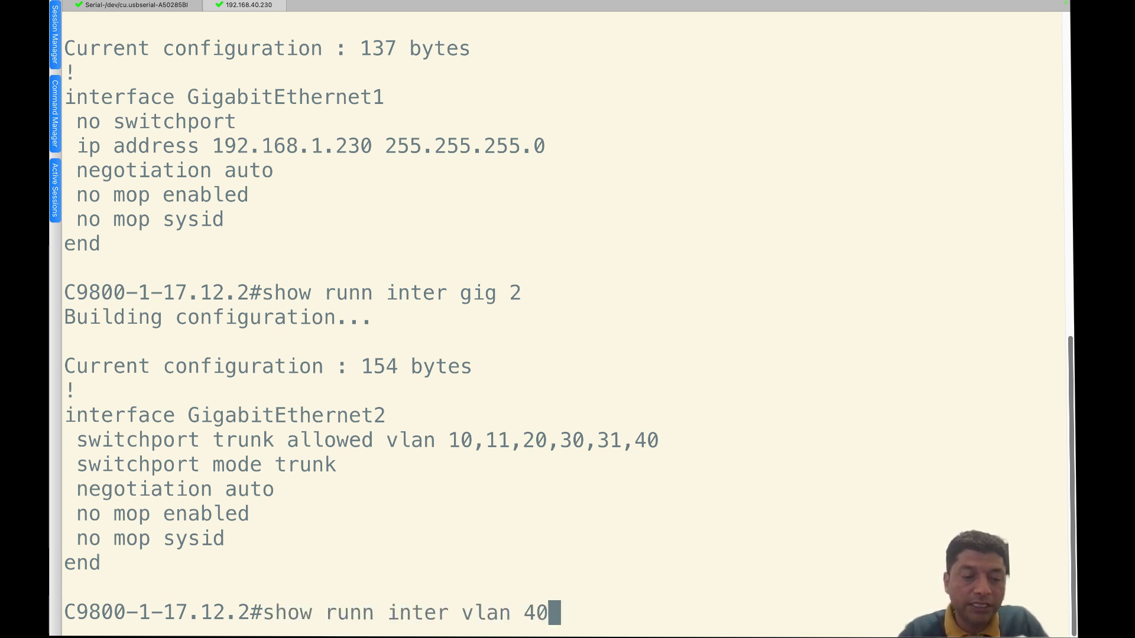
{"action": "key", "text": "Return"}
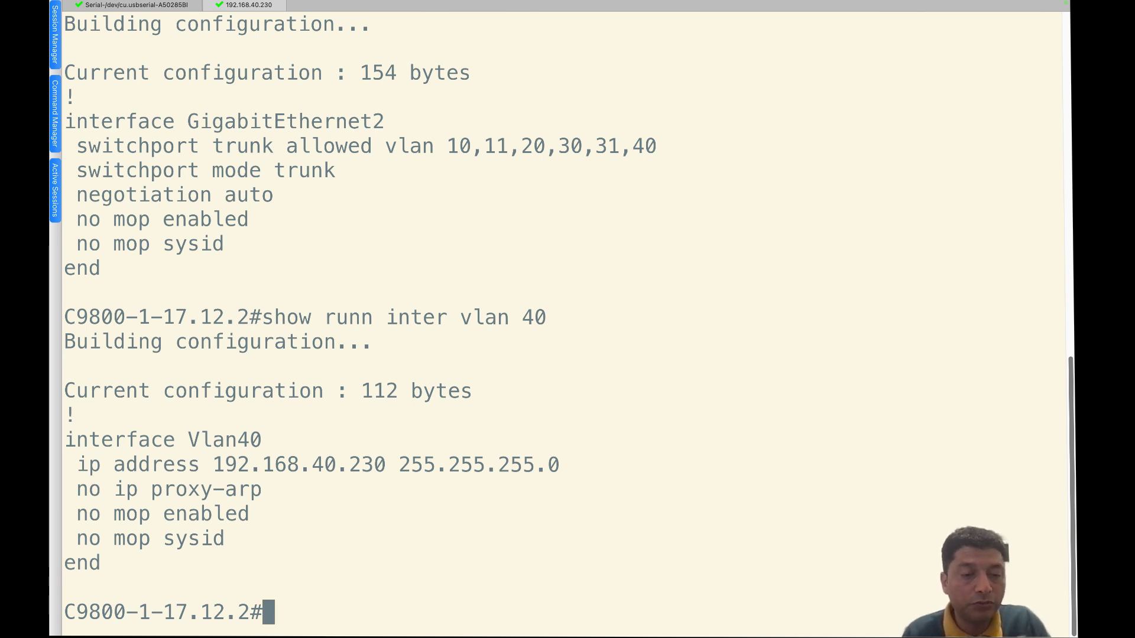
{"action": "type", "text": "ping"}
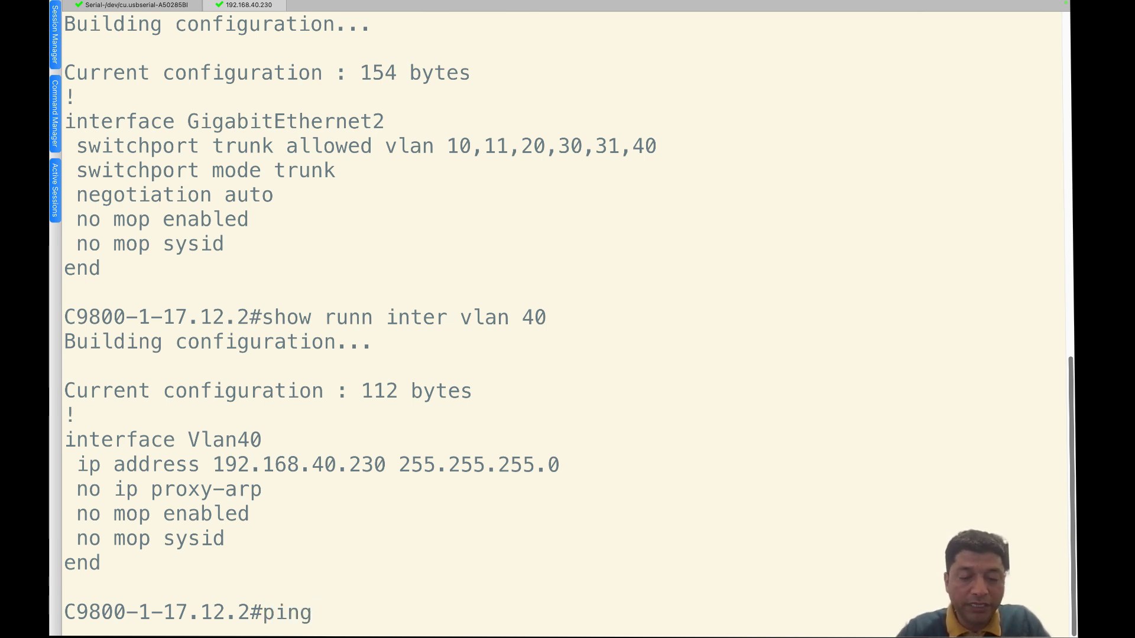
{"action": "type", "text": " 192.168.40.1"}
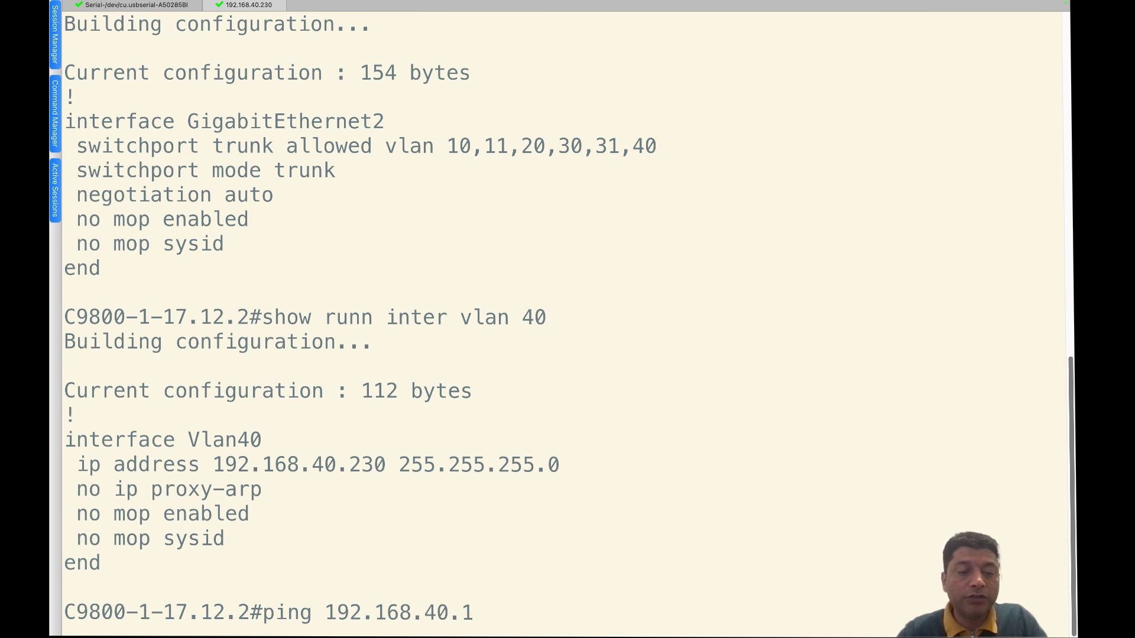
{"action": "key", "text": "Return"}
{"action": "key", "text": "Return"}
{"action": "key", "text": "Return"}
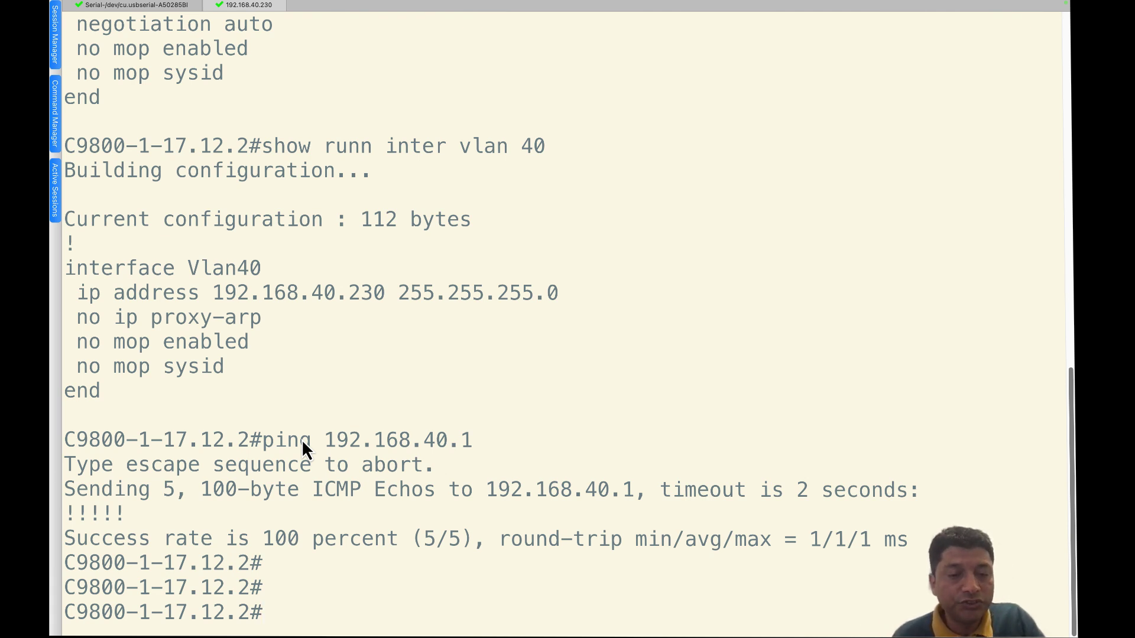
- On the switch serial console, list the full 'show ip interface brief' table
{"action": "left_click", "coordinate": [117, 5]}
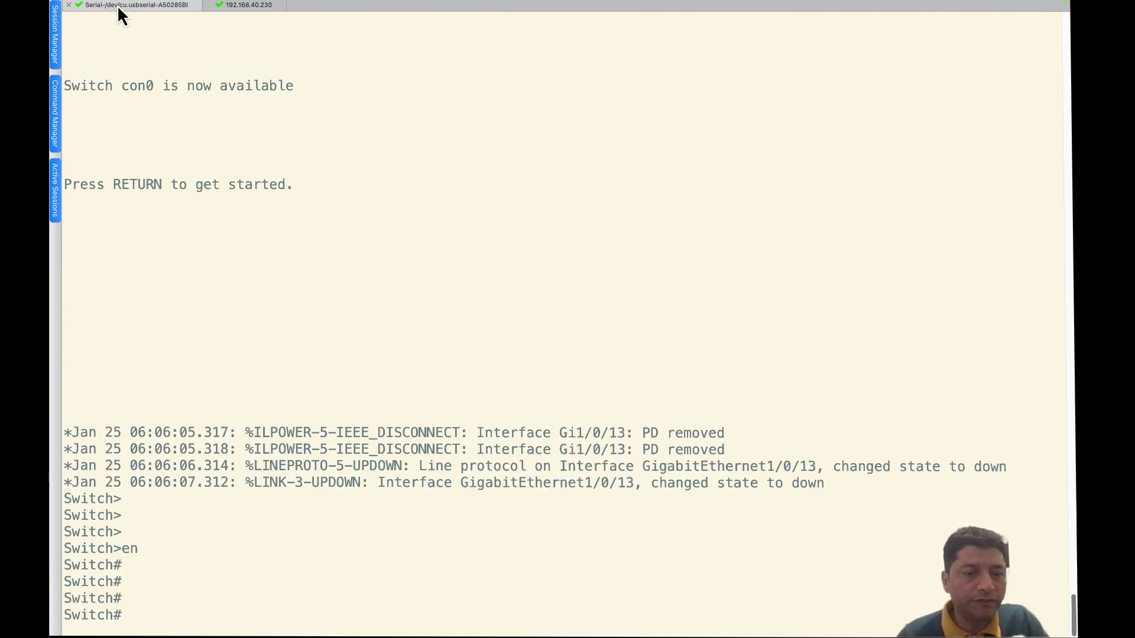
{"action": "key", "text": "Return"}
{"action": "key", "text": "Return"}
{"action": "key", "text": "Return"}
{"action": "key", "text": "Return"}
{"action": "type", "text": "show p inte"}
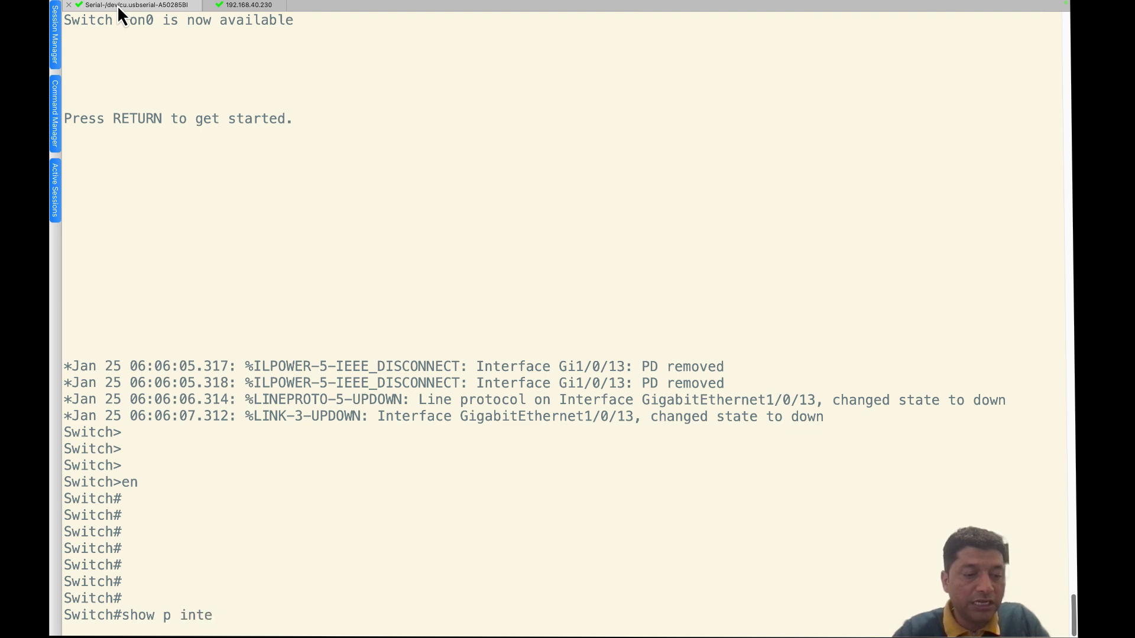
{"action": "key", "text": "BackSpace"}
{"action": "key", "text": "BackSpace"}
{"action": "key", "text": "BackSpace"}
{"action": "key", "text": "BackSpace"}
{"action": "key", "text": "BackSpace"}
{"action": "key", "text": "BackSpace"}
{"action": "type", "text": "ip inter bri"}
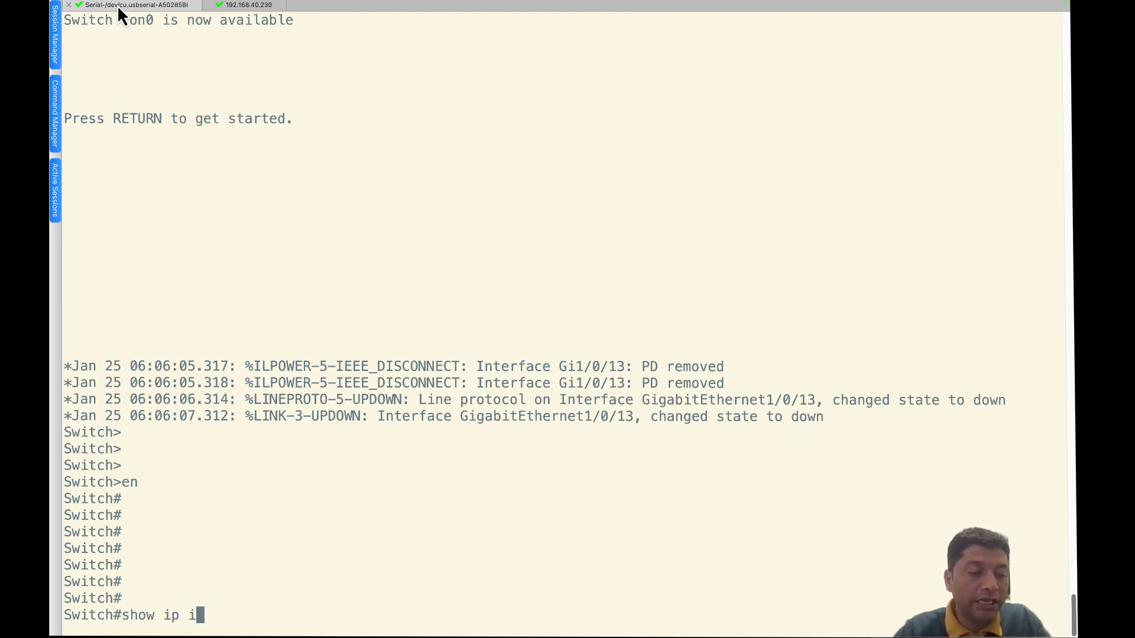
{"action": "key", "text": "Tab"}
{"action": "key", "text": "Return"}
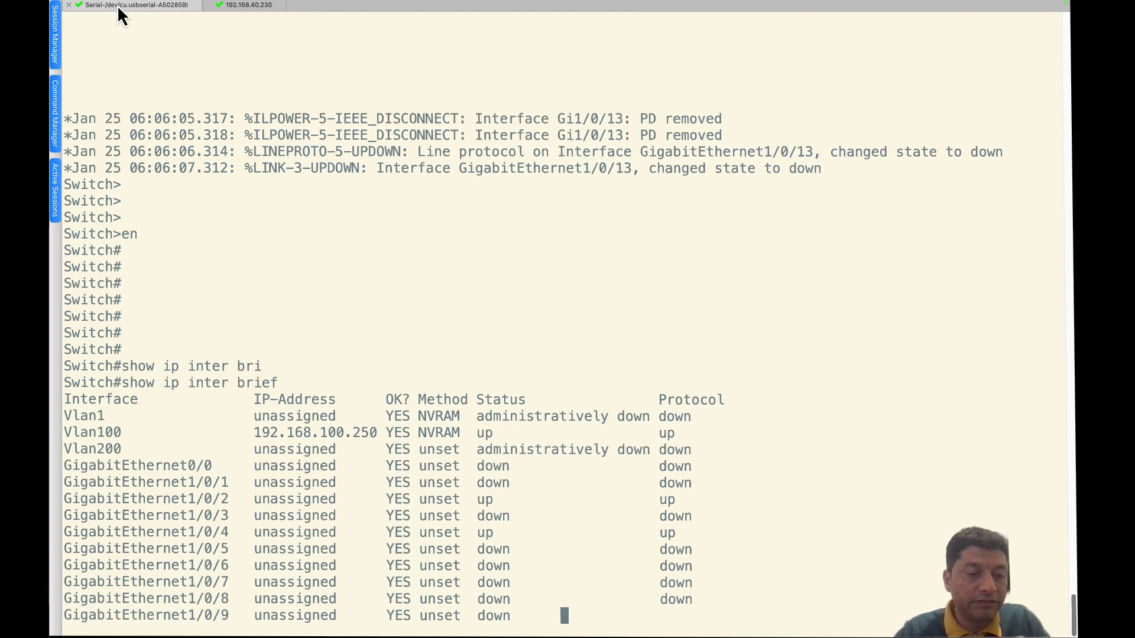
{"action": "key", "text": "space"}
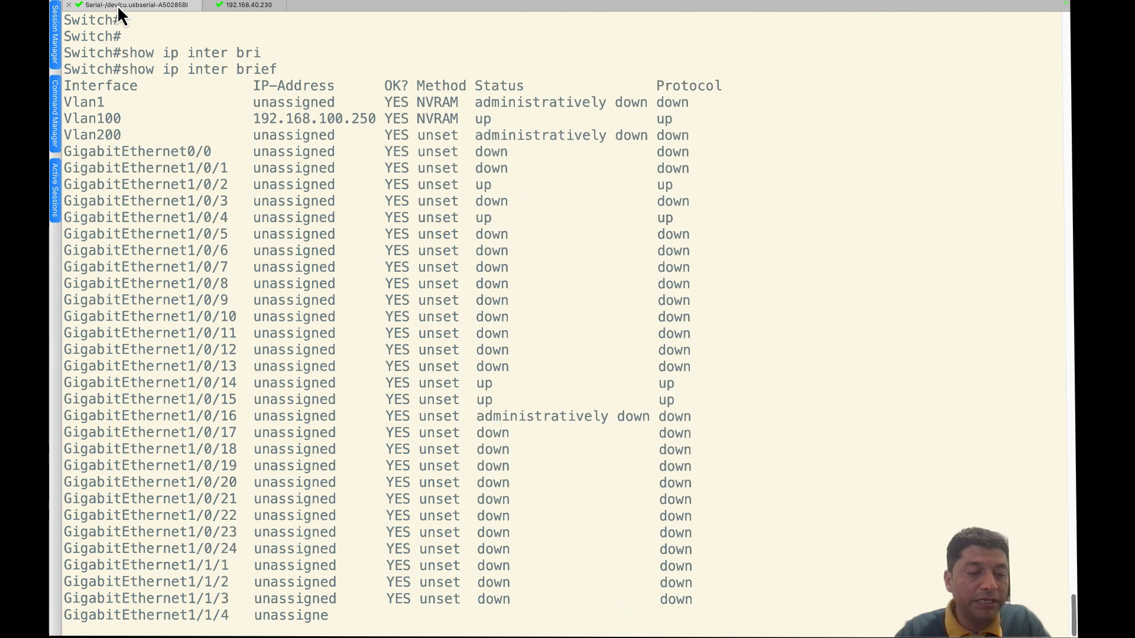
{"action": "key", "text": "Return"}
{"action": "key", "text": "Return"}
- Show Gi1/0/13's running config and confirm the switch has no CDP neighbours
{"action": "type", "text": "show runn inter gig "}
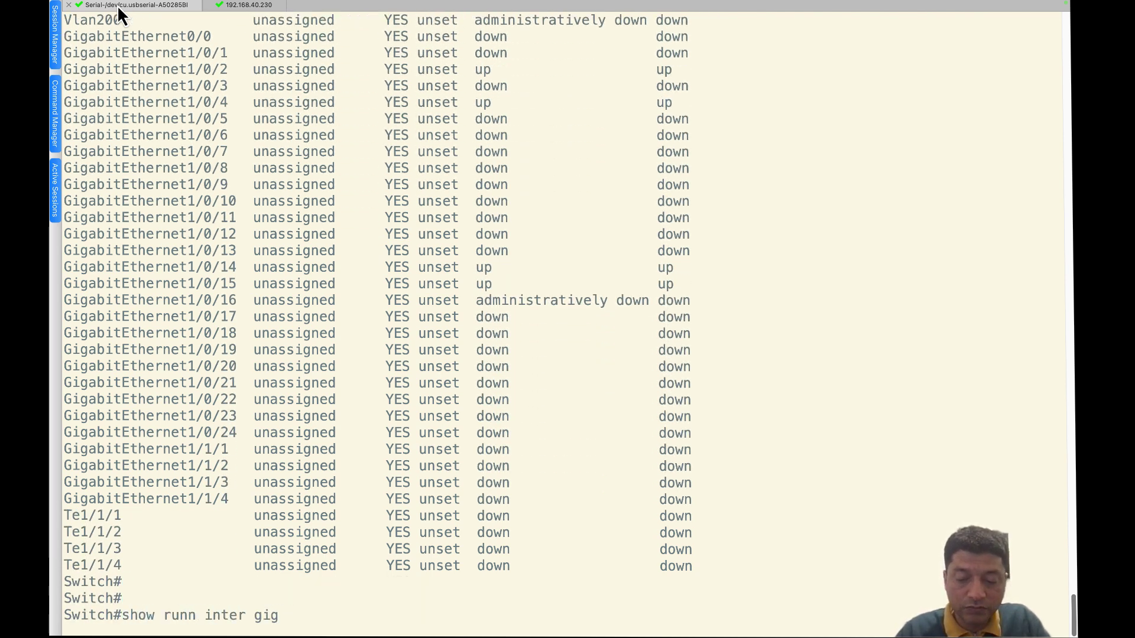
{"action": "type", "text": "1/0/1"}
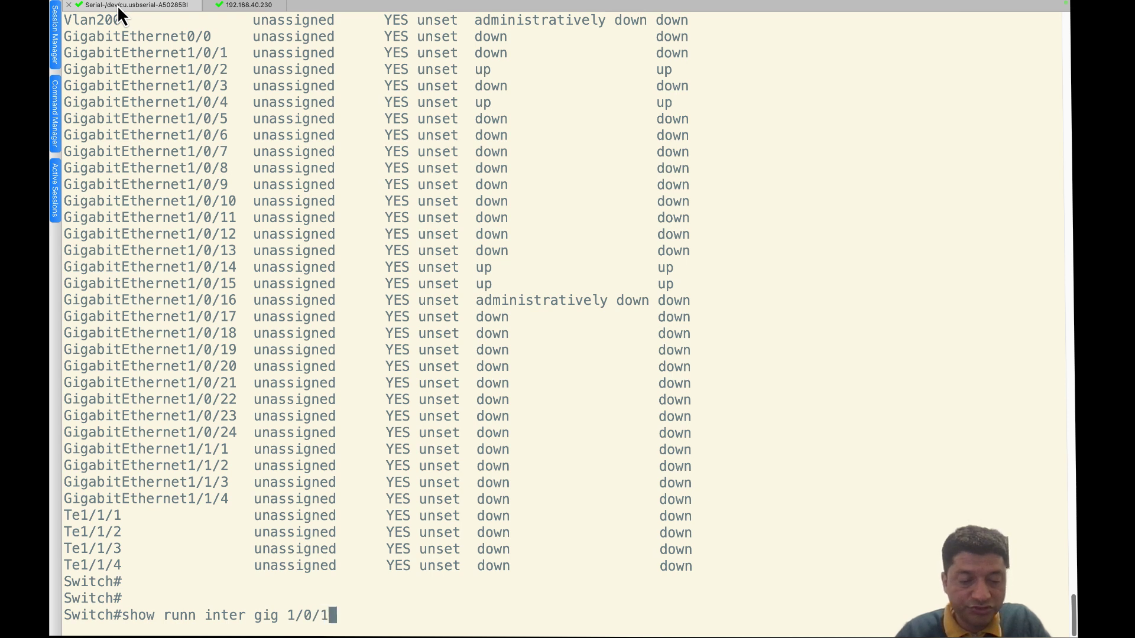
{"action": "type", "text": "3"}
{"action": "key", "text": "Return"}
{"action": "key", "text": "Return"}
{"action": "key", "text": "Return"}
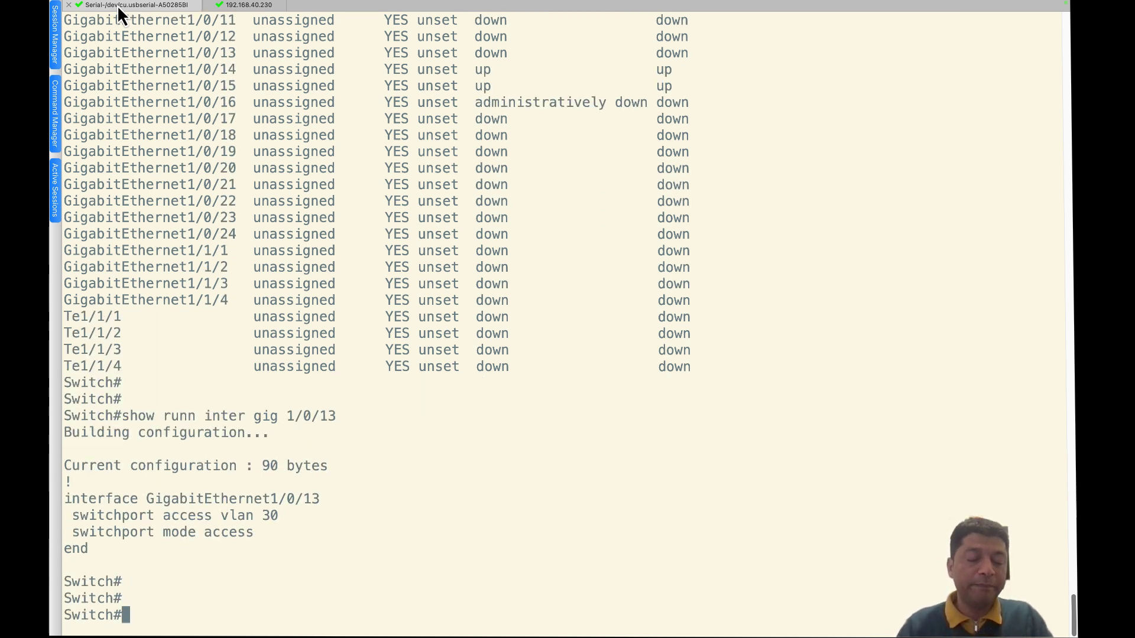
{"action": "type", "text": "show cd"}
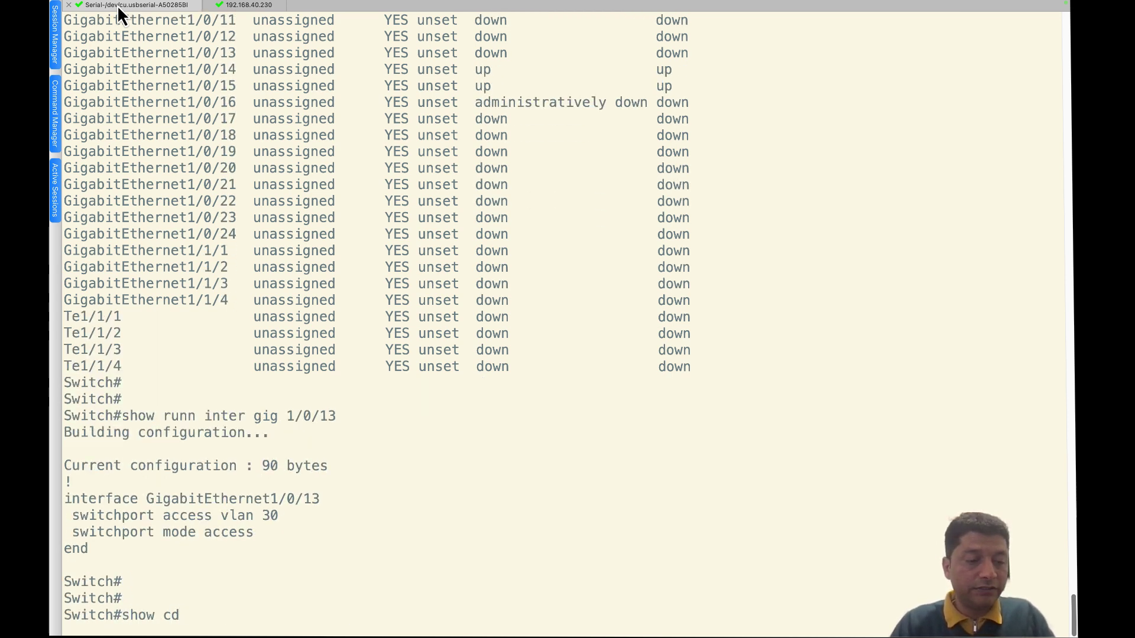
{"action": "type", "text": "p"}
{"action": "key", "text": "BackSpace"}
{"action": "key", "text": "BackSpace"}
{"action": "key", "text": "BackSpace"}
{"action": "key", "text": "BackSpace"}
{"action": "key", "text": "BackSpace"}
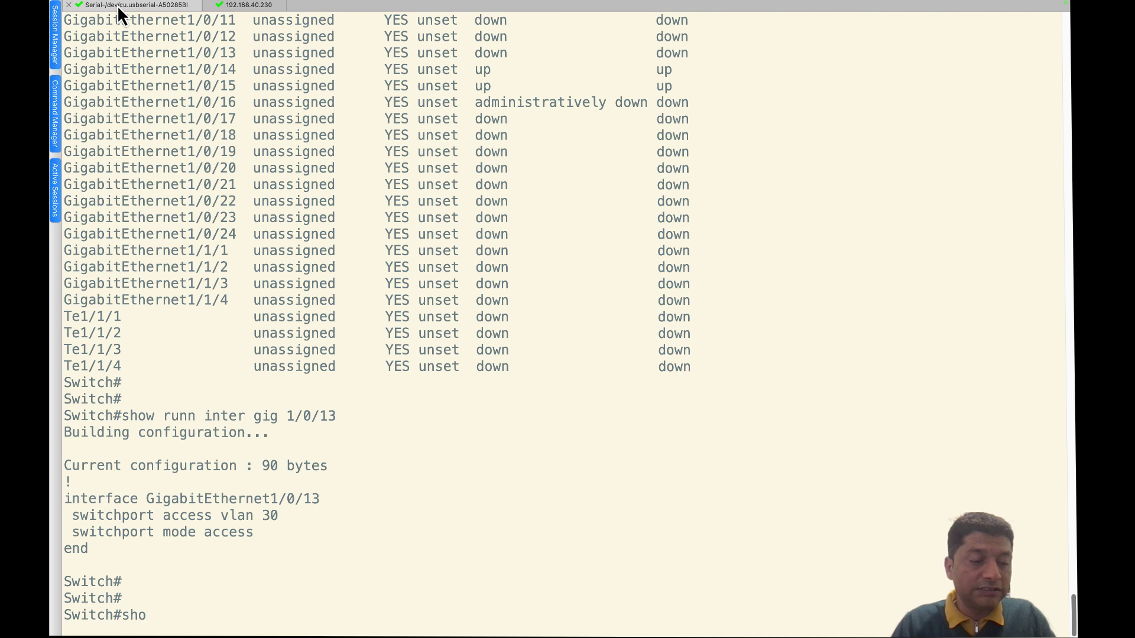
{"action": "key", "text": "BackSpace"}
{"action": "key", "text": "BackSpace"}
{"action": "key", "text": "BackSpace"}
{"action": "type", "text": "show cdp nei"}
{"action": "key", "text": "Tab"}
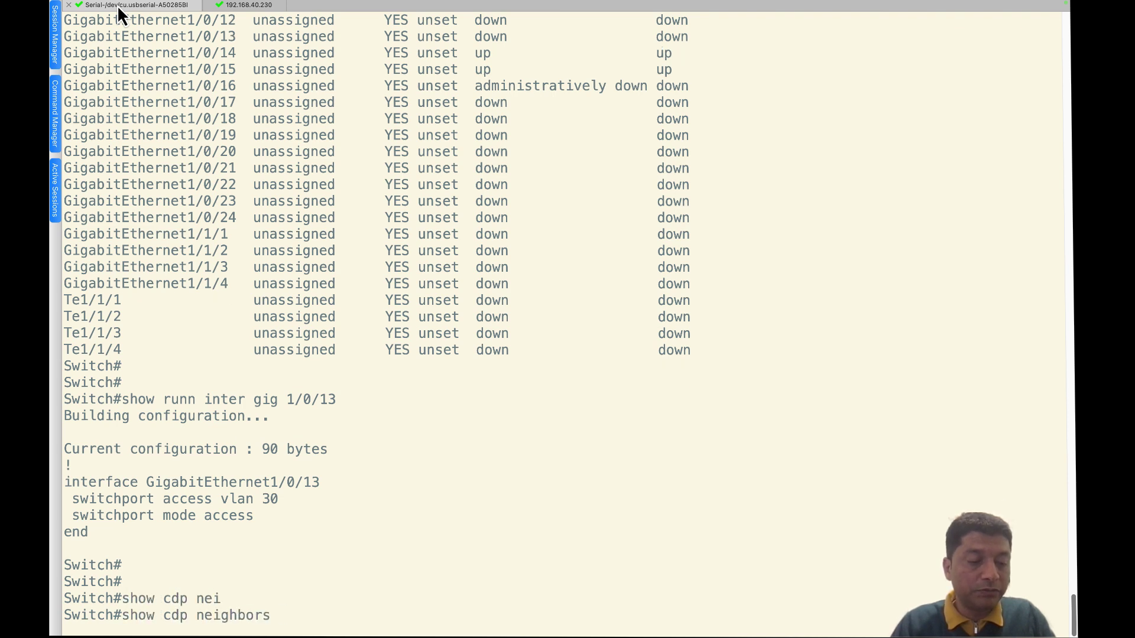
{"action": "key", "text": "Return"}
{"action": "key", "text": "Return"}
{"action": "key", "text": "Return"}
{"action": "key", "text": "Return"}
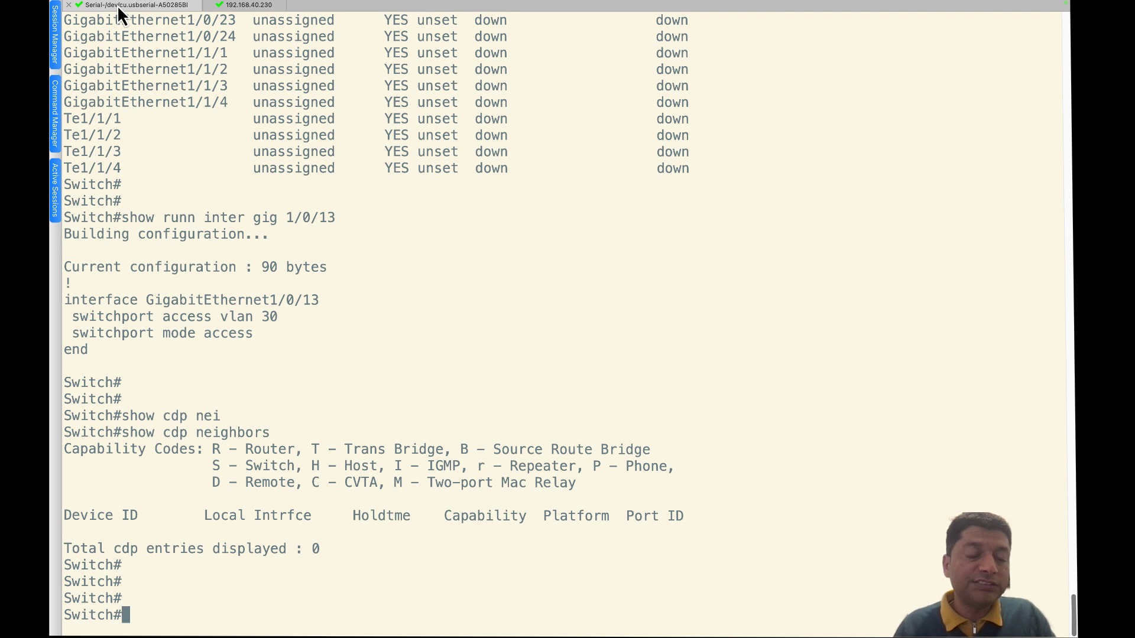
- Highlight Gi1/0/13's access VLAN 30 setting, then move to the Chrome recommended-builds page
{"action": "mouse_move", "coordinate": [52, 21]}
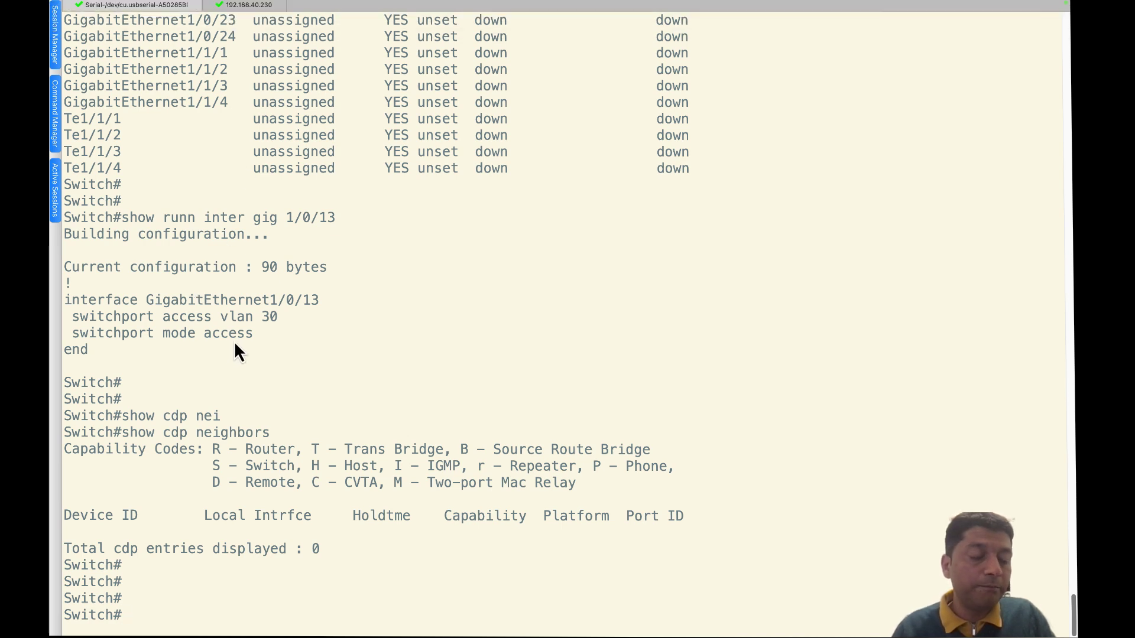
{"action": "left_click_drag", "start_coordinate": [253, 334], "coordinate": [141, 306]}
{"action": "left_click", "coordinate": [270, 336]}
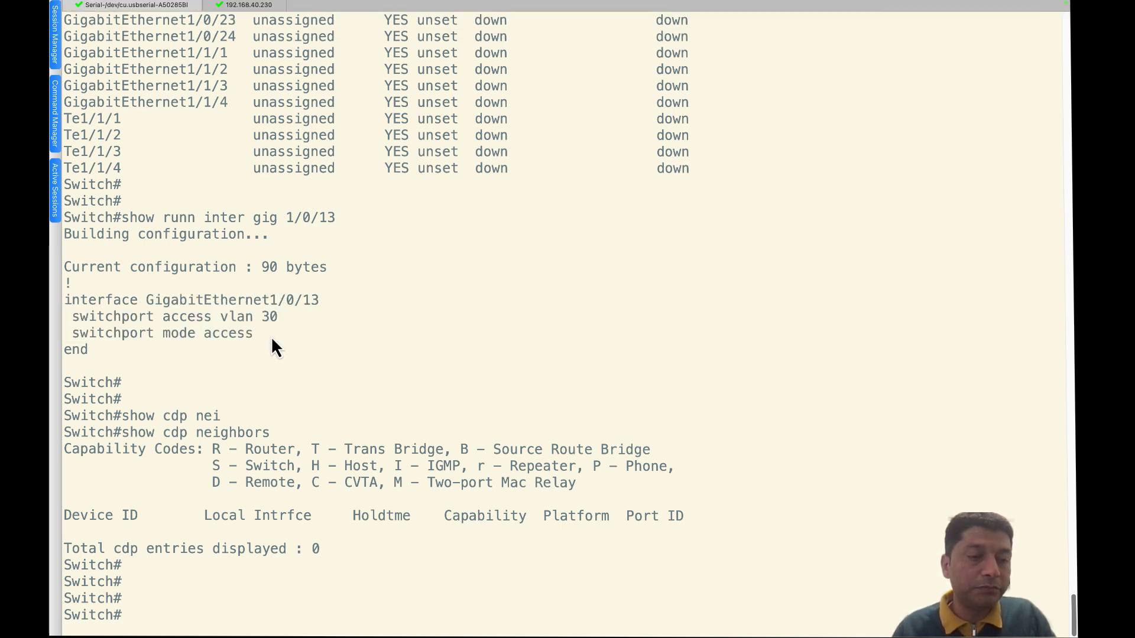
{"action": "left_click_drag", "start_coordinate": [278, 317], "coordinate": [214, 314]}
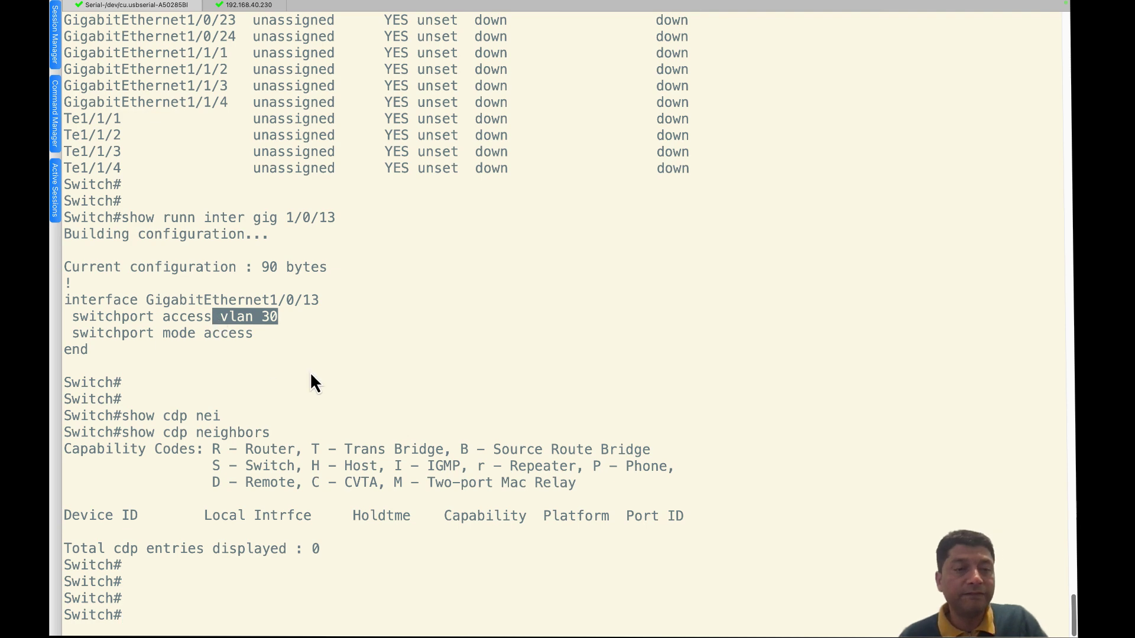
{"action": "key", "text": "super+Tab"}
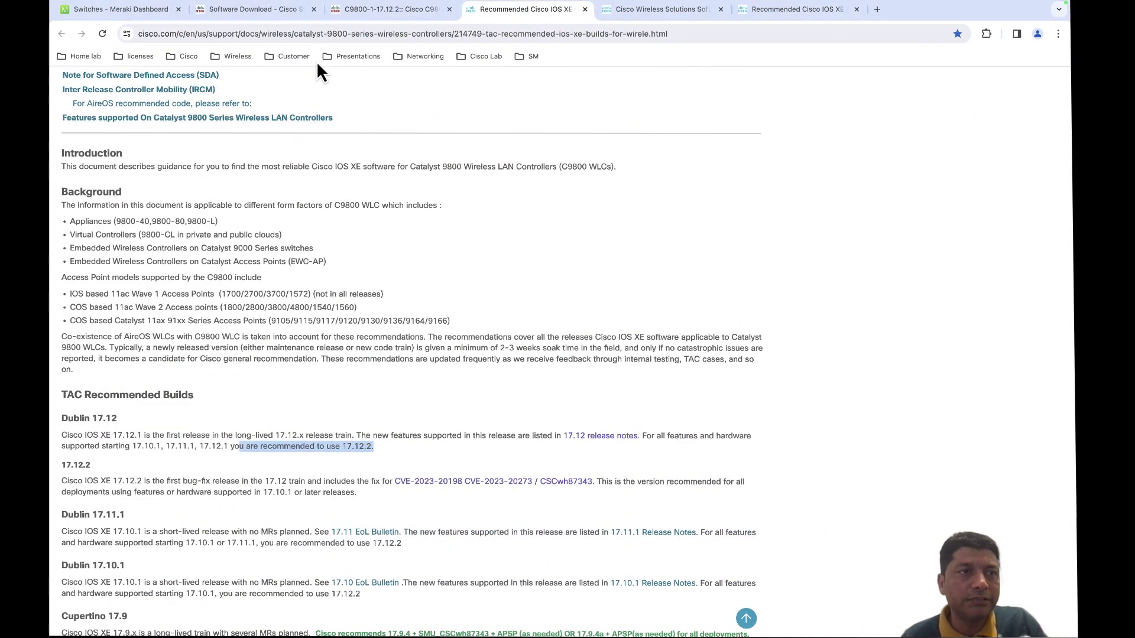
{"action": "left_click", "coordinate": [877, 9]}
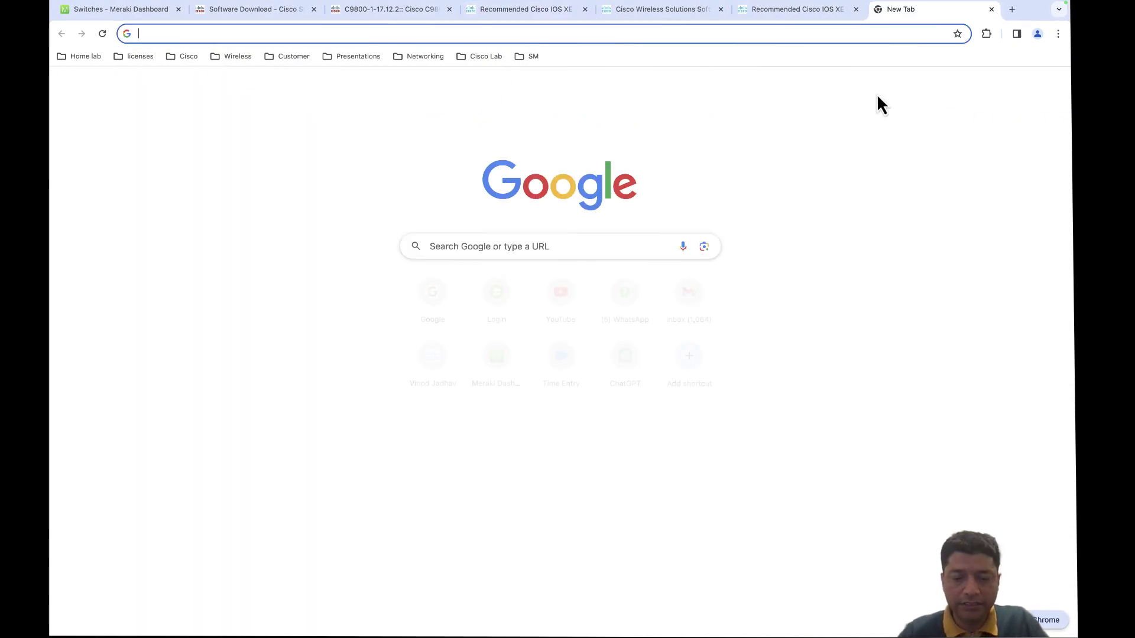
{"action": "type", "text": "https://192."}
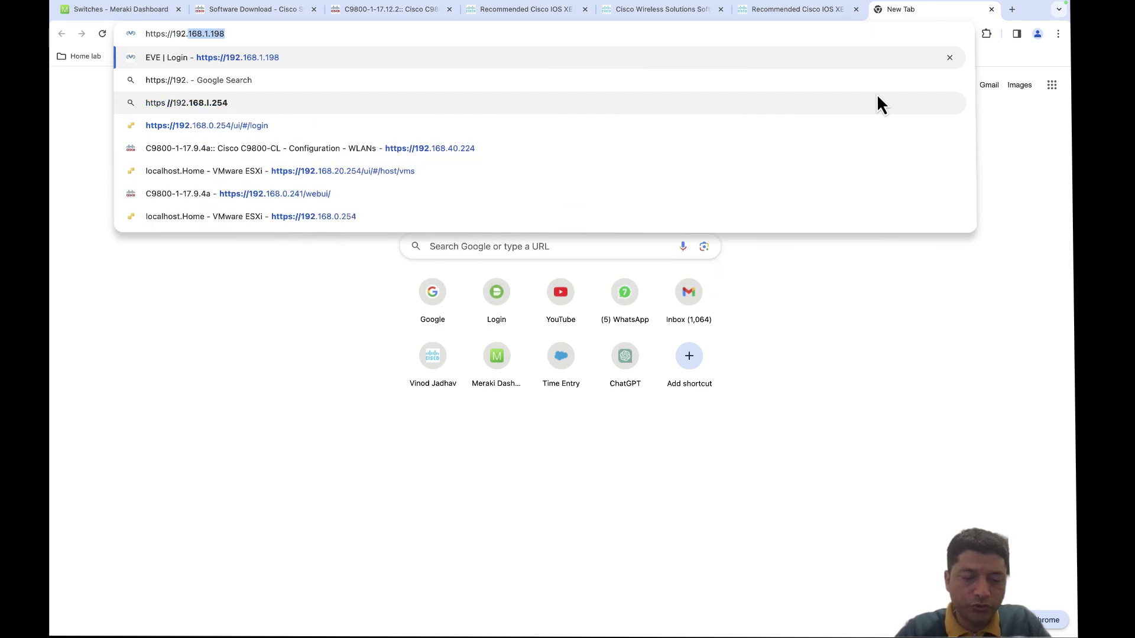
{"action": "type", "text": "168."}
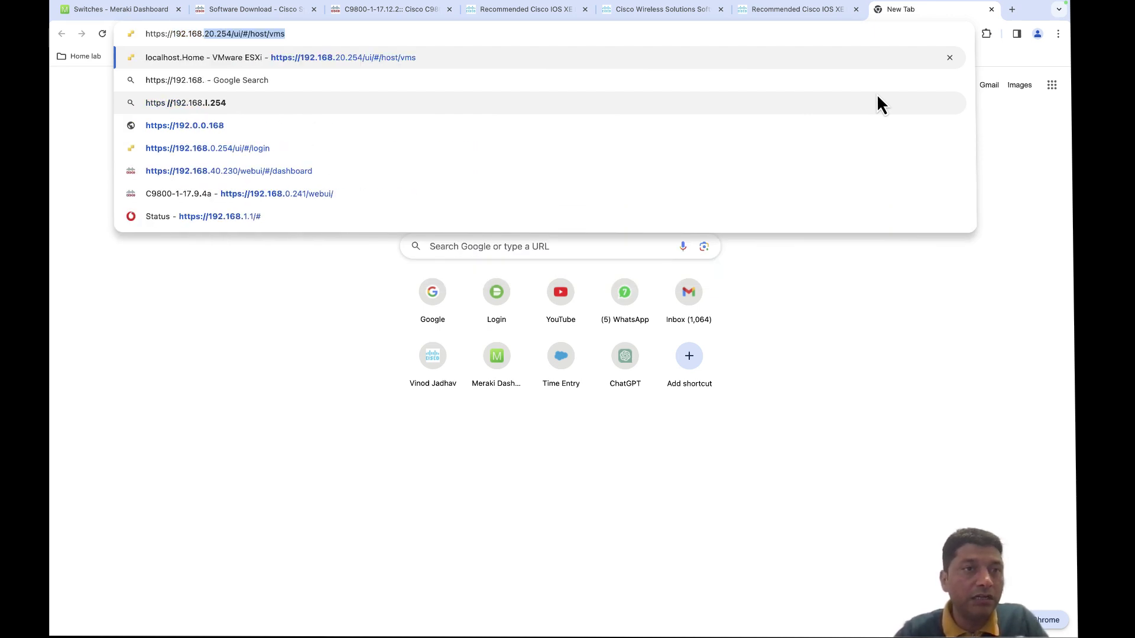
{"action": "key", "text": "Return"}
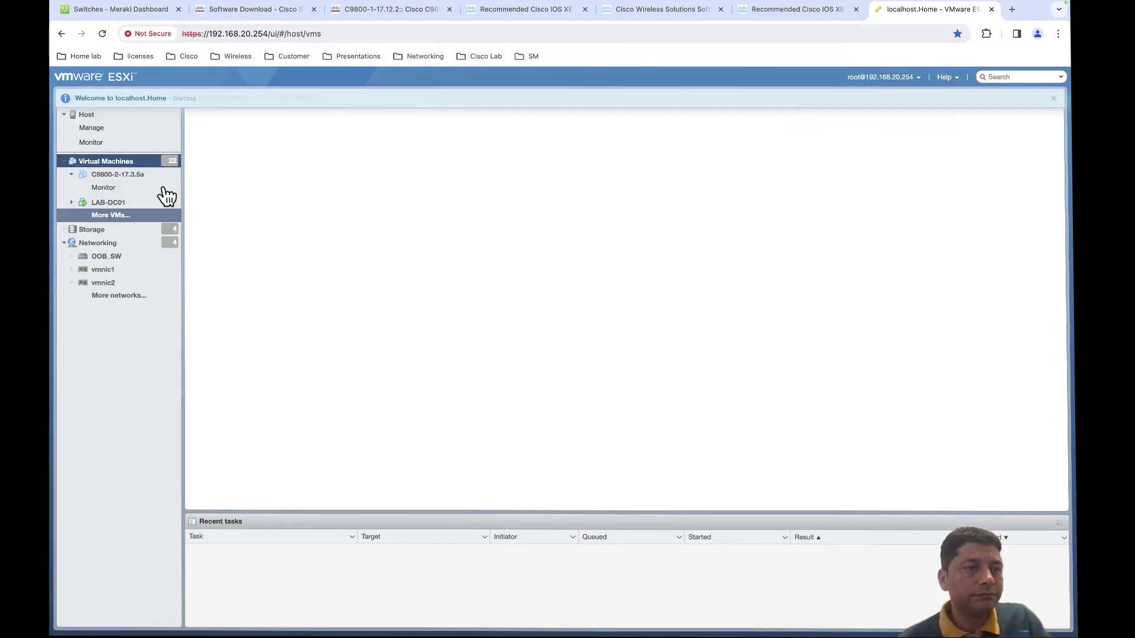
{"action": "left_click", "coordinate": [205, 174]}
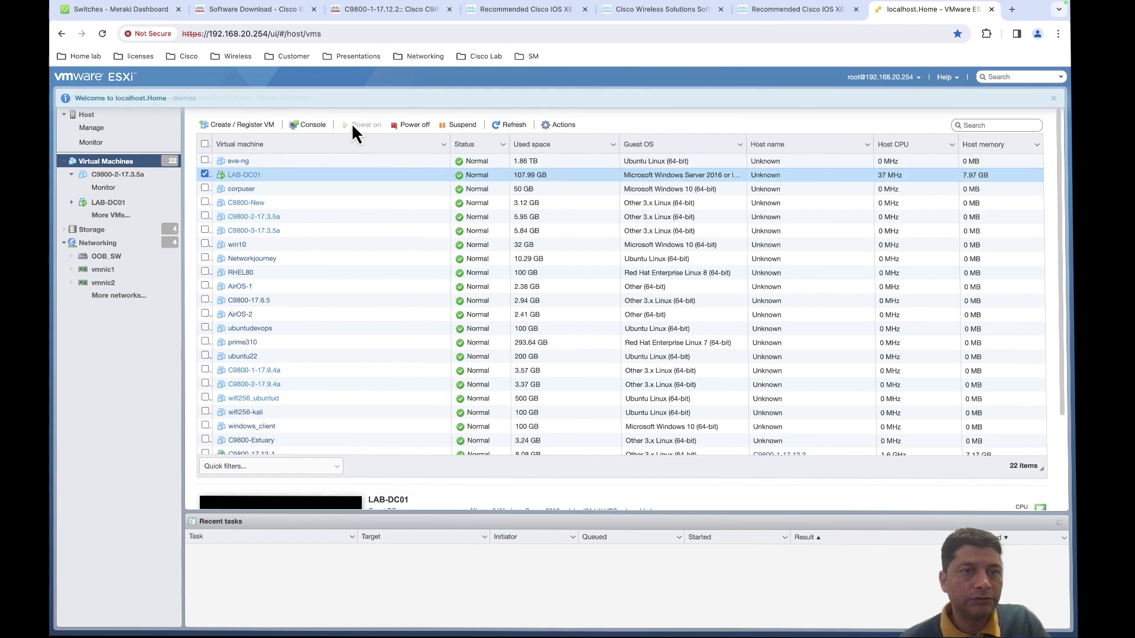
{"action": "left_click", "coordinate": [310, 125]}
{"action": "left_click", "coordinate": [332, 173]}
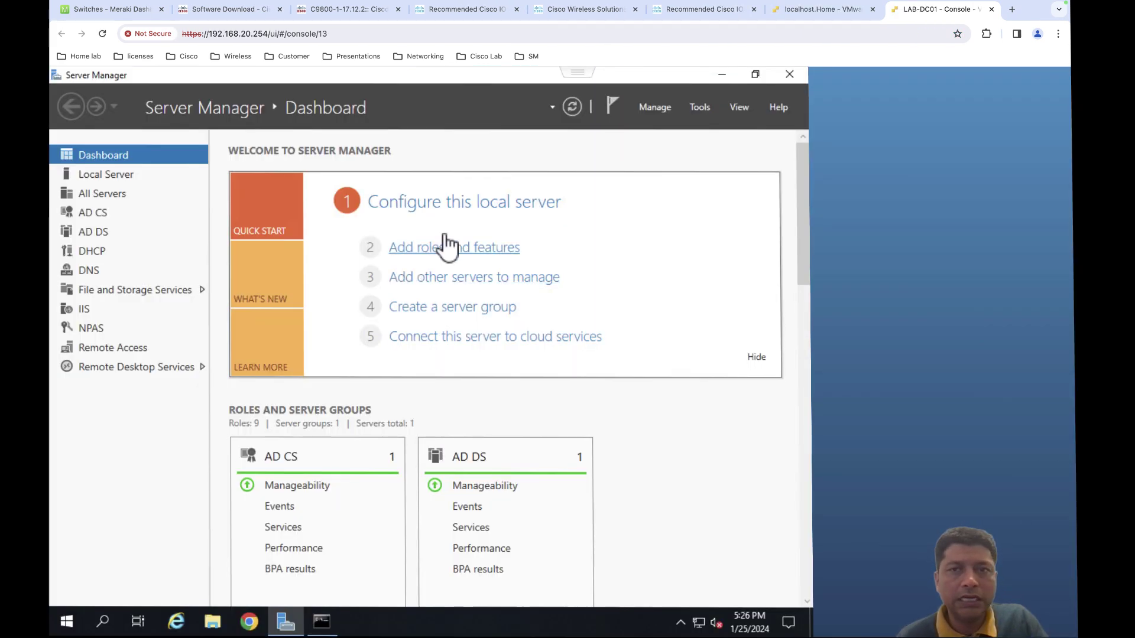
- Launch the DHCP console from Server Manager's Tools menu and maximize it
{"action": "left_click", "coordinate": [699, 107]}
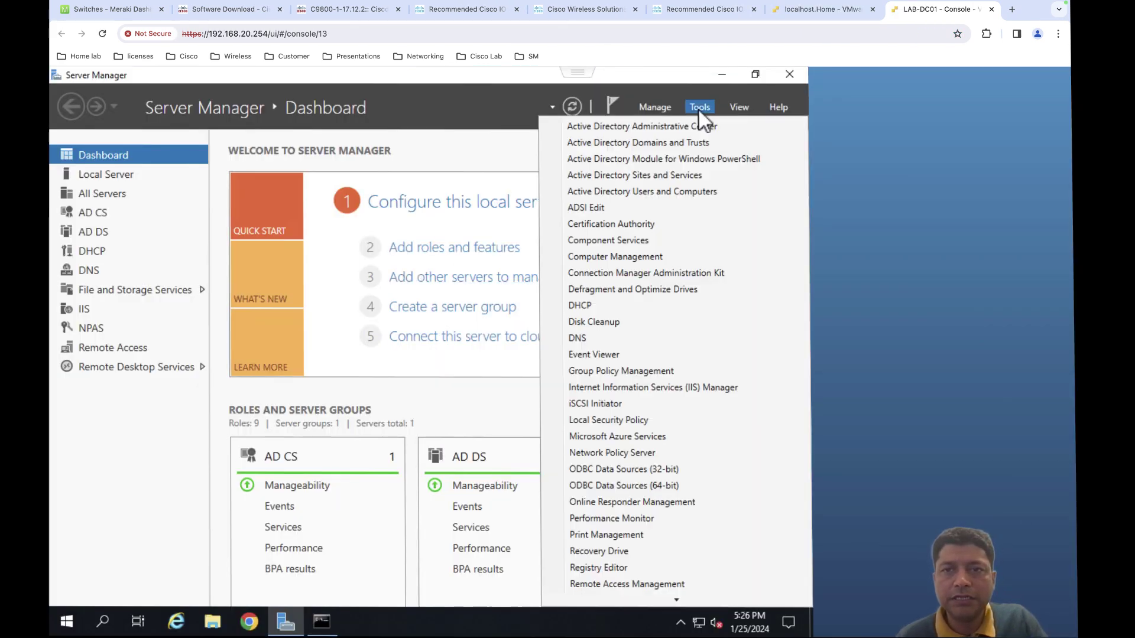
{"action": "left_click", "coordinate": [597, 305]}
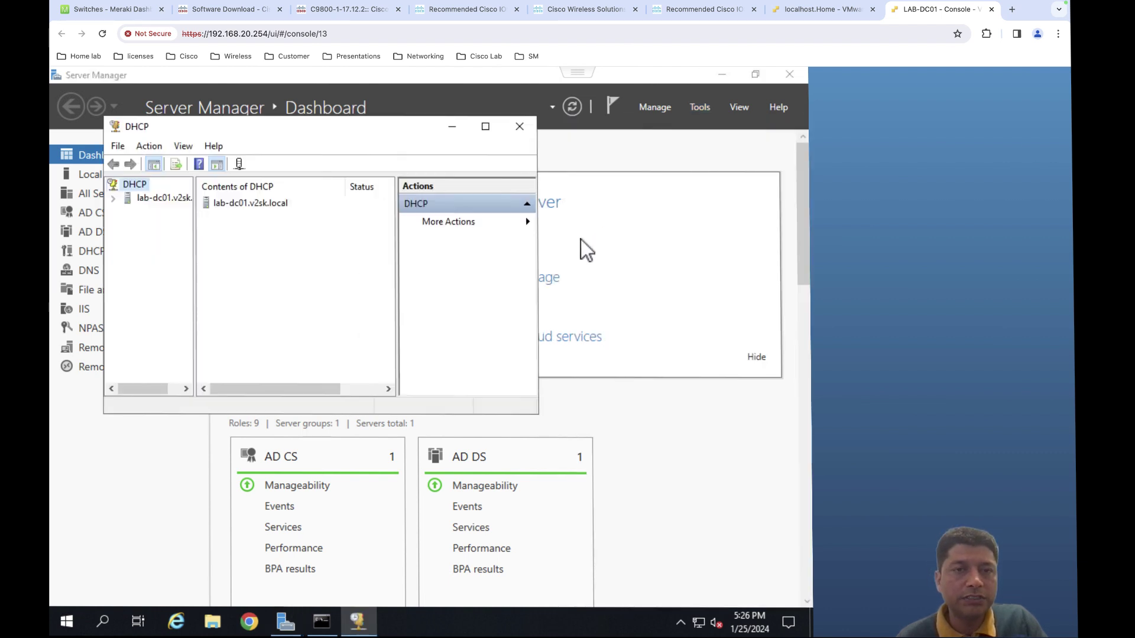
{"action": "left_click", "coordinate": [484, 128]}
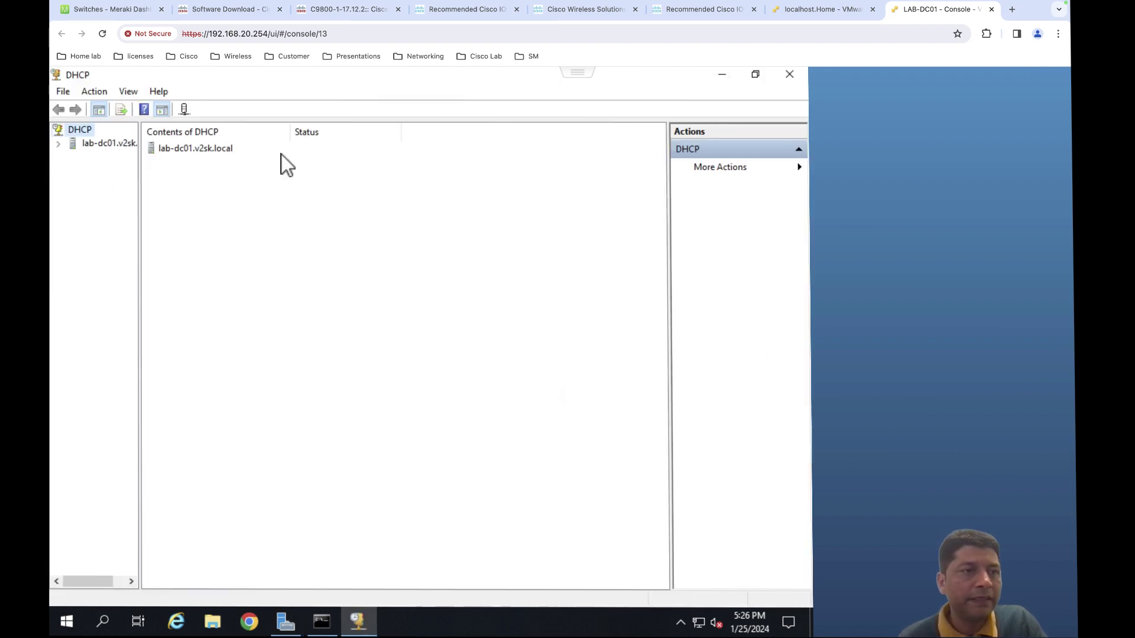
- Expand to the 192.168.30.0 ciscoAP-mgmt scope, check its 192.168.30.11 lease and address pool
{"action": "left_click", "coordinate": [60, 147]}
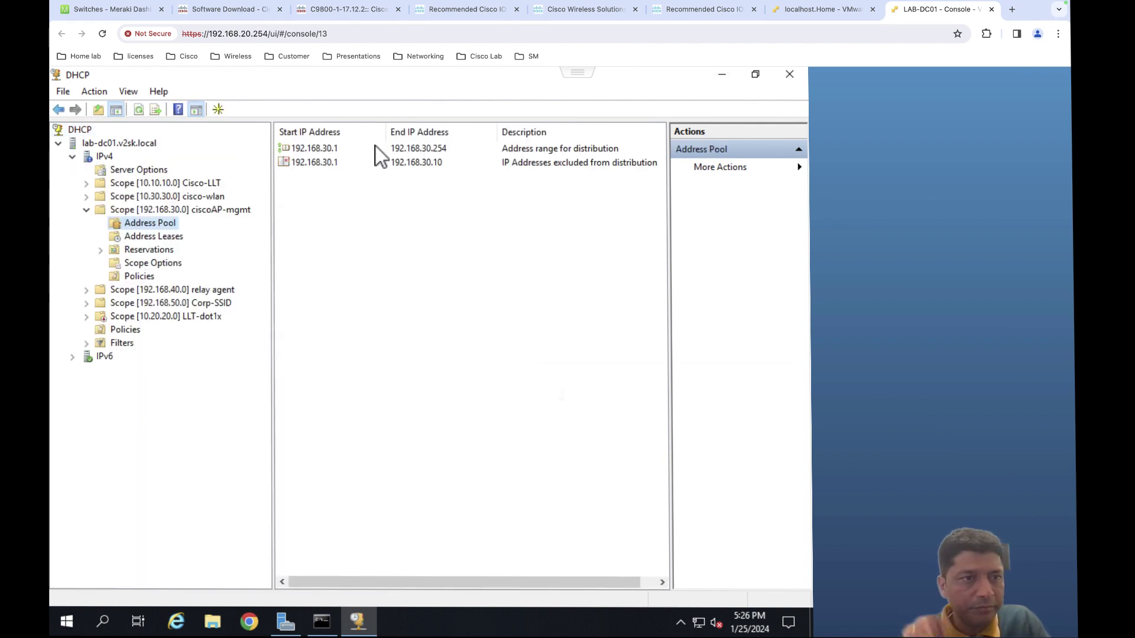
{"action": "left_click", "coordinate": [150, 236]}
{"action": "left_click", "coordinate": [325, 149]}
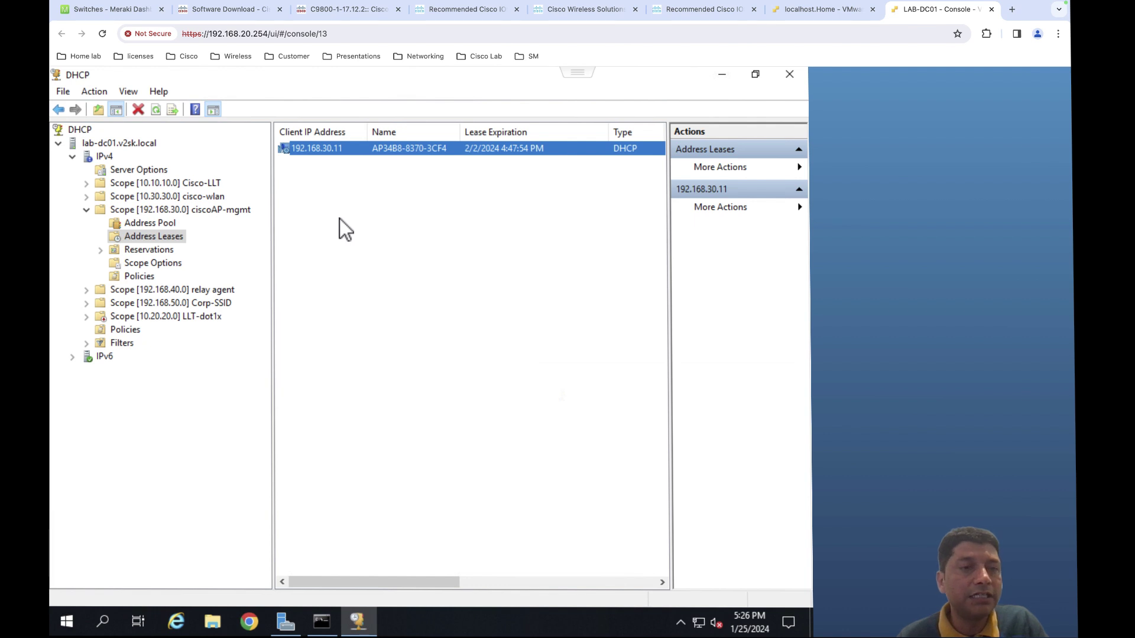
{"action": "left_click", "coordinate": [101, 253]}
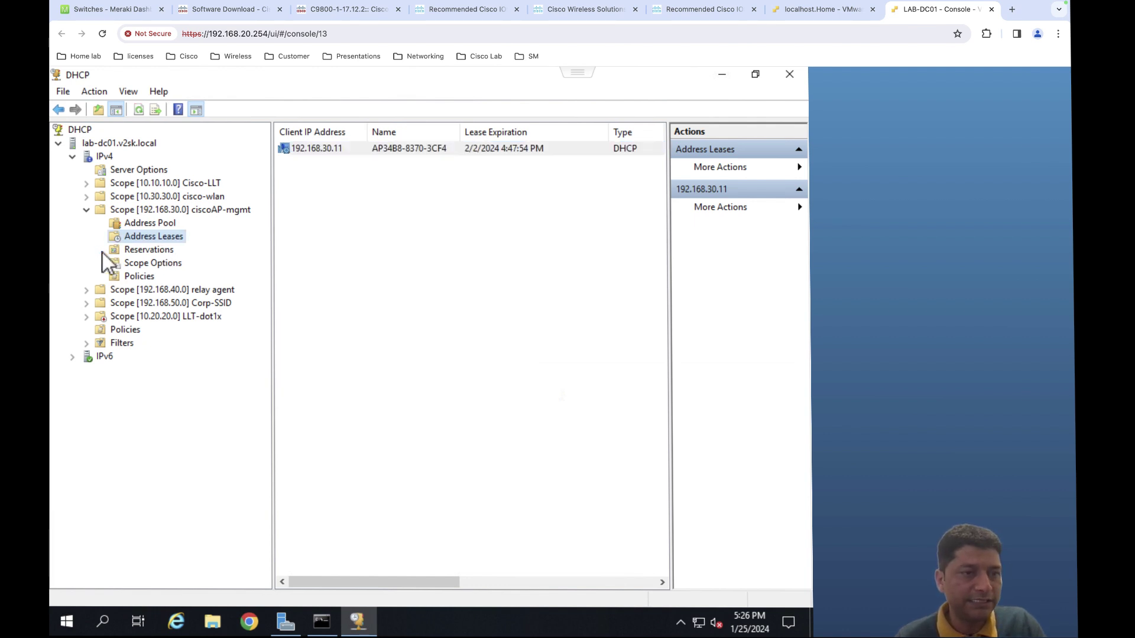
{"action": "left_click", "coordinate": [147, 225]}
{"action": "left_click", "coordinate": [147, 211]}
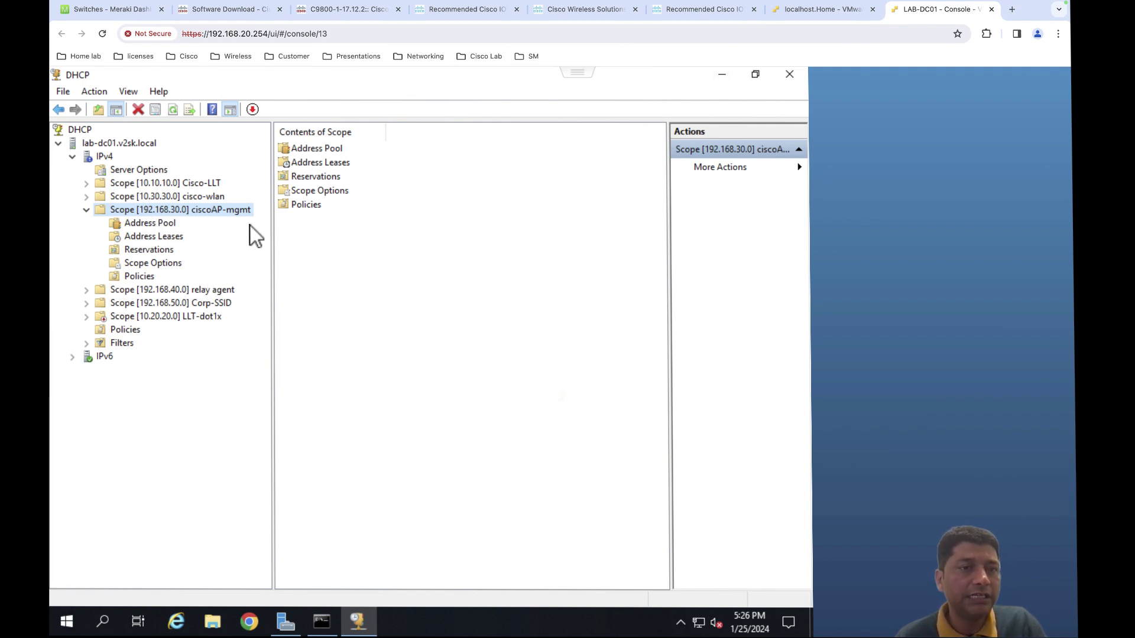
- Open the ciscoAP-mgmt scope's 043 Vendor Specific Info option properties
{"action": "left_click", "coordinate": [143, 266]}
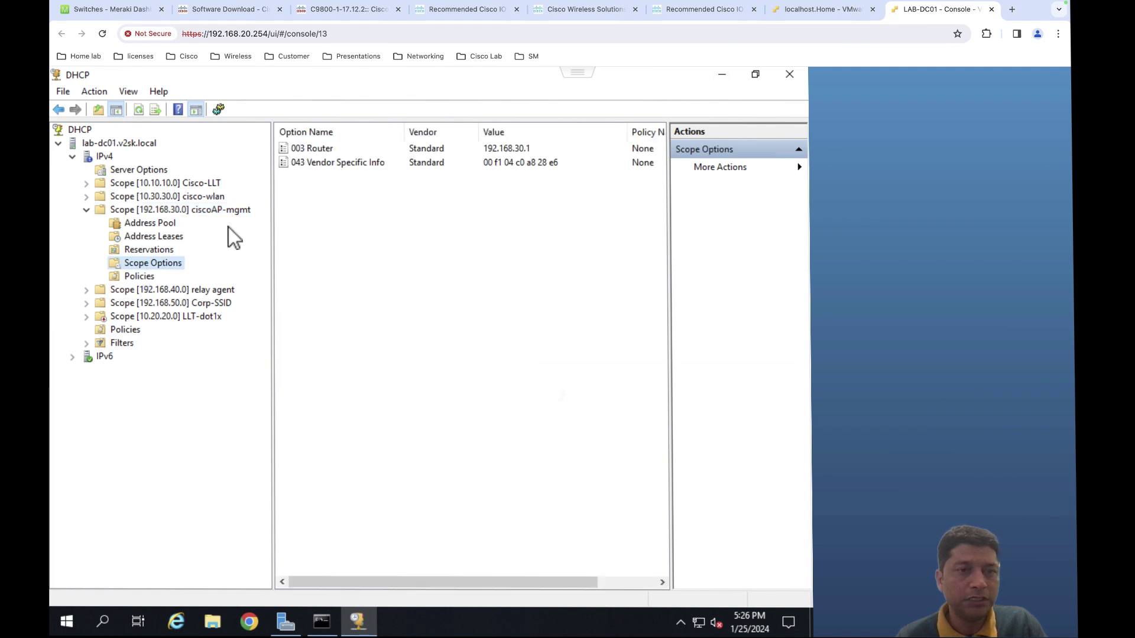
{"action": "left_click", "coordinate": [325, 165]}
{"action": "double_click", "coordinate": [324, 165]}
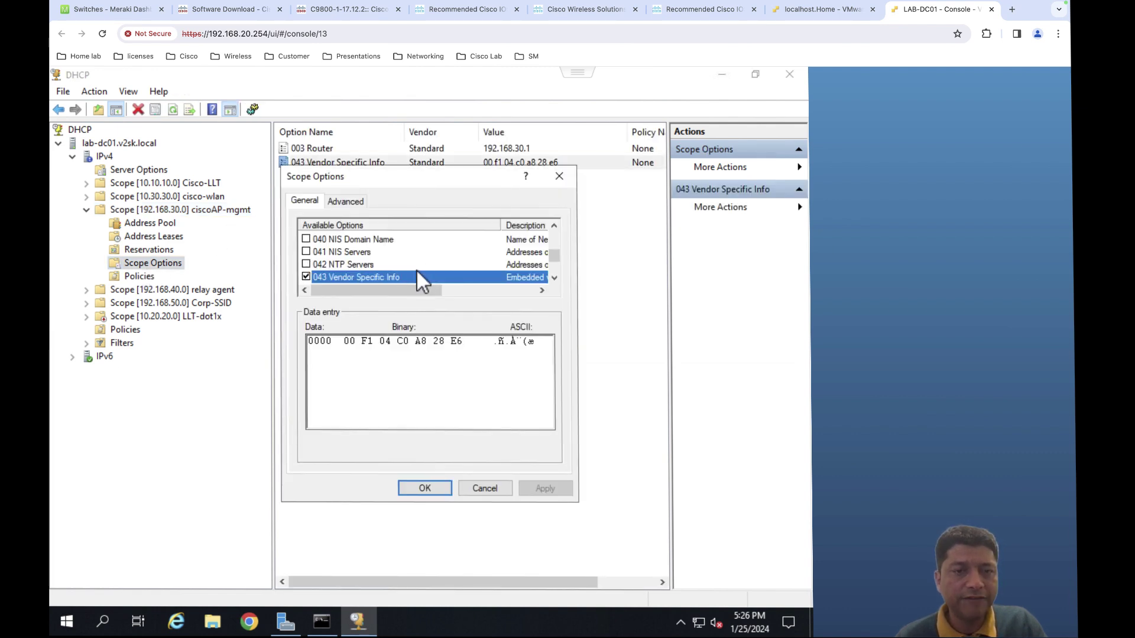
- Inspect the option 043 bytes C0 A8 28 E6, close unchanged, and go to the C9800 dashboard
{"action": "left_click", "coordinate": [404, 341]}
{"action": "left_click_drag", "start_coordinate": [395, 341], "coordinate": [459, 344]}
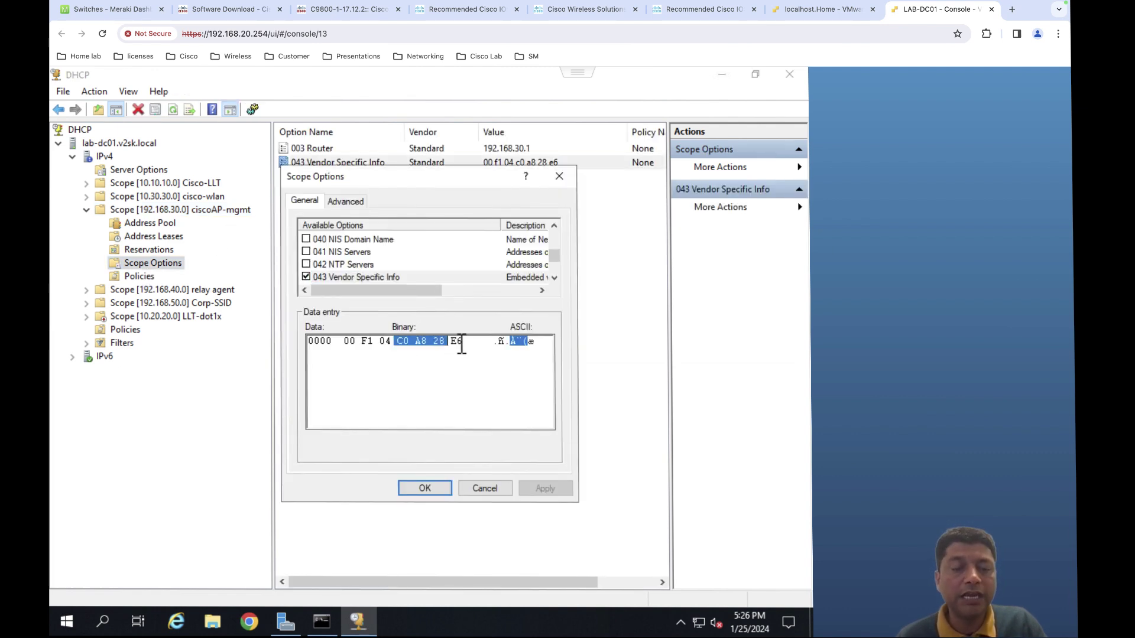
{"action": "left_click", "coordinate": [462, 342]}
{"action": "key", "text": "Left"}
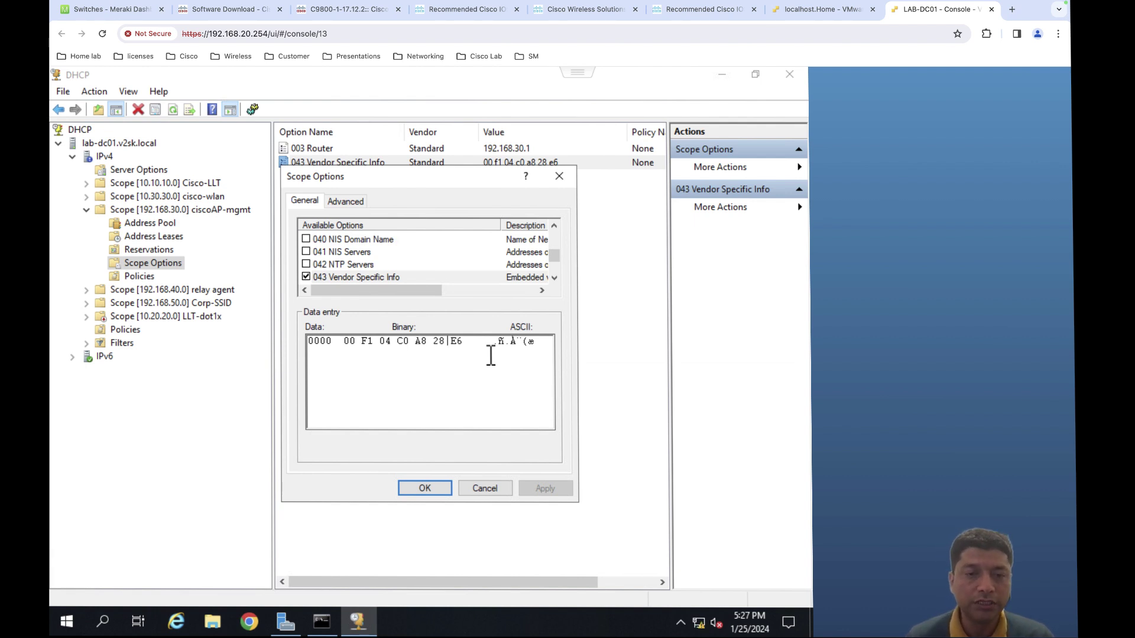
{"action": "left_click_drag", "start_coordinate": [459, 341], "coordinate": [409, 349]}
{"action": "left_click", "coordinate": [454, 342]}
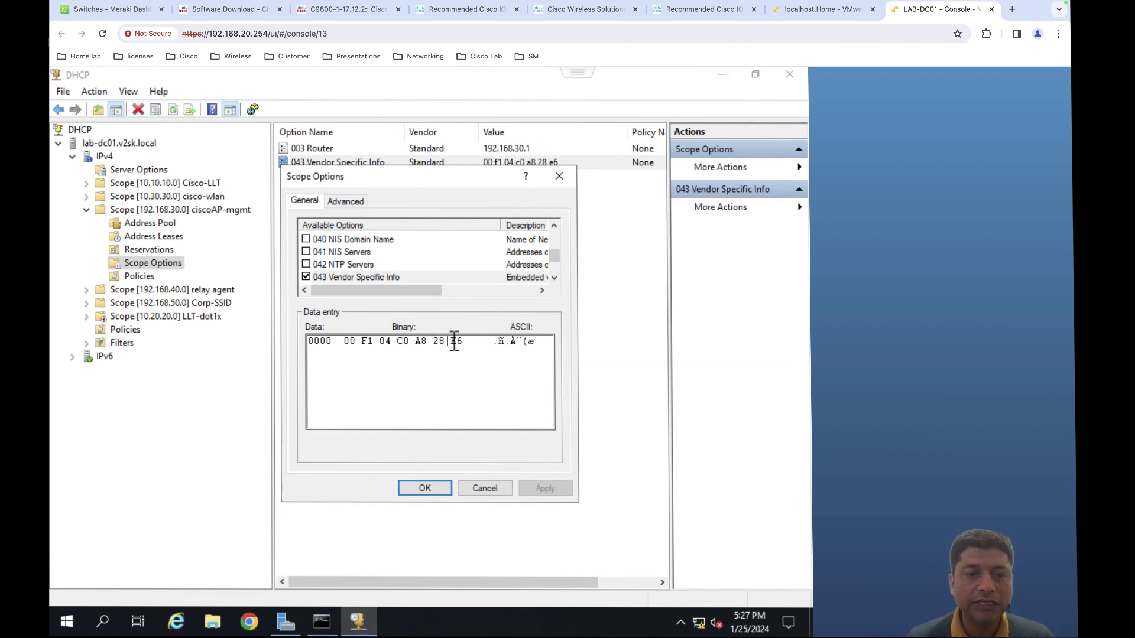
{"action": "left_click", "coordinate": [412, 344]}
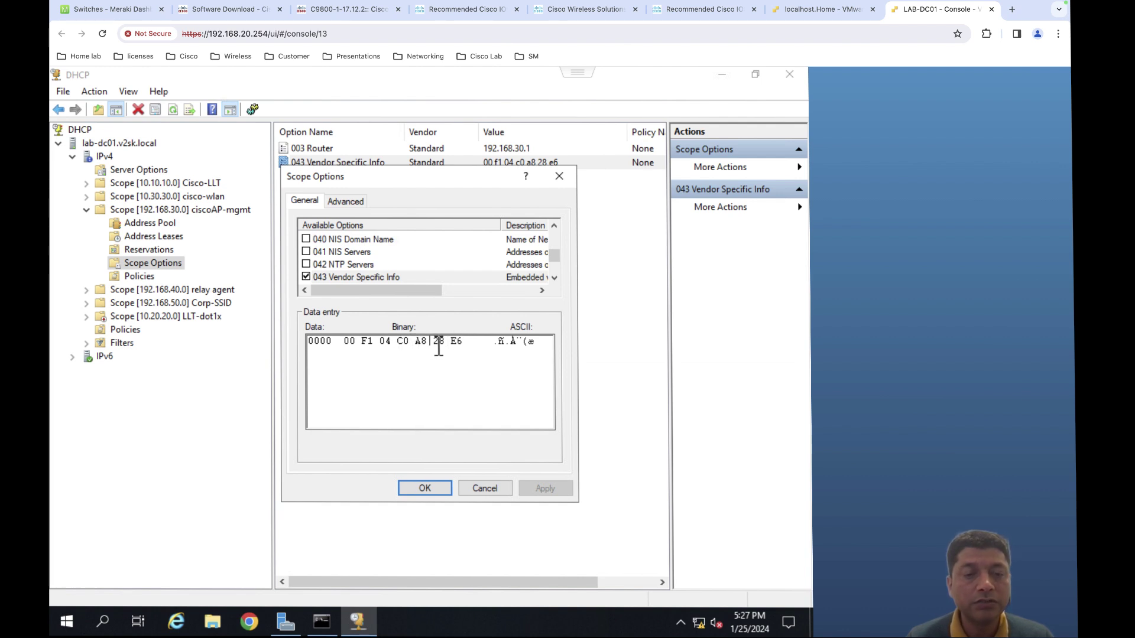
{"action": "double_click", "coordinate": [449, 342]}
{"action": "left_click", "coordinate": [459, 345]}
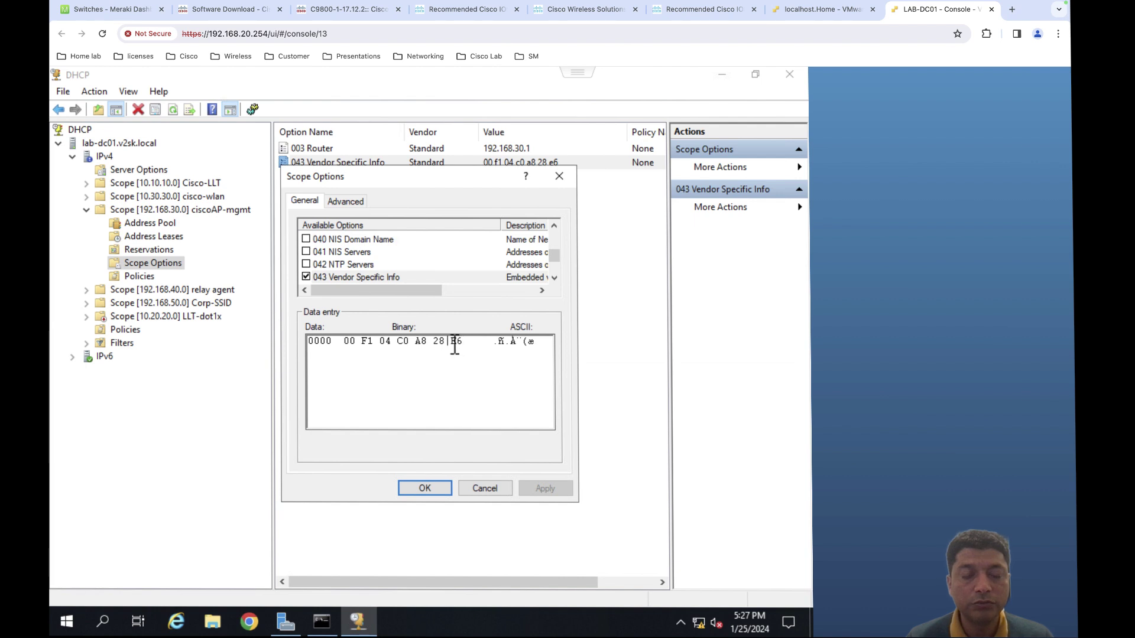
{"action": "double_click", "coordinate": [455, 343]}
{"action": "left_click", "coordinate": [462, 384]}
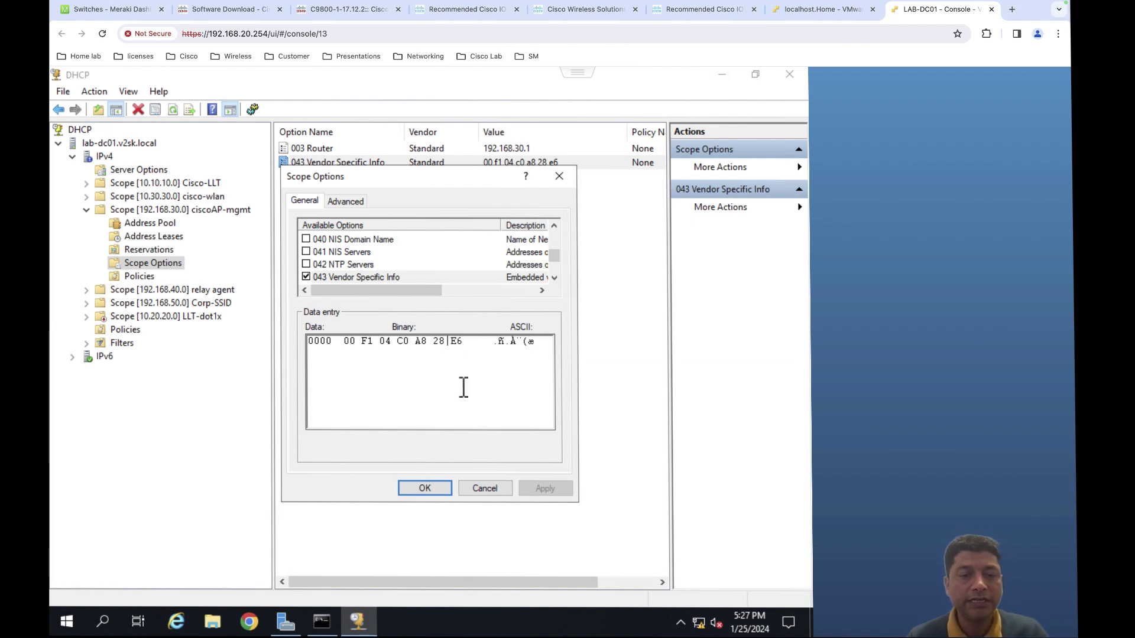
{"action": "left_click", "coordinate": [443, 491]}
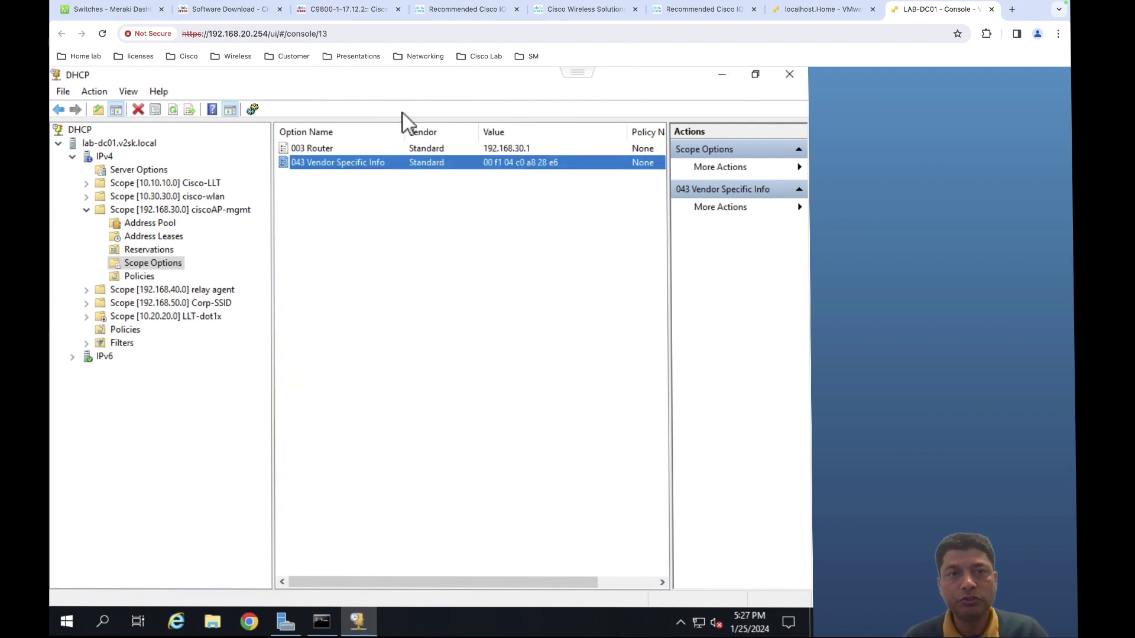
{"action": "left_click", "coordinate": [350, 12]}
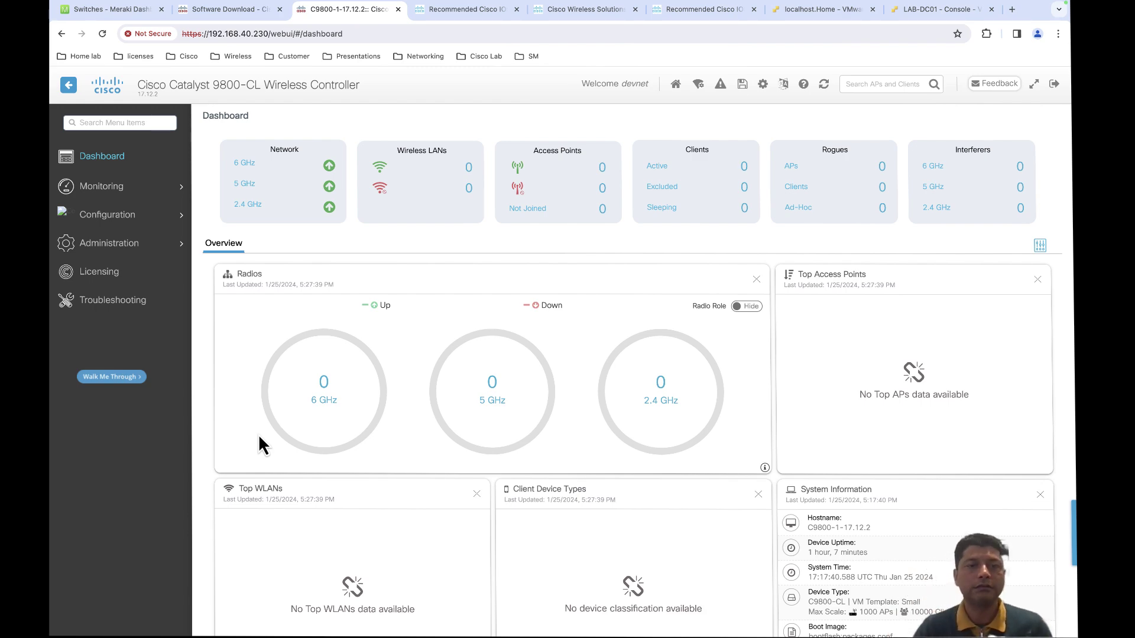
- Return to the controller's terminal session and start entering the AP join summary command
{"action": "key", "text": "ctrl+Left"}
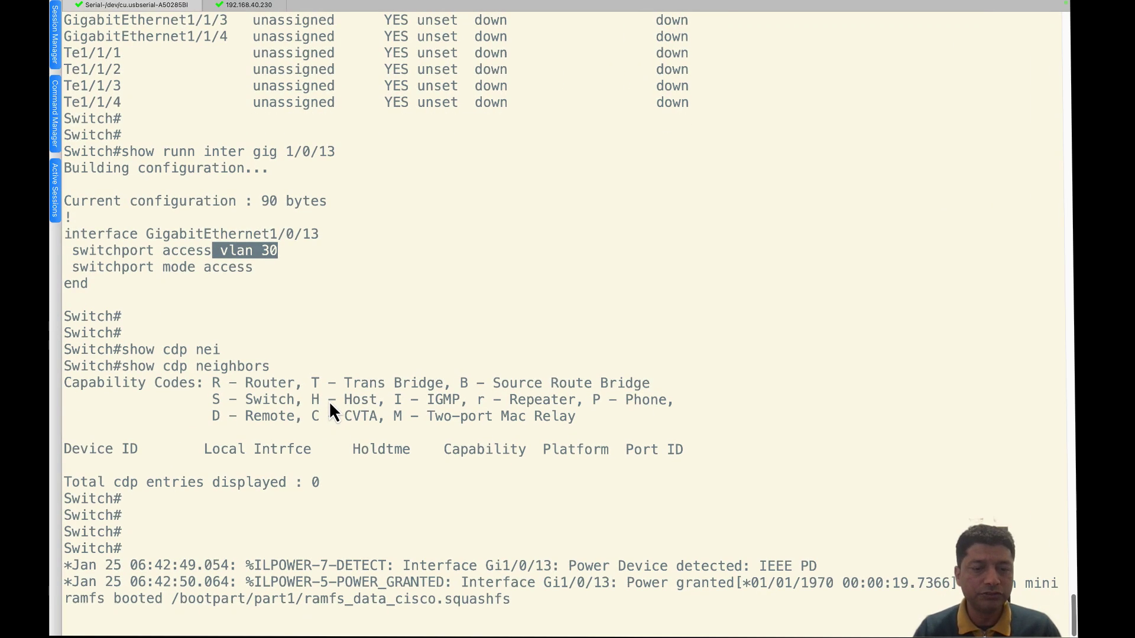
{"action": "key", "text": "Return"}
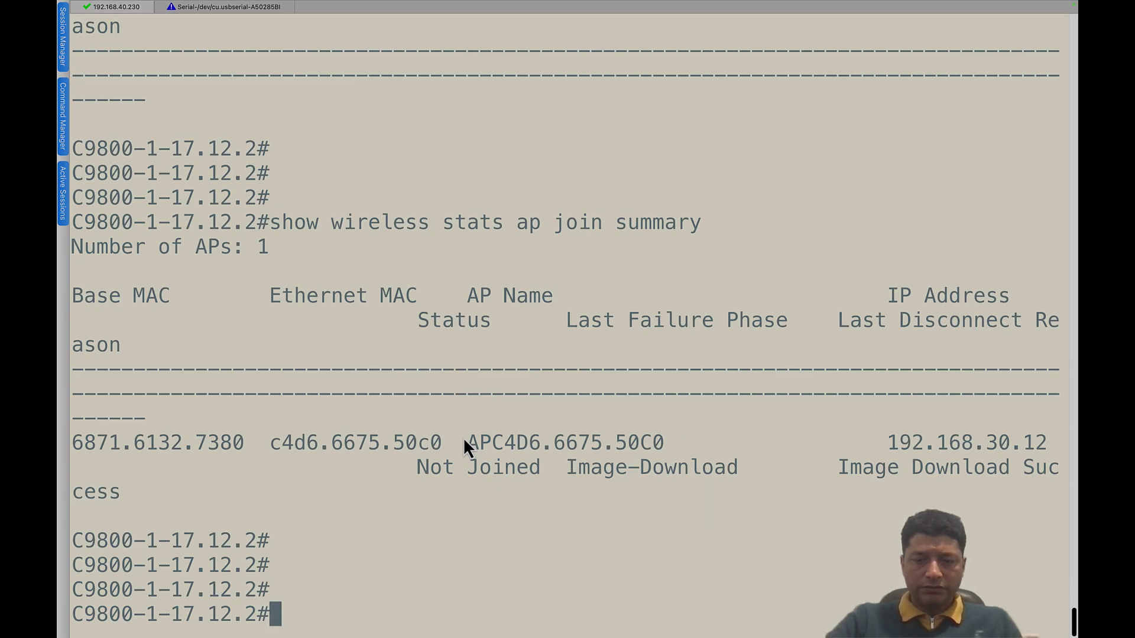
- Shrink the terminal font and review the AP's join row and Image Download Success reason
{"action": "key", "text": "super+minus"}
{"action": "key", "text": "super+minus"}
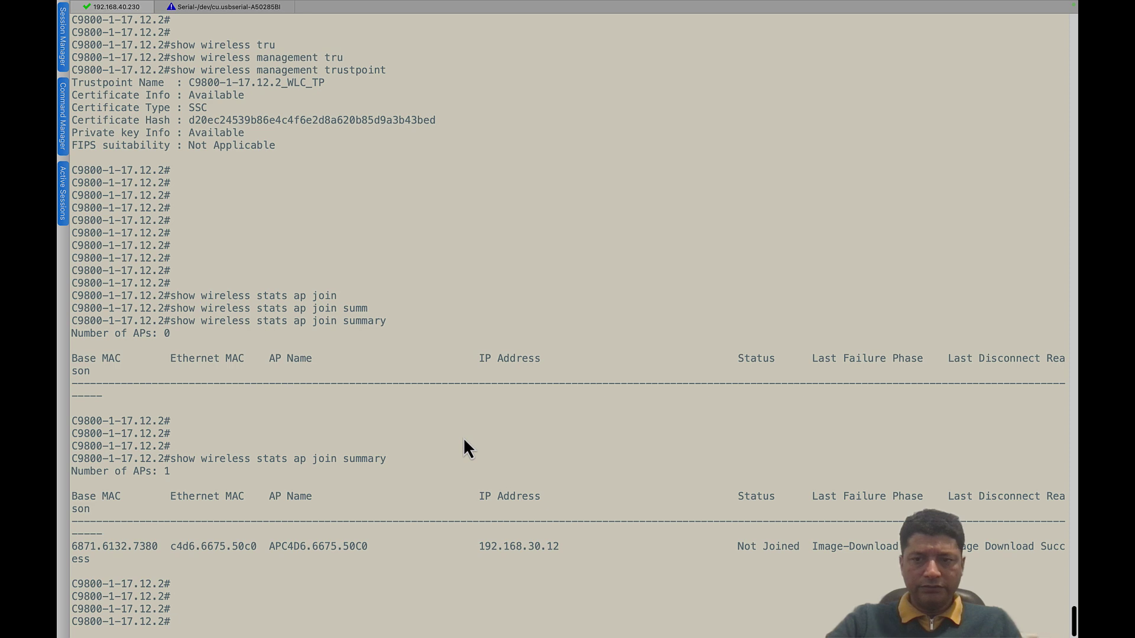
{"action": "key", "text": "super+minus"}
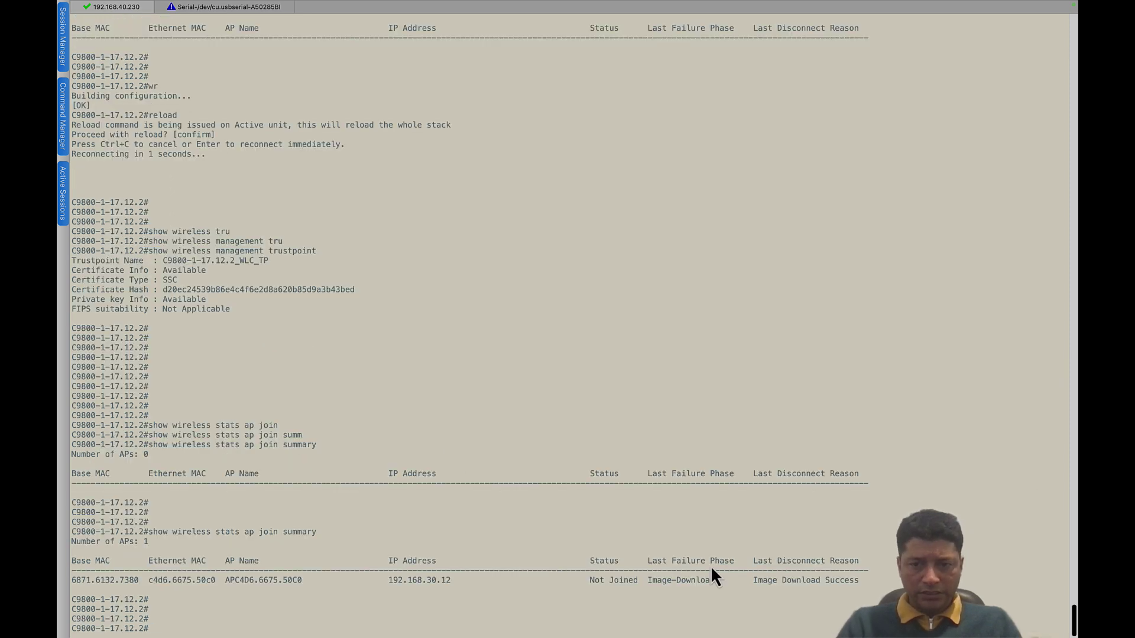
{"action": "left_click_drag", "start_coordinate": [753, 580], "coordinate": [799, 583]}
{"action": "left_click", "coordinate": [861, 580]}
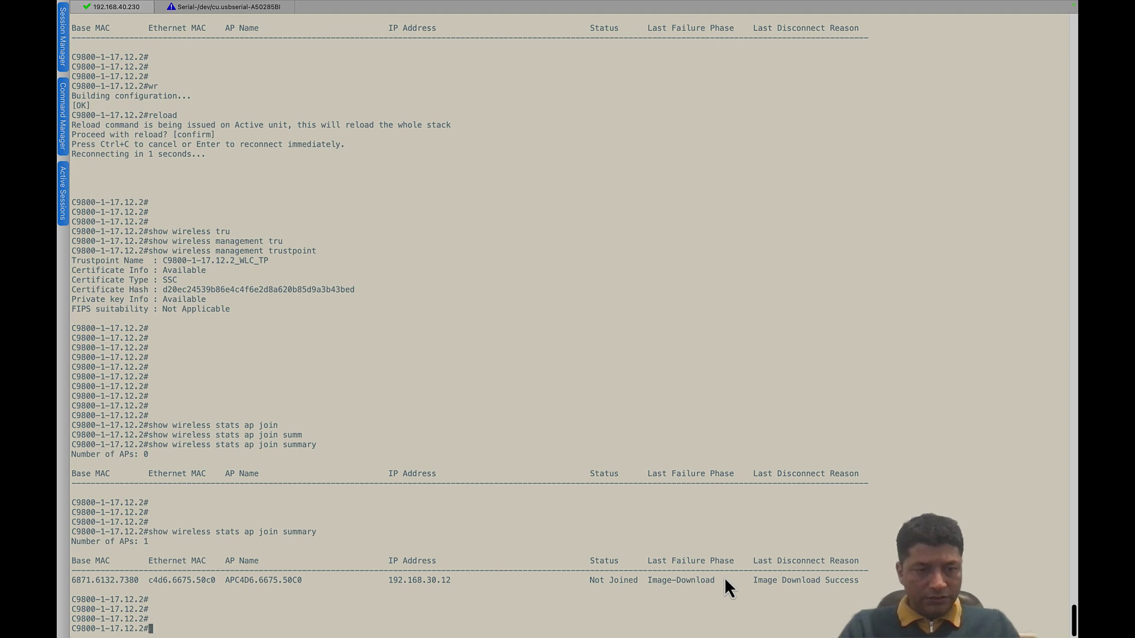
{"action": "left_click_drag", "start_coordinate": [278, 582], "coordinate": [722, 591]}
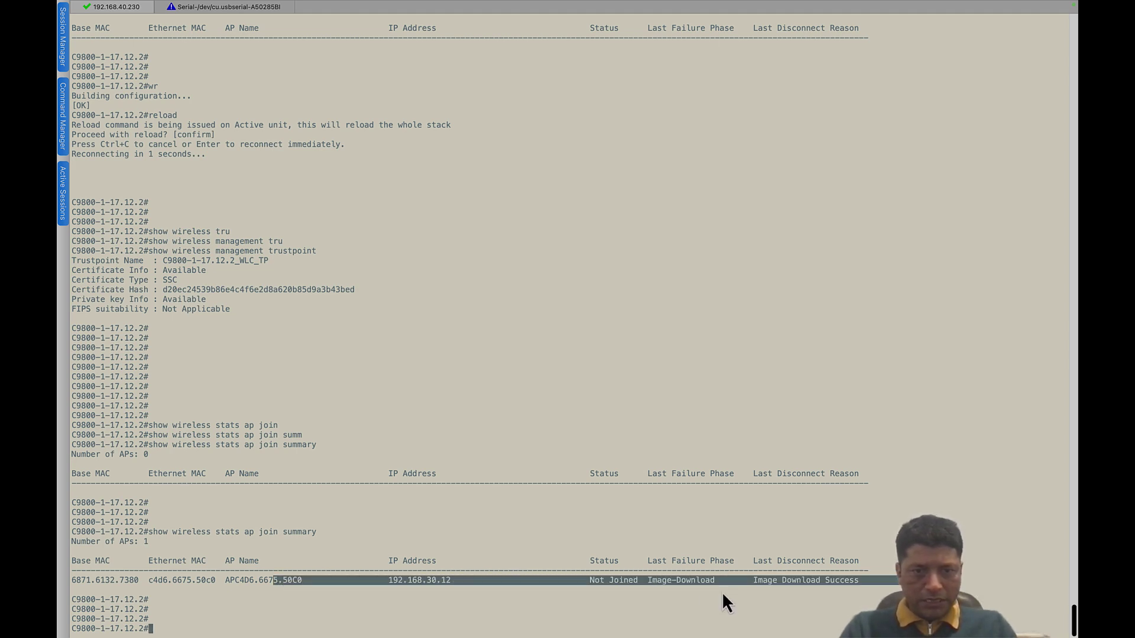
{"action": "left_click", "coordinate": [709, 586]}
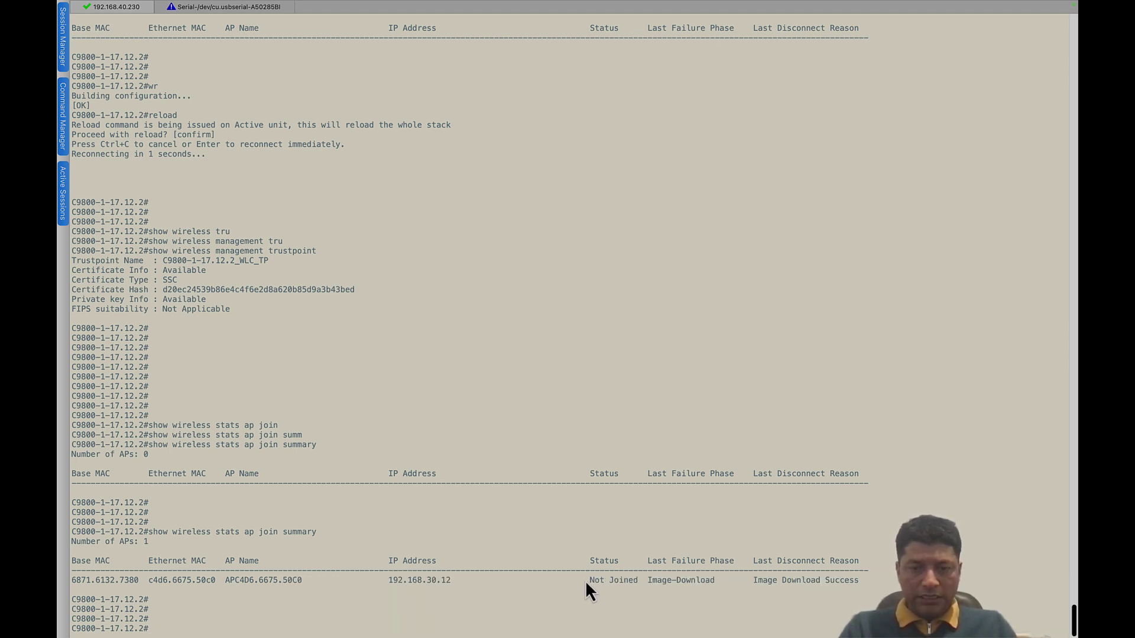
{"action": "left_click", "coordinate": [222, 8]}
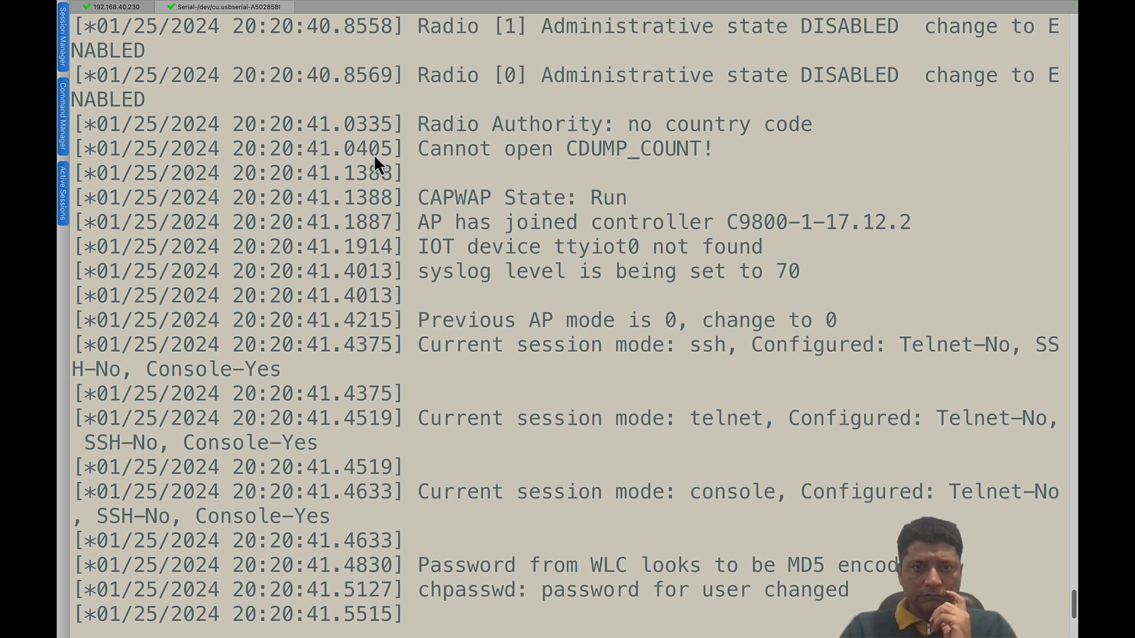
- Scroll up the AP log and highlight the Sending Join and Join Response entries
{"action": "scroll", "coordinate": [374, 154], "scroll_direction": "up", "scroll_amount": 10}
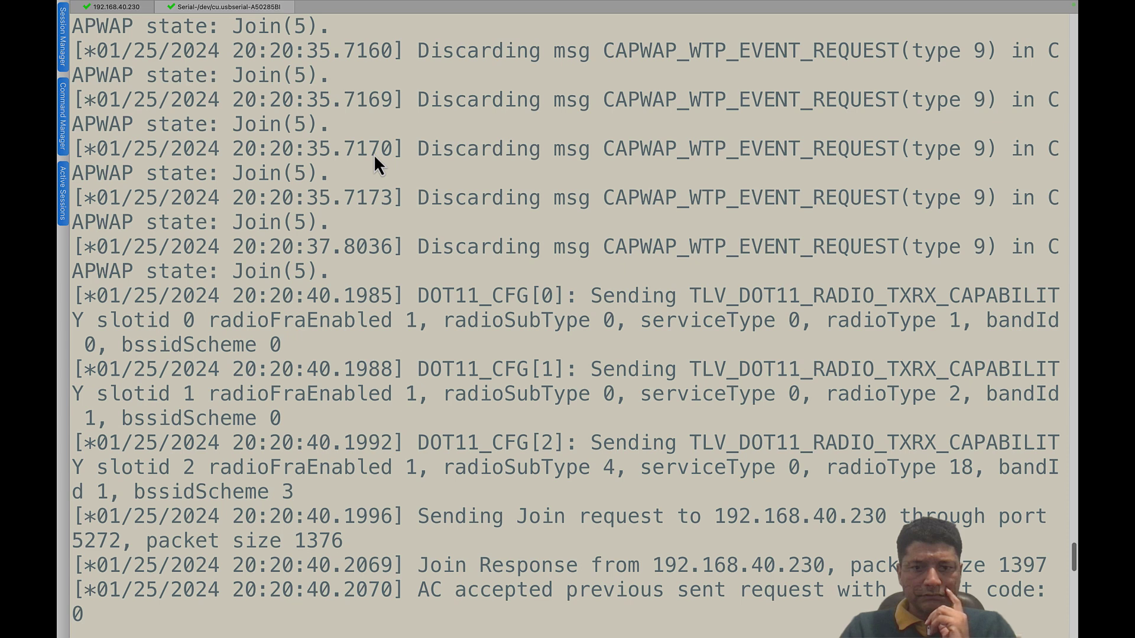
{"action": "left_click_drag", "start_coordinate": [421, 516], "coordinate": [564, 517]}
{"action": "left_click_drag", "start_coordinate": [430, 565], "coordinate": [660, 561]}
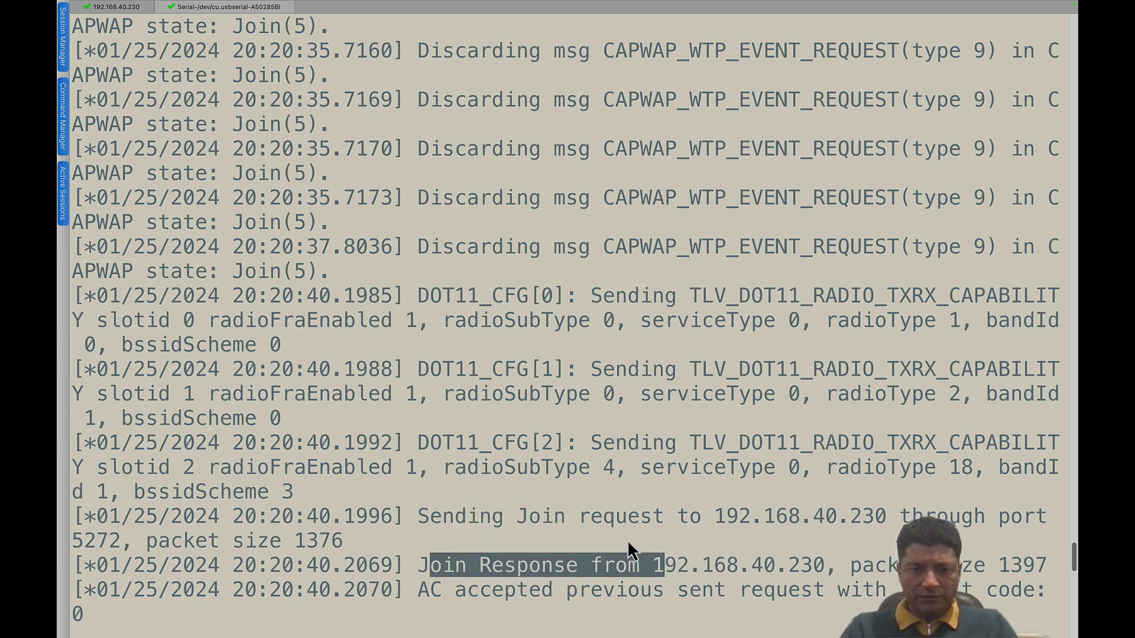
{"action": "scroll", "coordinate": [628, 541], "scroll_direction": "down", "scroll_amount": 5}
{"action": "scroll", "coordinate": [626, 541], "scroll_direction": "down", "scroll_amount": 3}
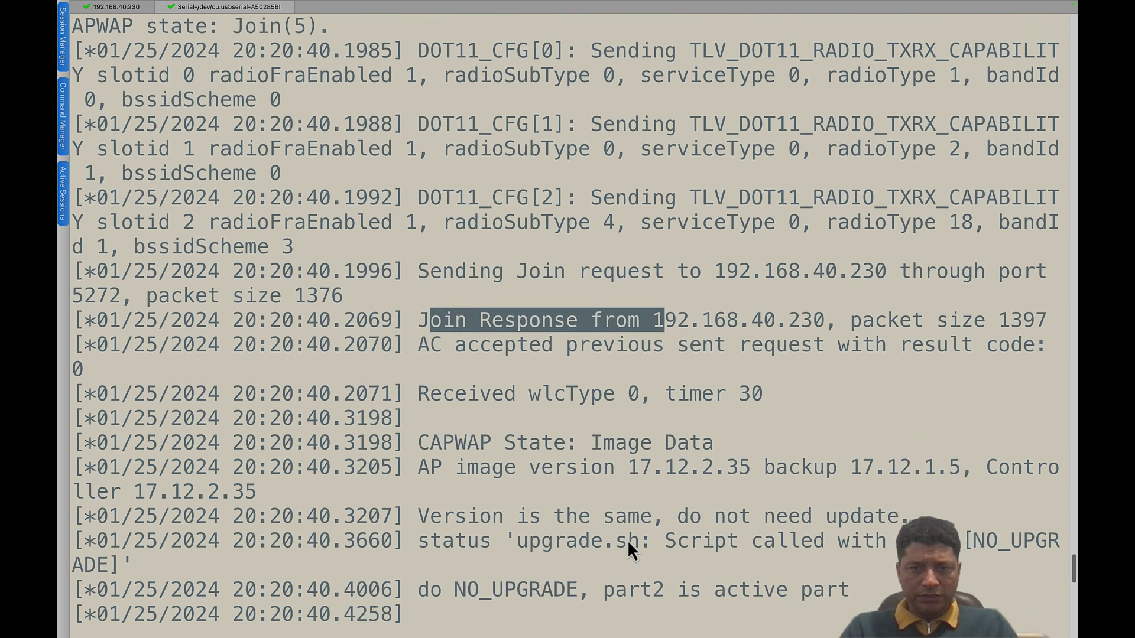
- Find and highlight the line showing the AP joined controller C9800-1-17.12.2
{"action": "left_click_drag", "start_coordinate": [553, 467], "coordinate": [718, 466]}
{"action": "scroll", "coordinate": [677, 503], "scroll_direction": "down", "scroll_amount": 6}
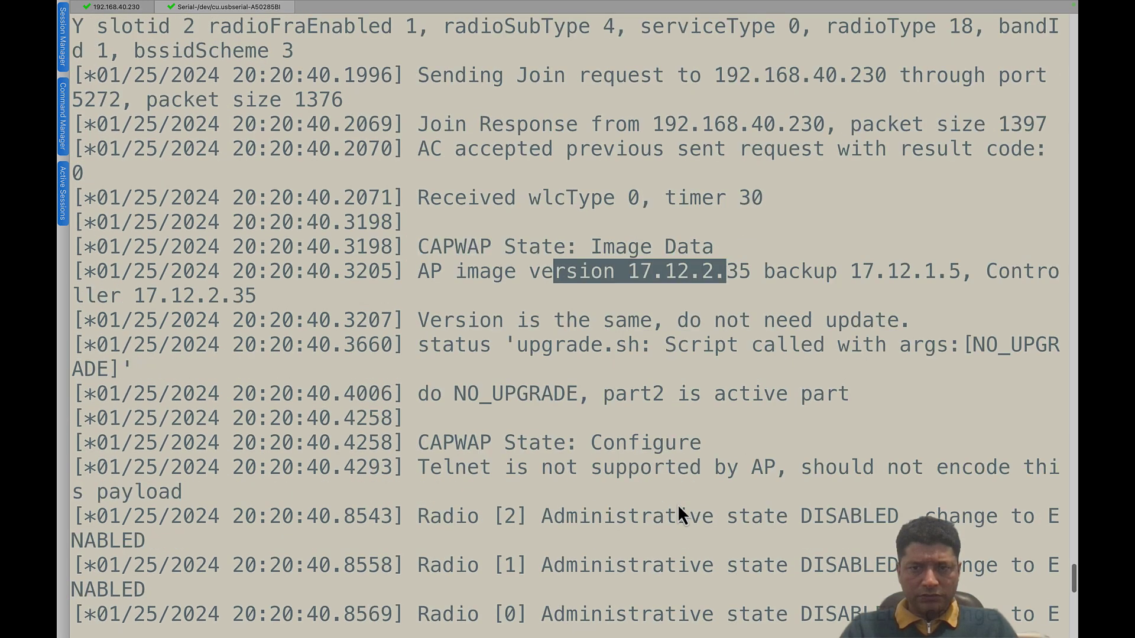
{"action": "scroll", "coordinate": [677, 503], "scroll_direction": "down", "scroll_amount": 4}
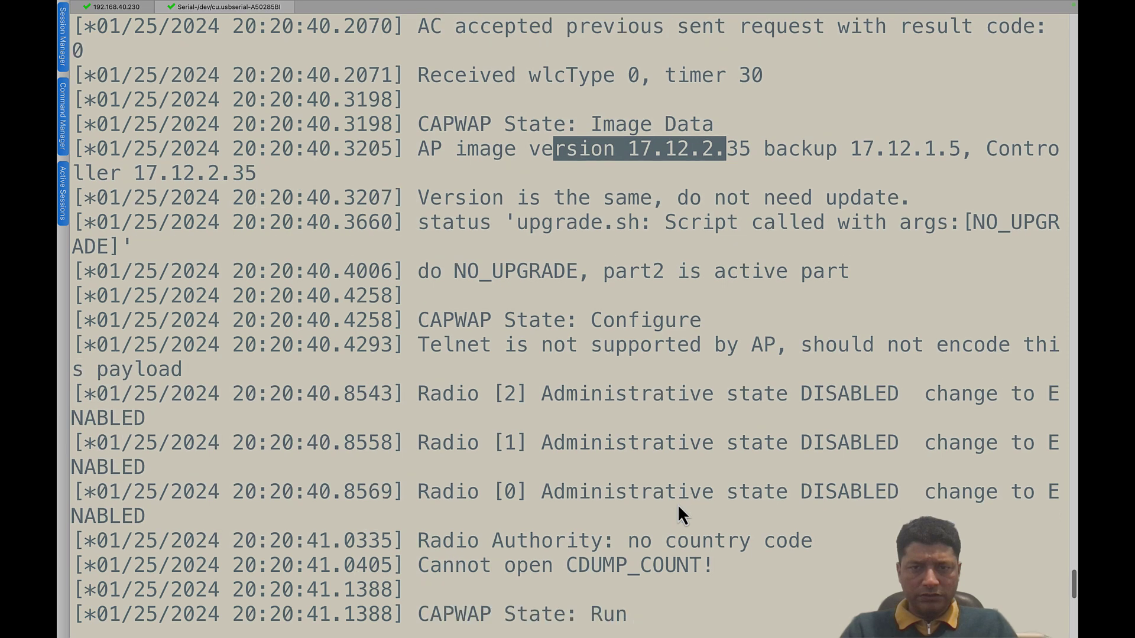
{"action": "scroll", "coordinate": [677, 504], "scroll_direction": "down", "scroll_amount": 6}
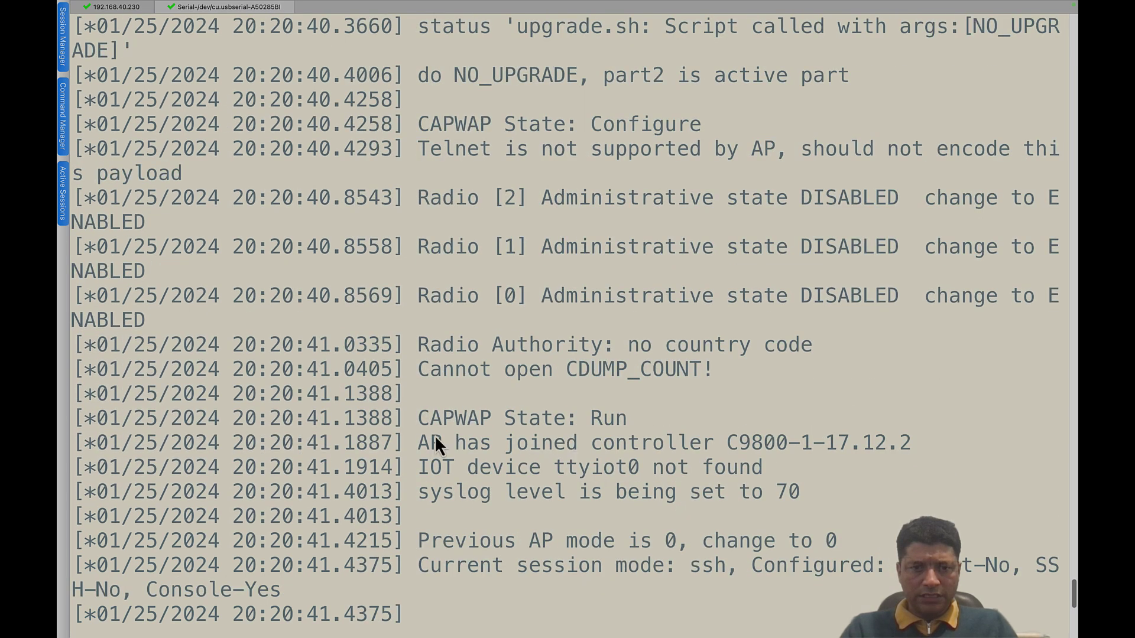
{"action": "left_click_drag", "start_coordinate": [435, 443], "coordinate": [816, 444]}
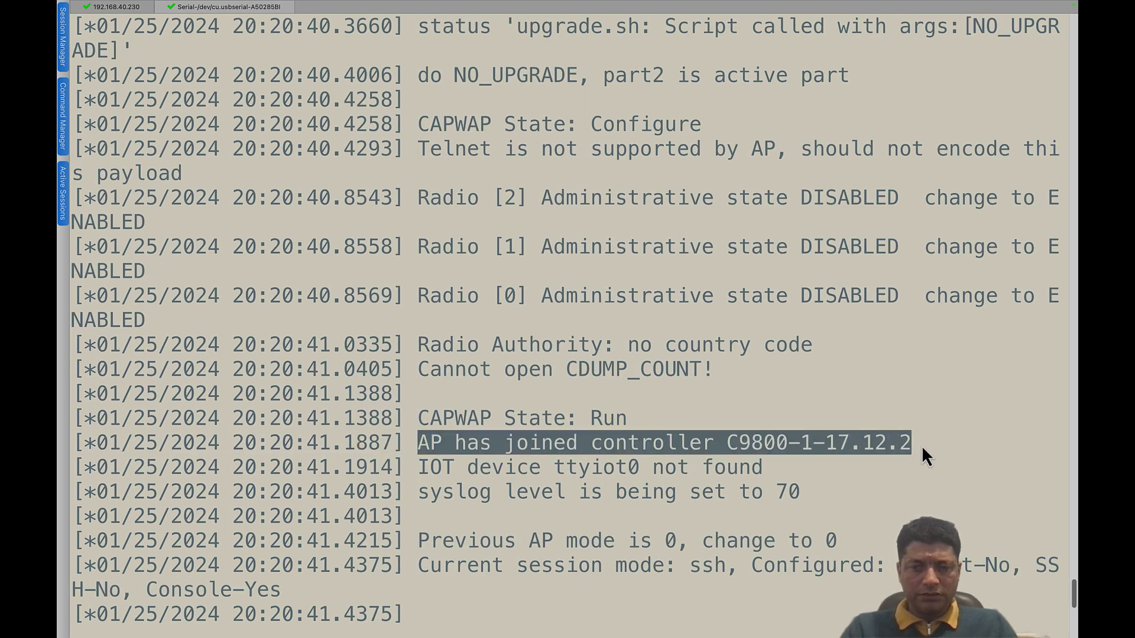
{"action": "left_click", "coordinate": [786, 449]}
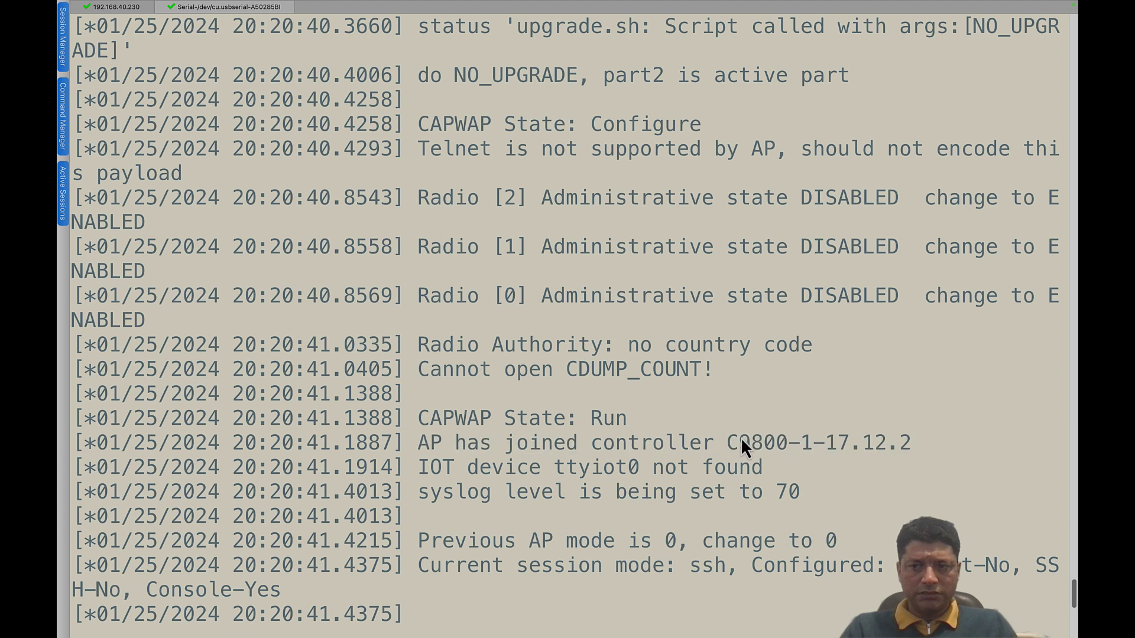
{"action": "left_click_drag", "start_coordinate": [728, 442], "coordinate": [907, 444]}
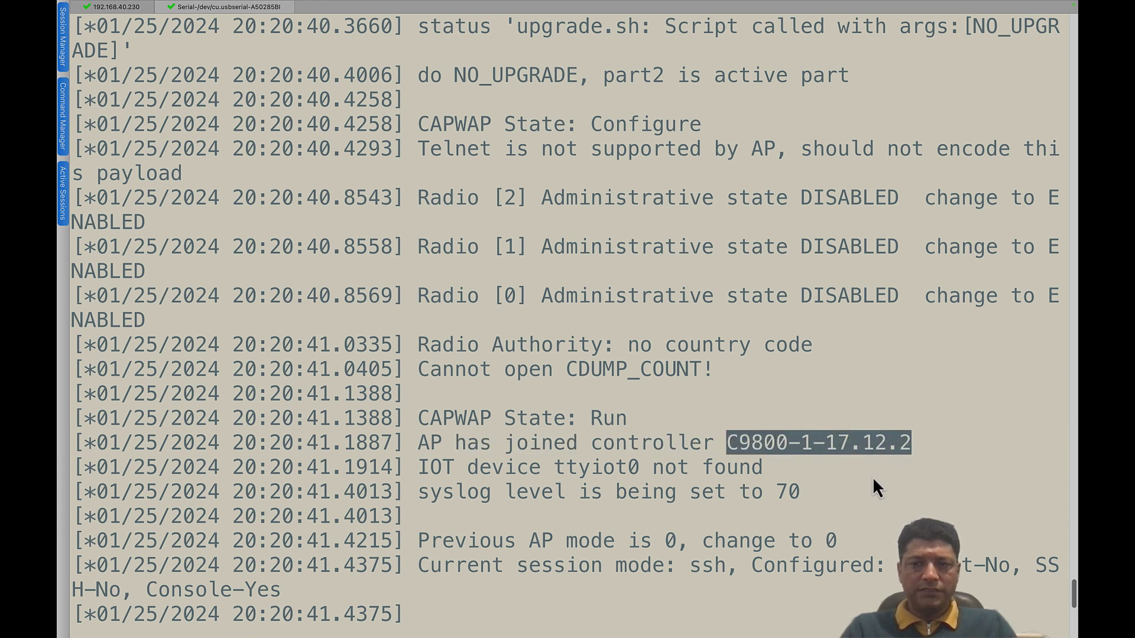
{"action": "left_click", "coordinate": [802, 488]}
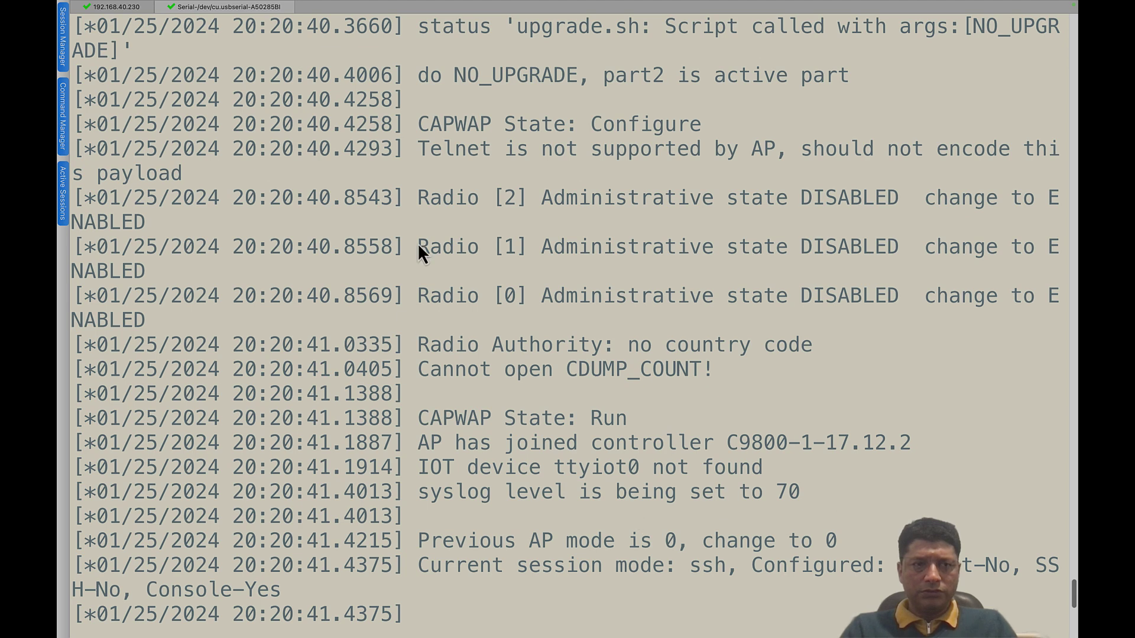
- On the controller session, rerun 'show wireless stats ap join summary' to confirm the AP joined
{"action": "left_click", "coordinate": [112, 6]}
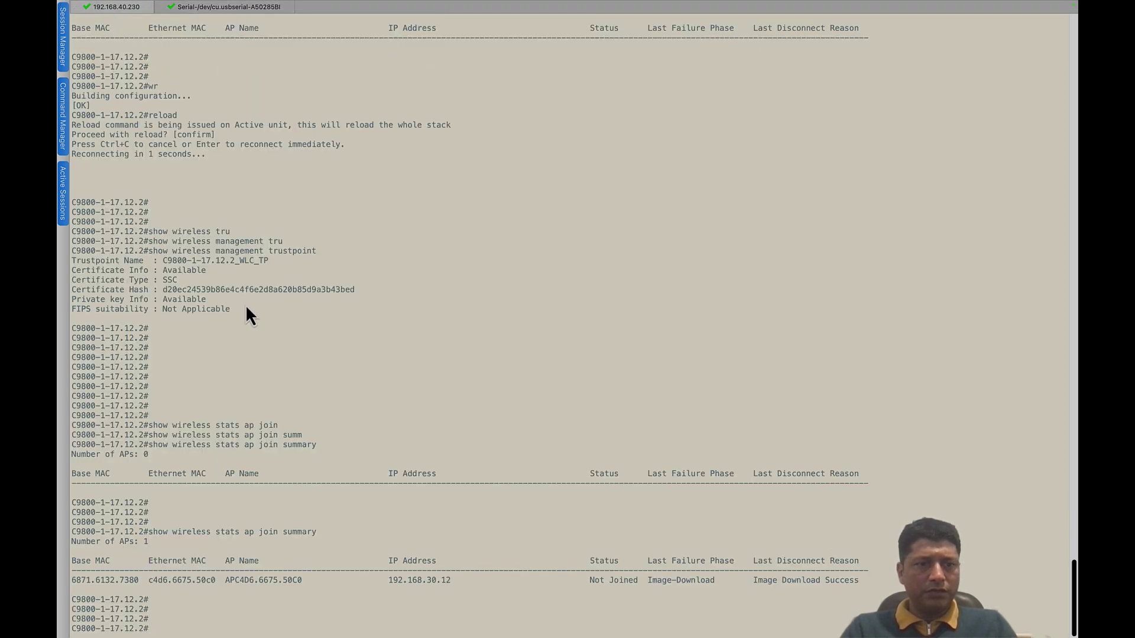
{"action": "key", "text": "Return"}
{"action": "key", "text": "Return"}
{"action": "key", "text": "Return"}
{"action": "key", "text": "Up"}
{"action": "key", "text": "Return"}
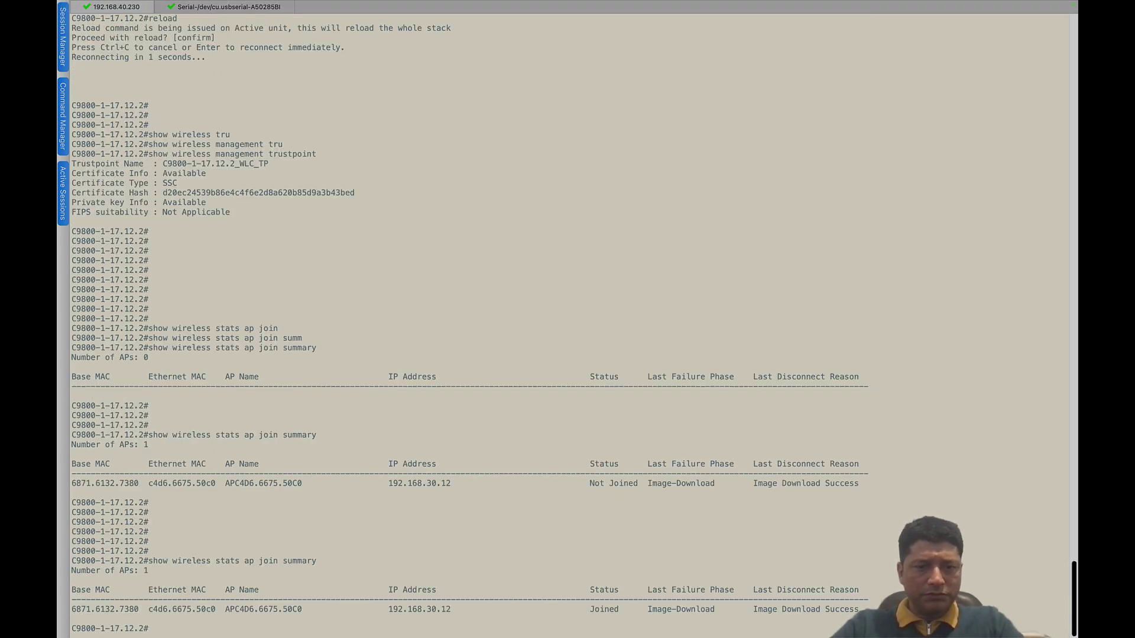
- Run 'show ap tag summary' to check the AP's site, policy and RF tags
{"action": "key", "text": "Return"}
{"action": "key", "text": "Return"}
{"action": "type", "text": "show"}
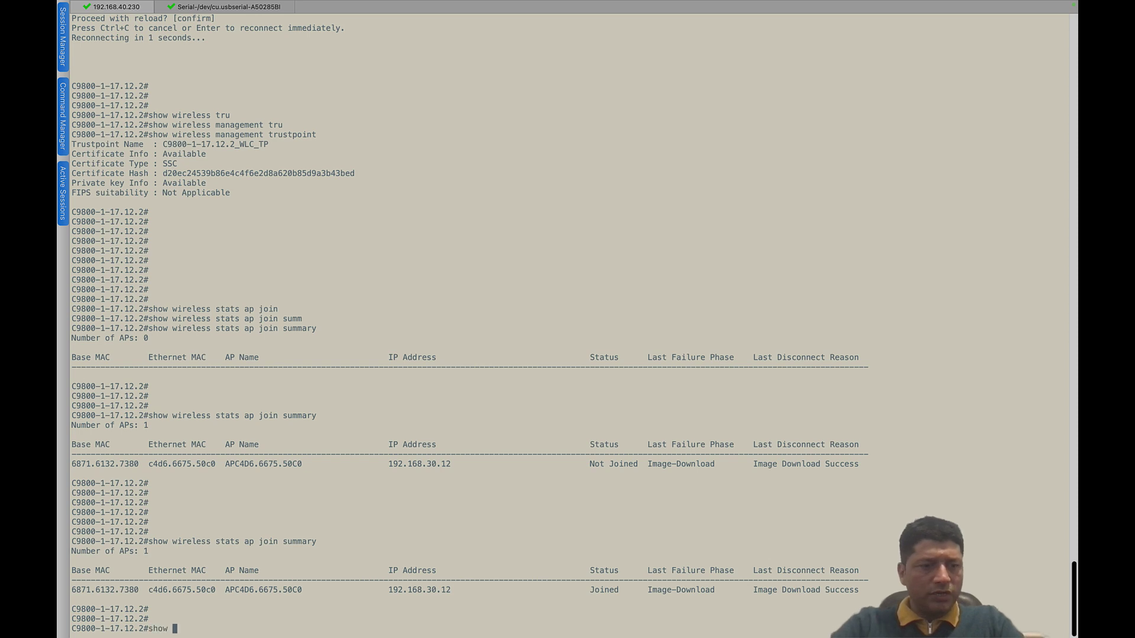
{"action": "key", "text": "super+plus"}
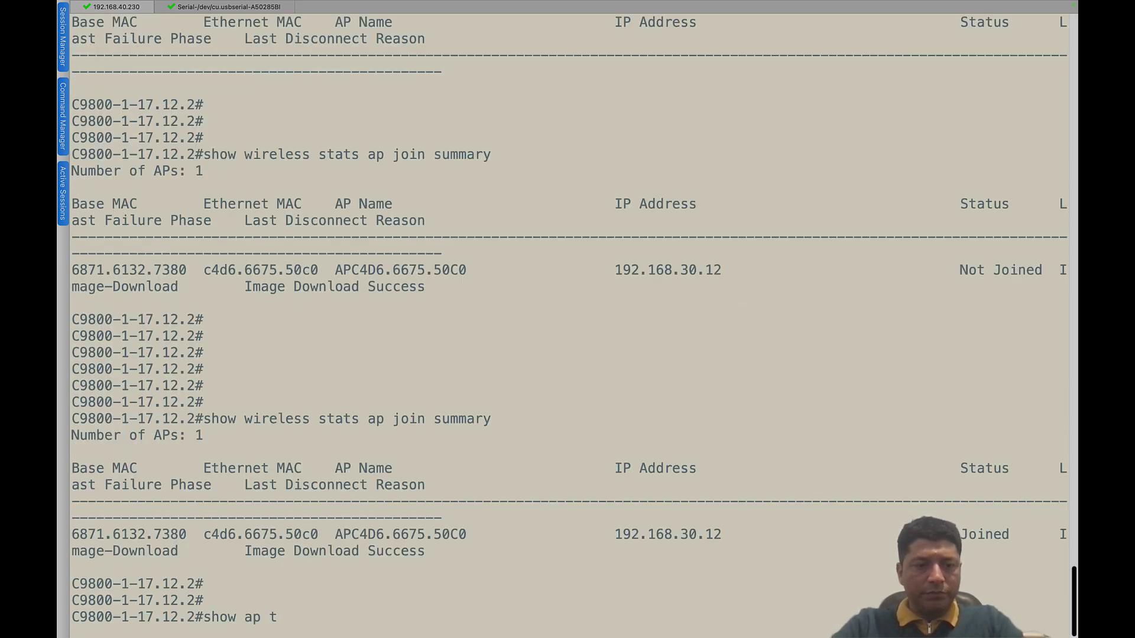
{"action": "type", "text": "ap tag summ"}
{"action": "key", "text": "Tab"}
{"action": "key", "text": "Return"}
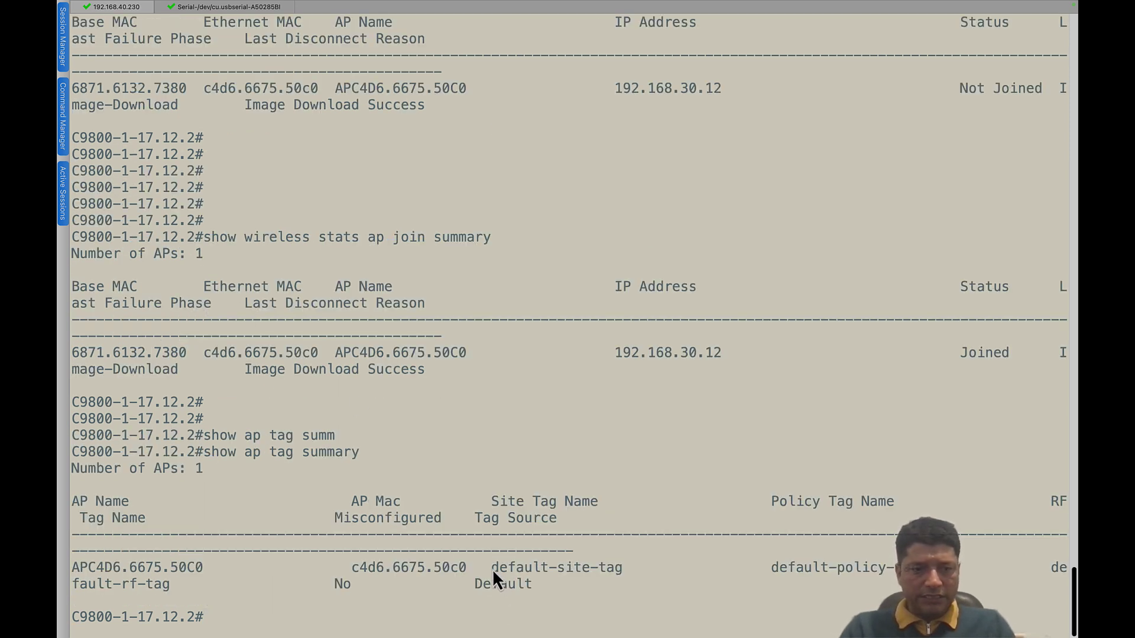
{"action": "left_click_drag", "start_coordinate": [492, 569], "coordinate": [557, 586]}
{"action": "left_click", "coordinate": [542, 591]}
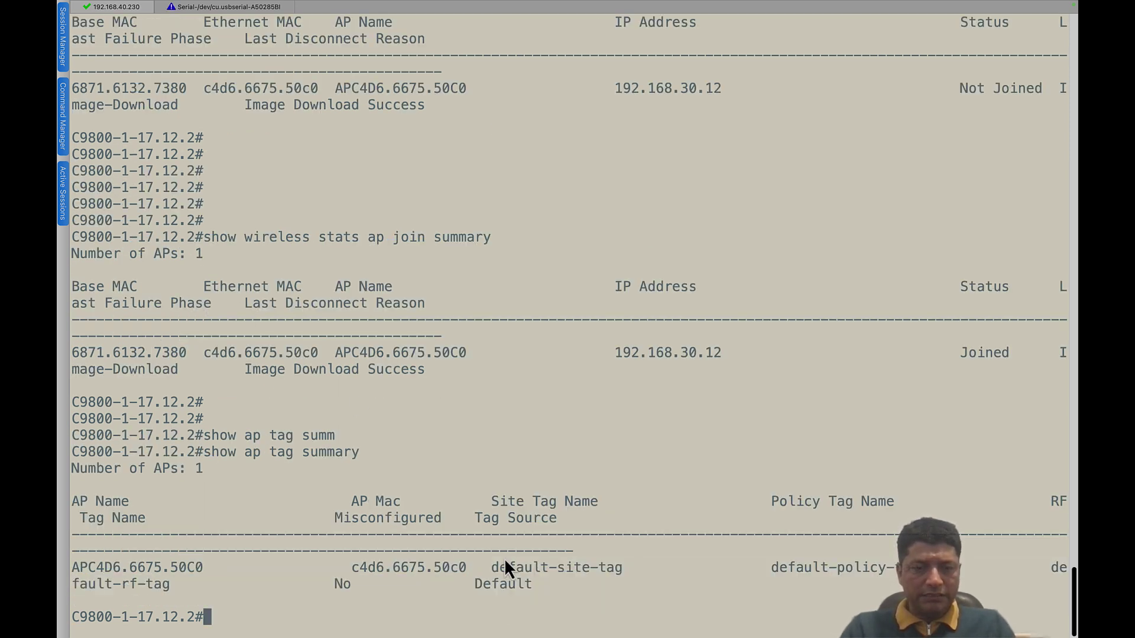
{"action": "left_click_drag", "start_coordinate": [492, 569], "coordinate": [620, 585]}
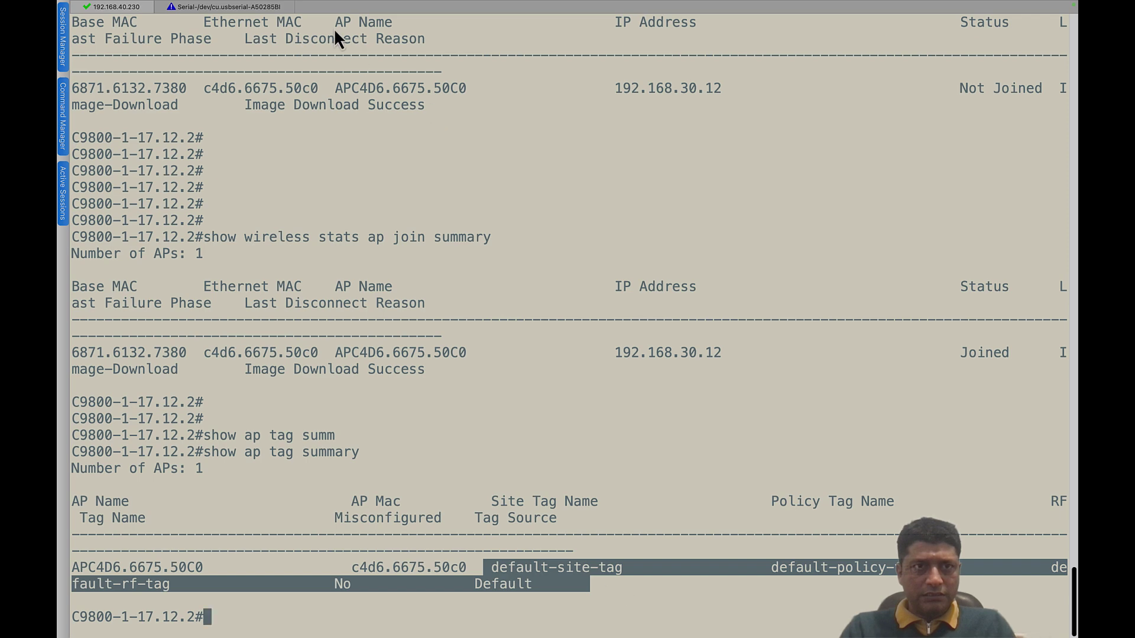
{"action": "left_click", "coordinate": [256, 7]}
{"action": "key", "text": "Return"}
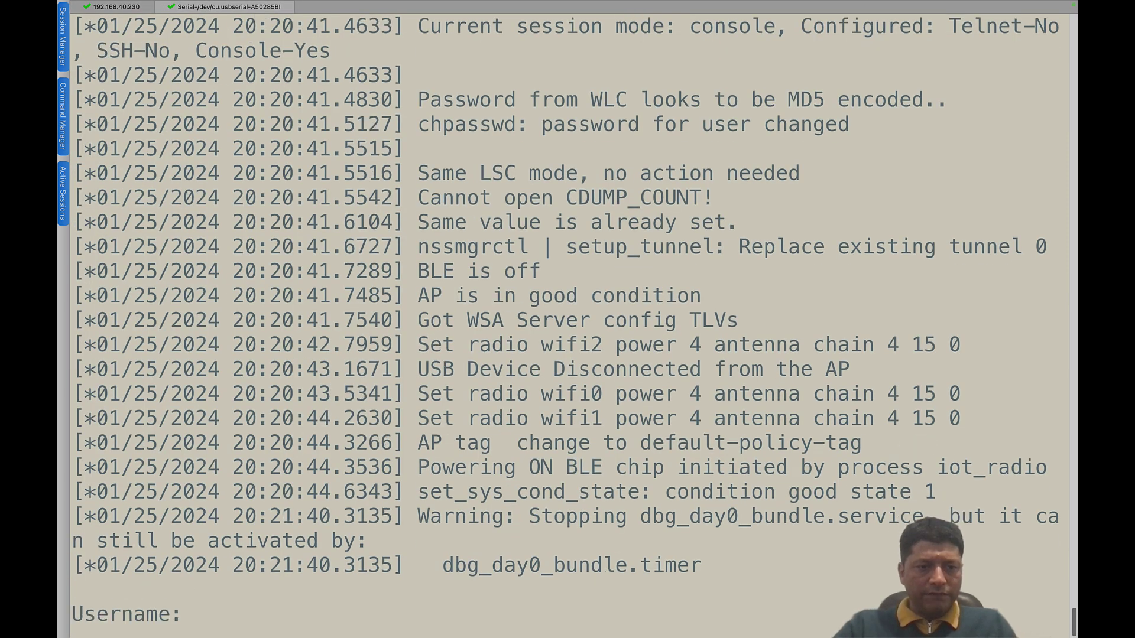
- Log in to the AP console with the username and password and enter enable mode
{"action": "type", "text": "cisco"}
{"action": "key", "text": "Return"}
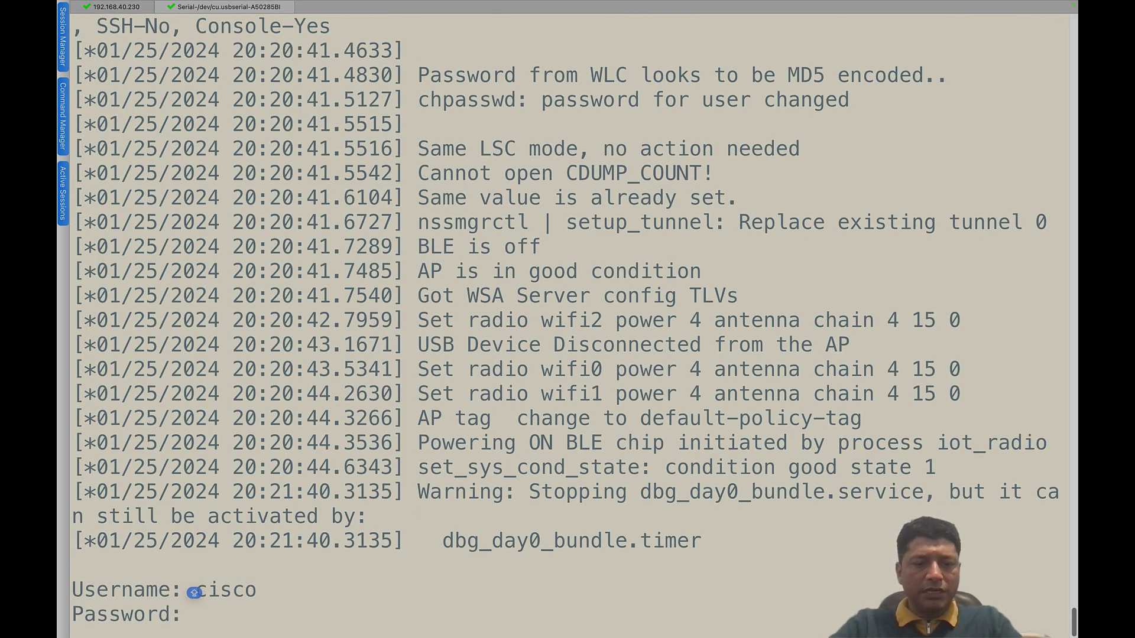
{"action": "key", "text": "Return"}
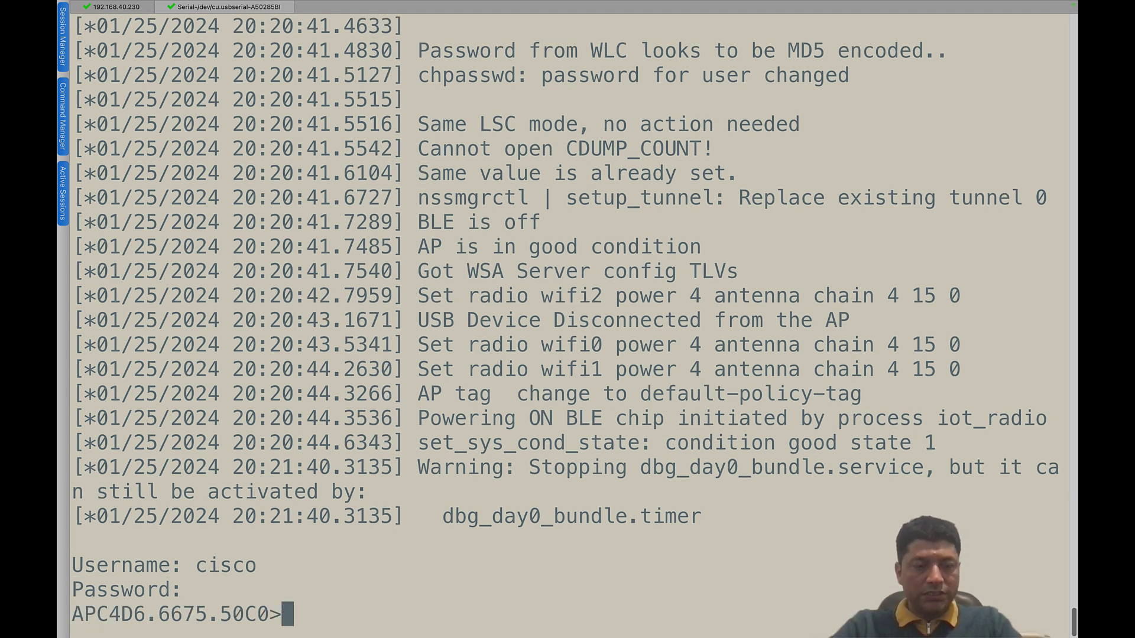
{"action": "type", "text": "en"}
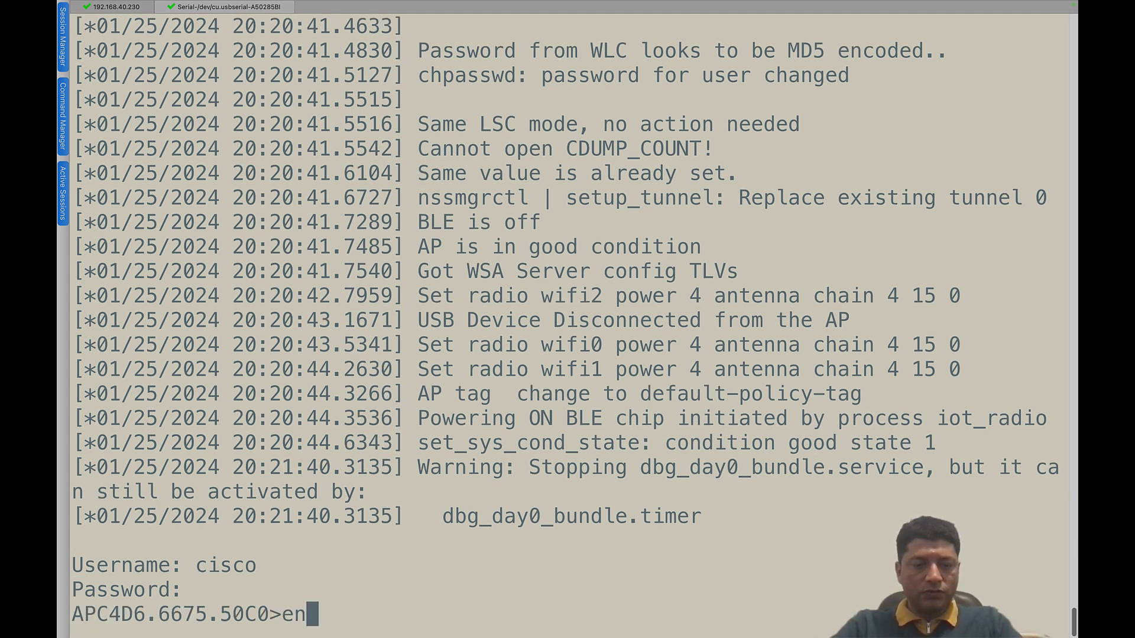
{"action": "key", "text": "Return"}
{"action": "key", "text": "Return"}
{"action": "key", "text": "Return"}
{"action": "key", "text": "Return"}
{"action": "key", "text": "Return"}
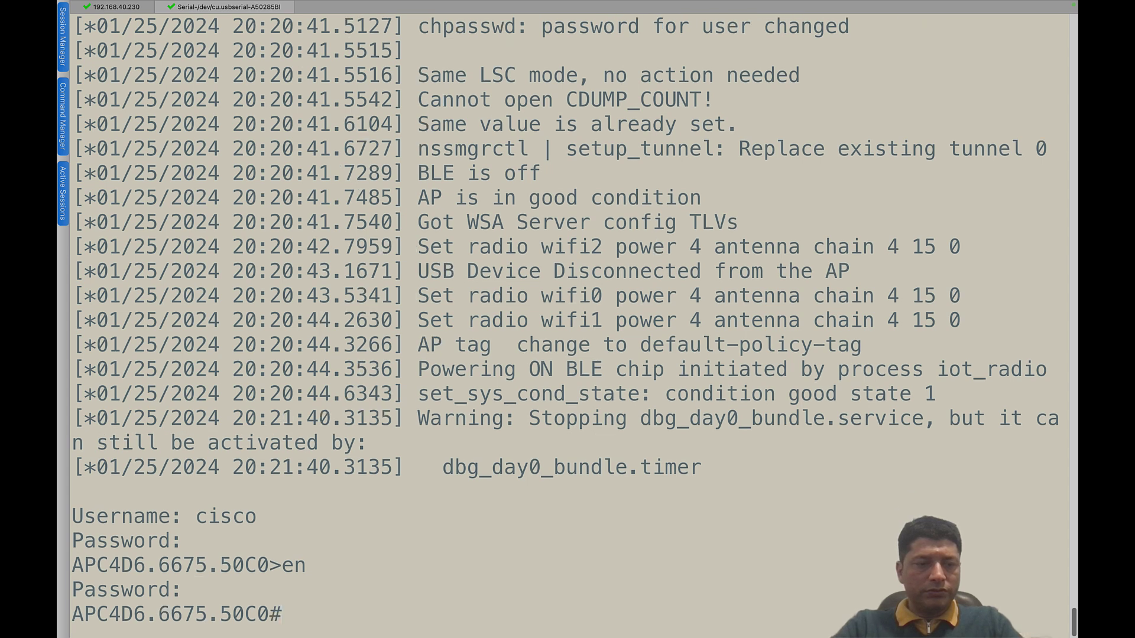
- Run 'show capwap client rcb' and verify controller C9800-1-17.12.2 at 192.168.40.230
{"action": "type", "text": "show capwap"}
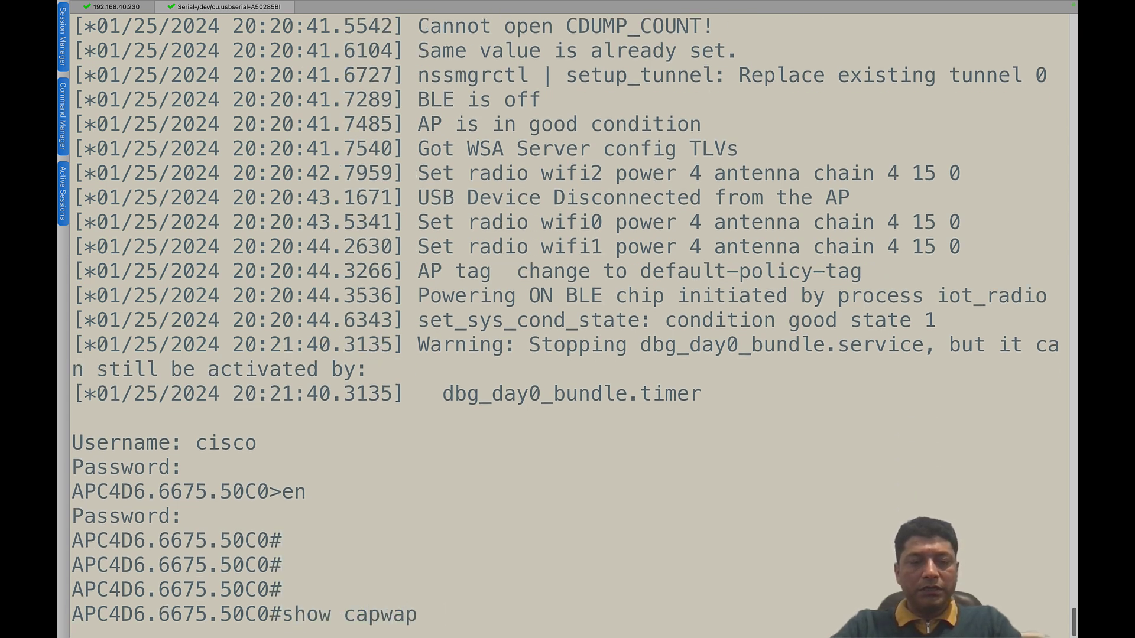
{"action": "type", "text": " client "}
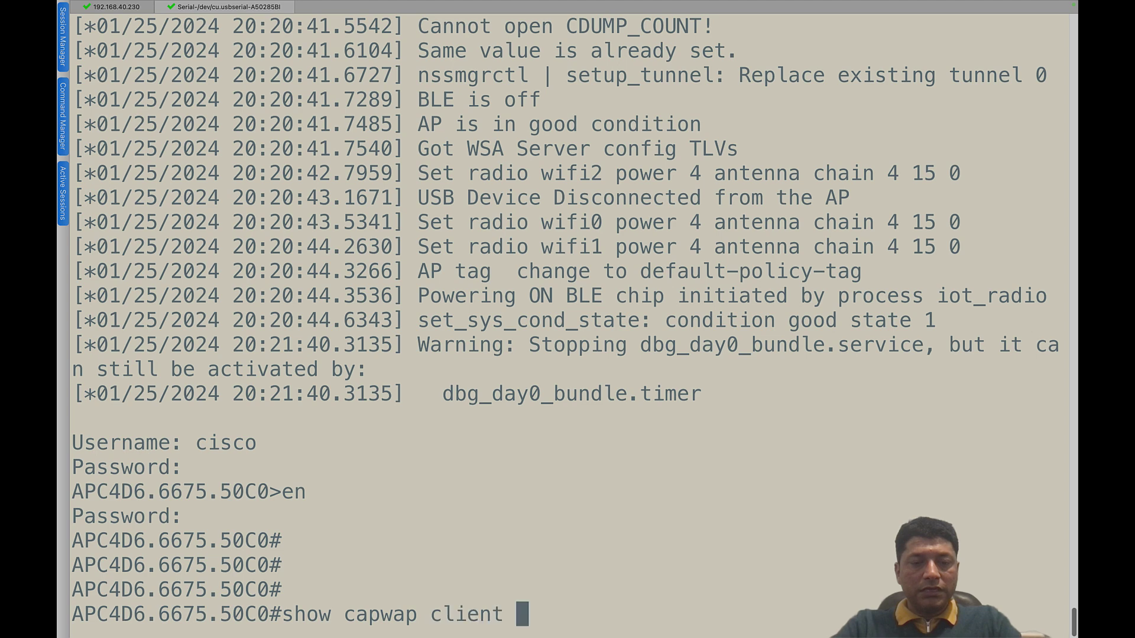
{"action": "type", "text": "r"}
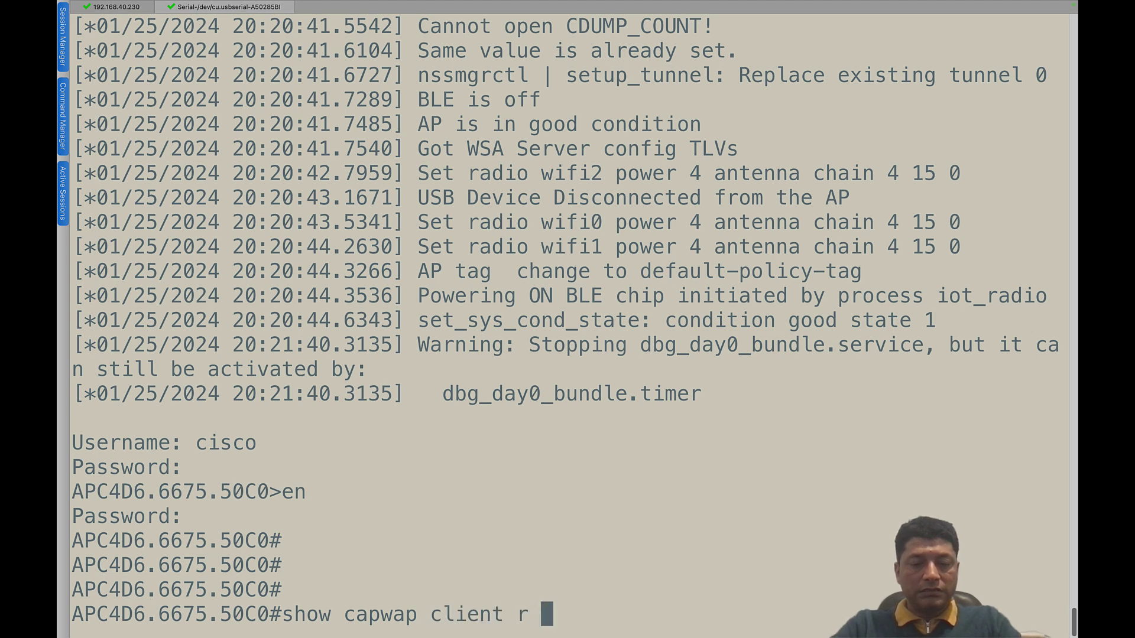
{"action": "type", "text": "cb"}
{"action": "key", "text": "Return"}
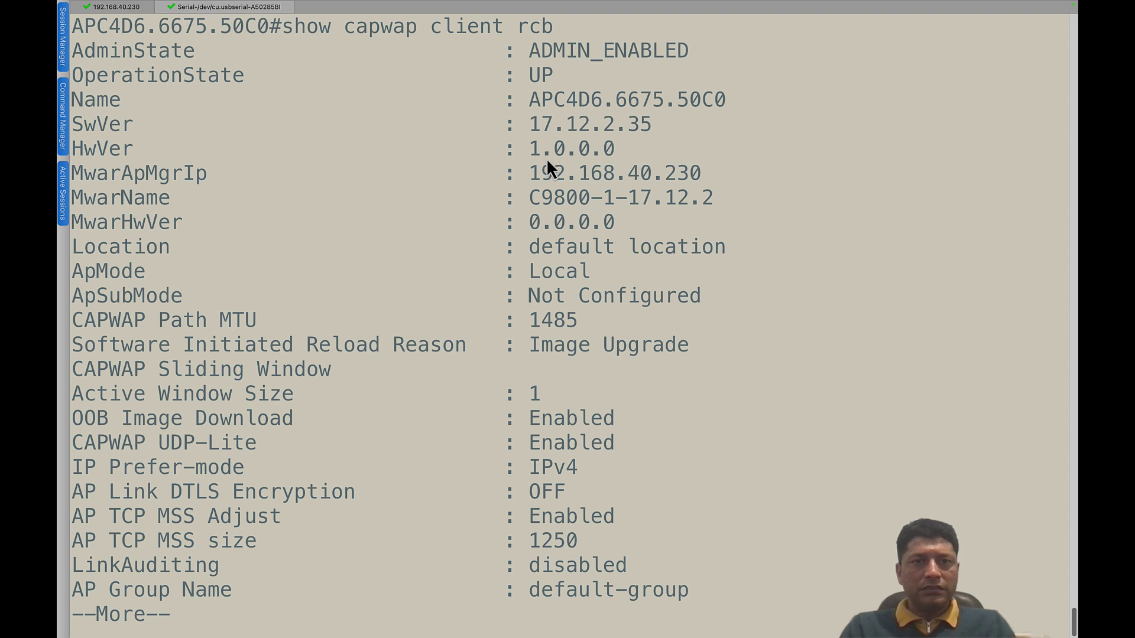
{"action": "left_click_drag", "start_coordinate": [702, 172], "coordinate": [534, 173]}
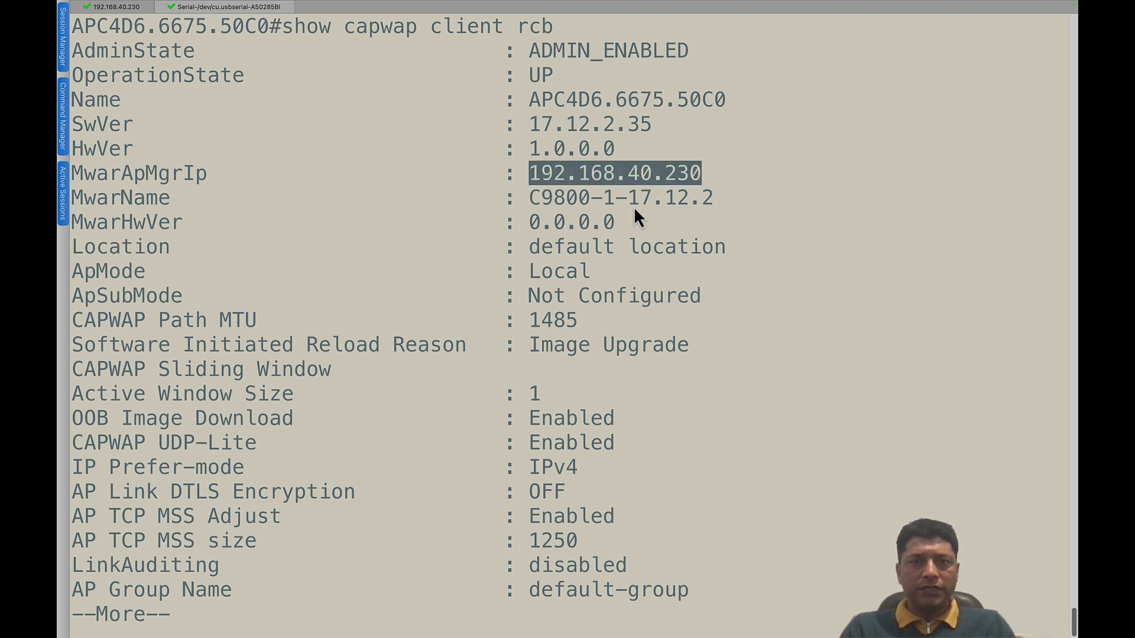
{"action": "left_click_drag", "start_coordinate": [720, 202], "coordinate": [554, 205]}
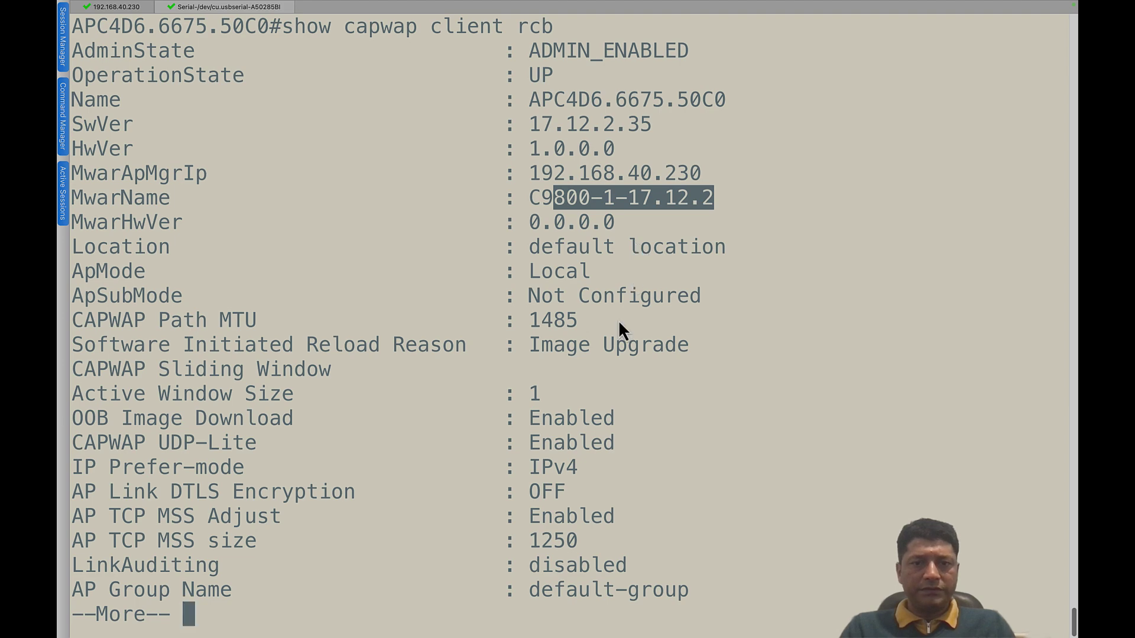
{"action": "key", "text": "space"}
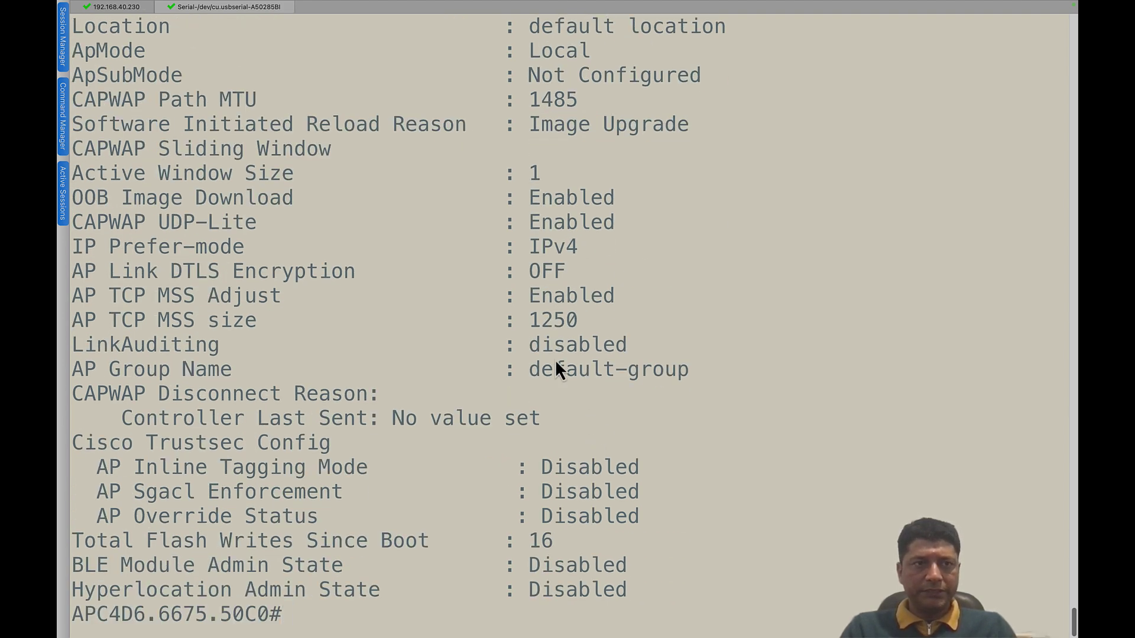
{"action": "left_click", "coordinate": [125, 7]}
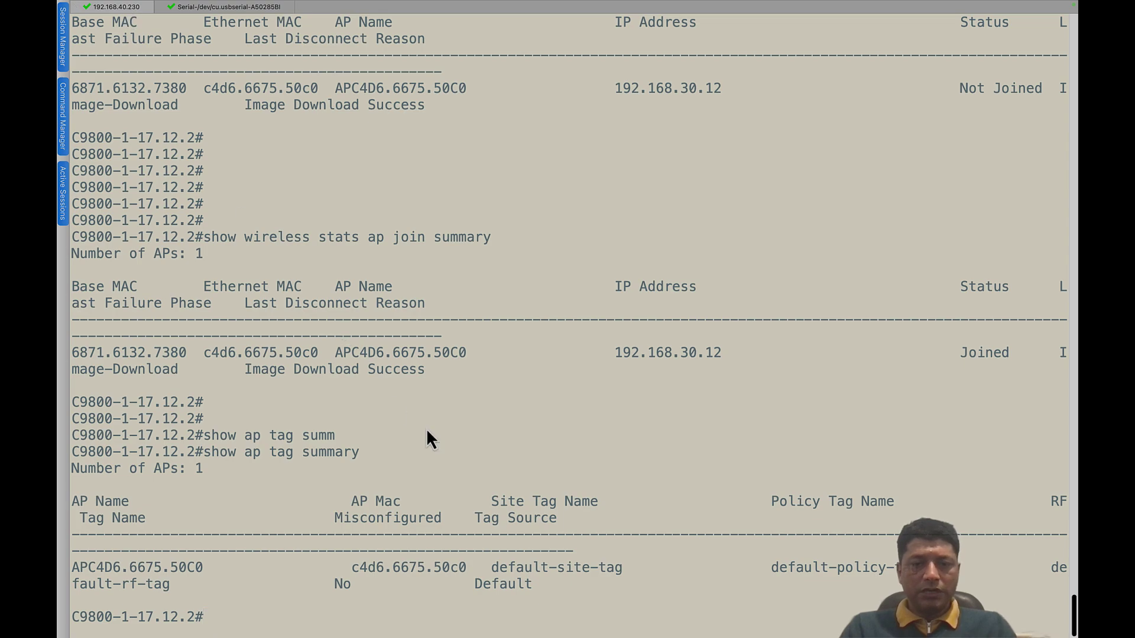
- Show slide 4, 'Site Survey mode activation', and select its first and Console to AP step boxes
{"action": "key", "text": "ctrl+Left"}
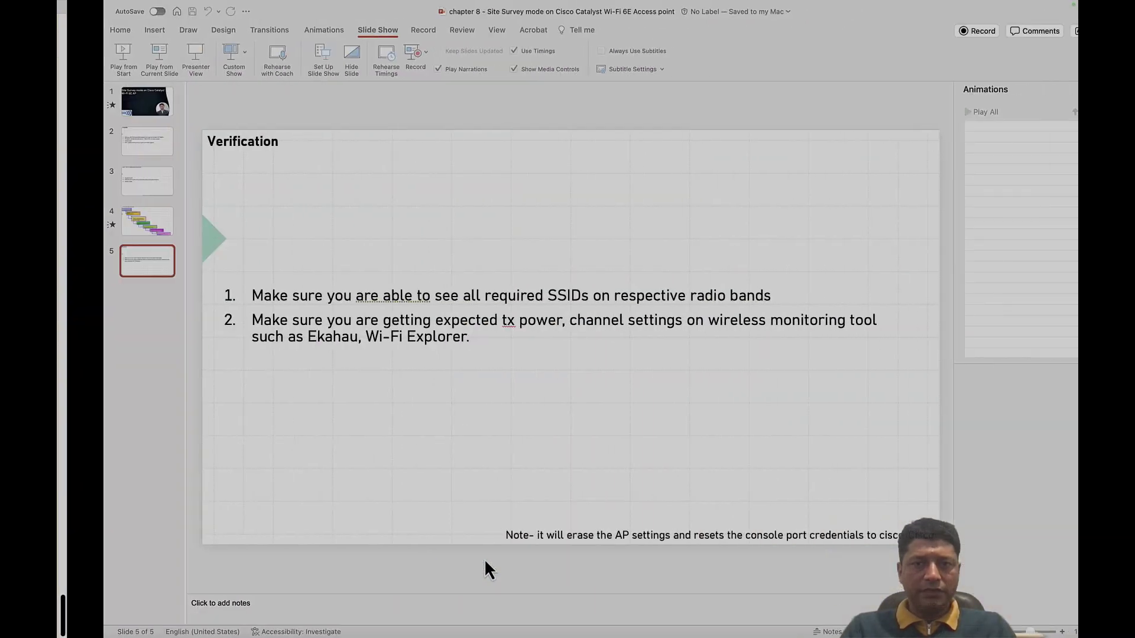
{"action": "left_click", "coordinate": [93, 229]}
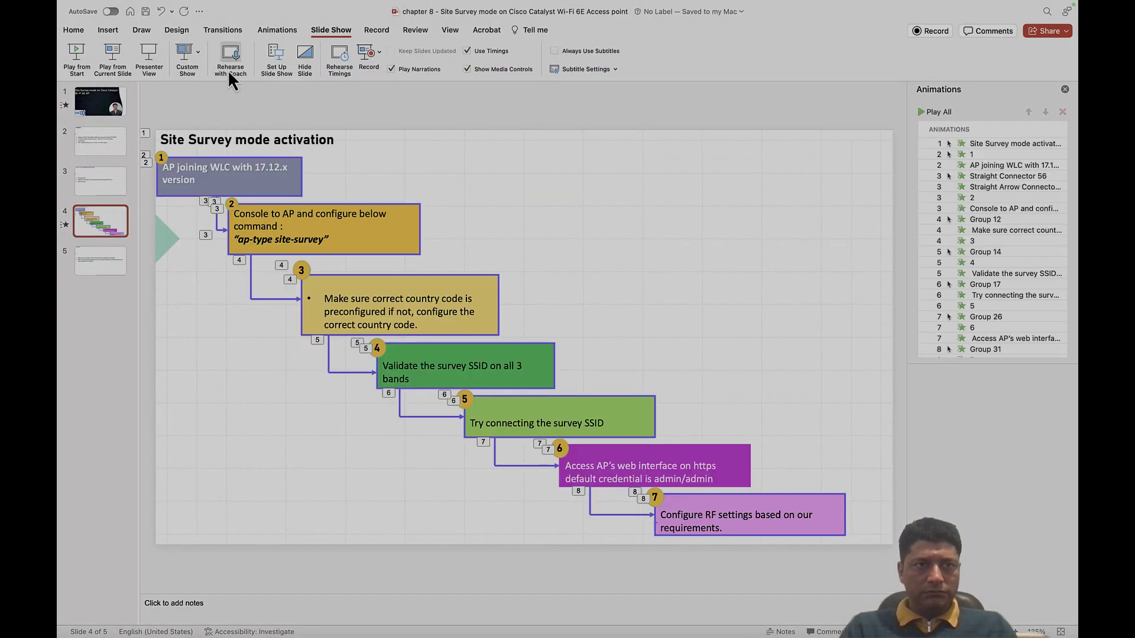
{"action": "left_click", "coordinate": [271, 180]}
{"action": "left_click", "coordinate": [398, 239]}
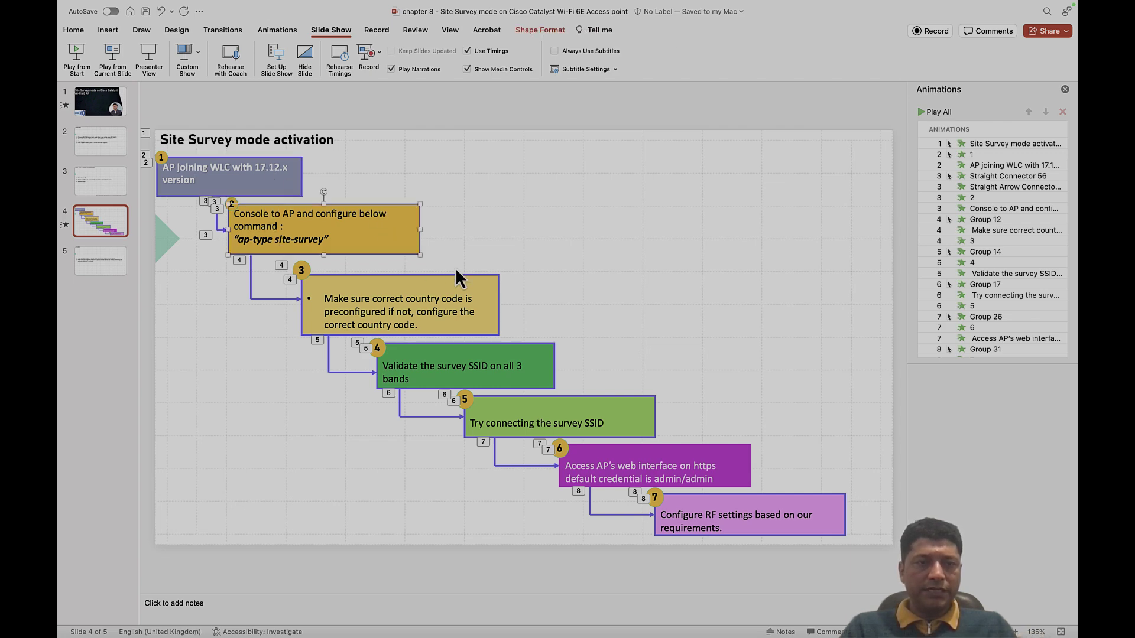
- Refresh the prompt on the AP serial console, then return to the presentation slide
{"action": "key", "text": "ctrl+Right"}
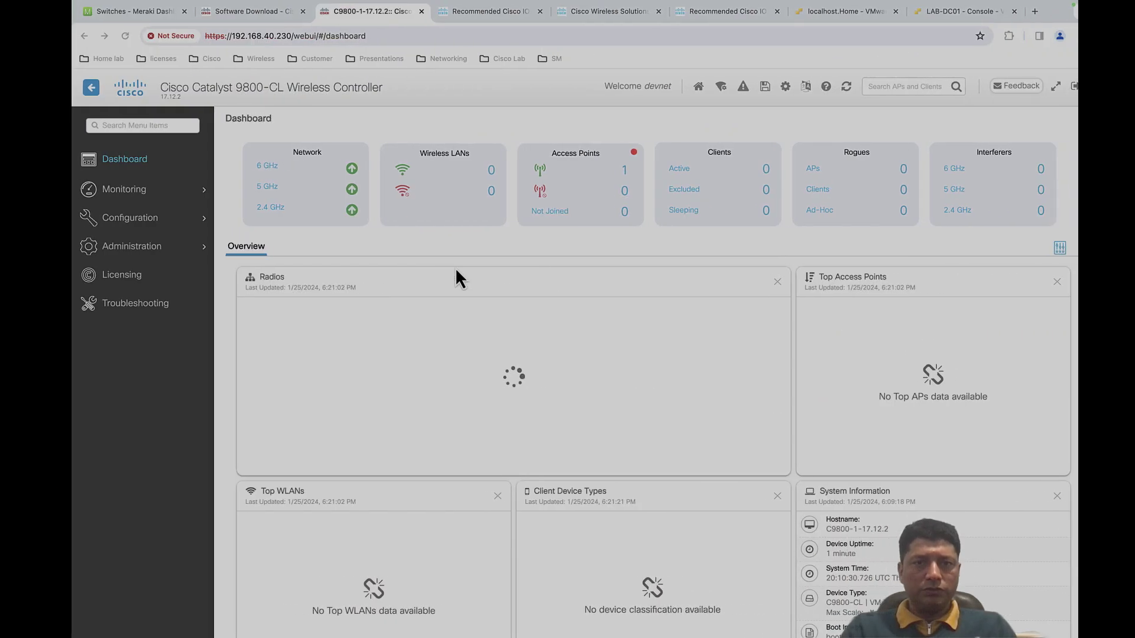
{"action": "key", "text": "ctrl+Left"}
{"action": "key", "text": "ctrl+Left"}
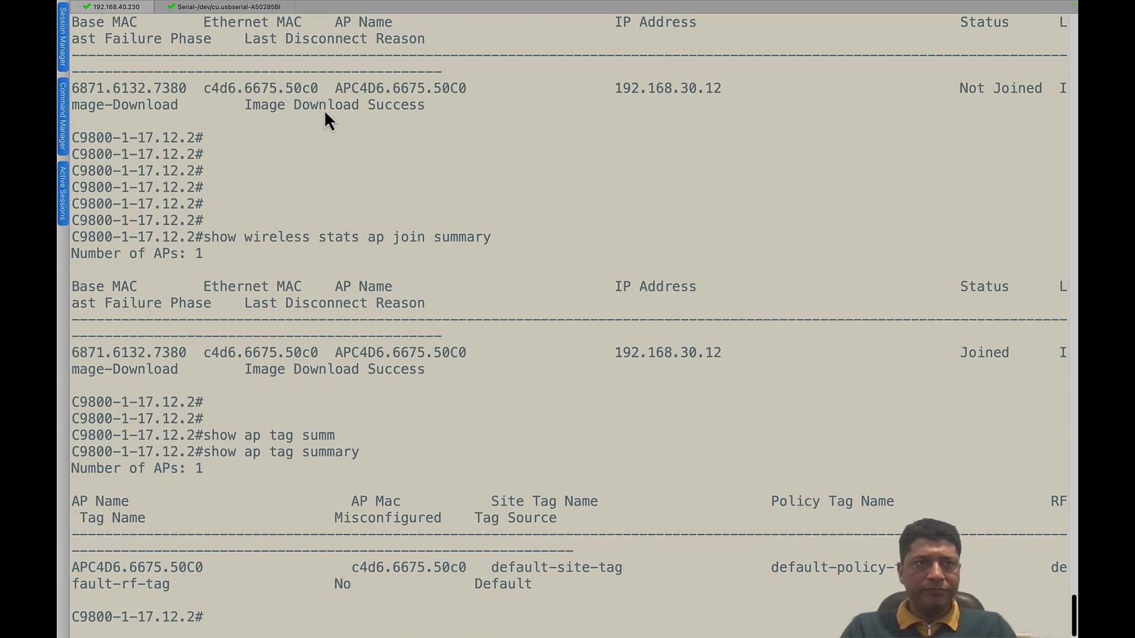
{"action": "left_click", "coordinate": [240, 10]}
{"action": "key", "text": "Return"}
{"action": "key", "text": "Return"}
{"action": "key", "text": "Return"}
{"action": "key", "text": "Return"}
{"action": "key", "text": "Return"}
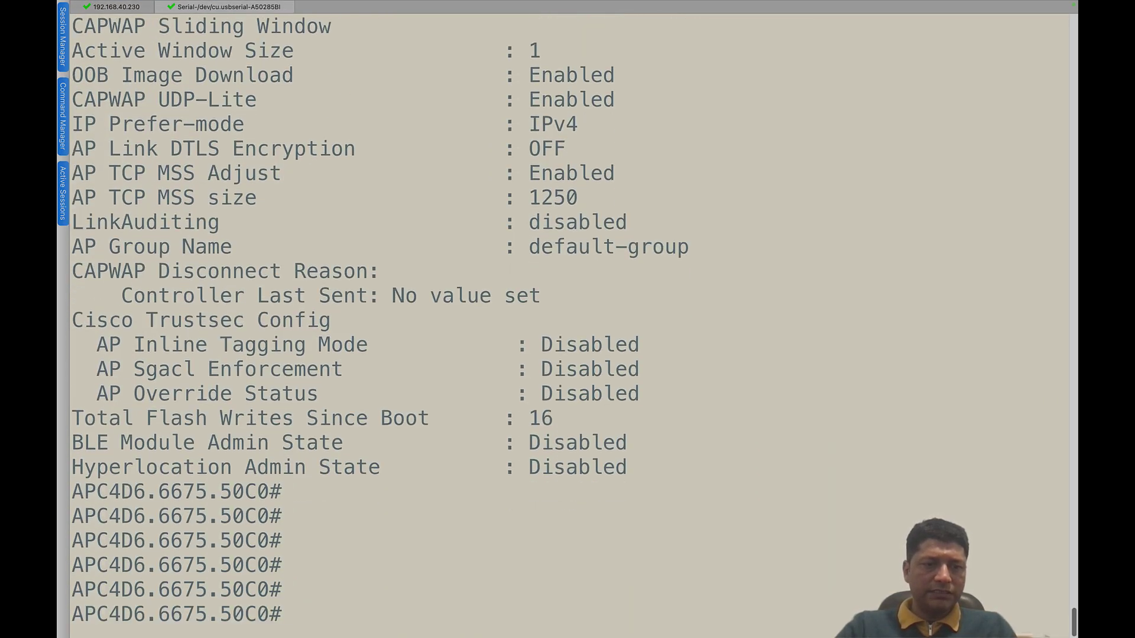
{"action": "key", "text": "ctrl+Right"}
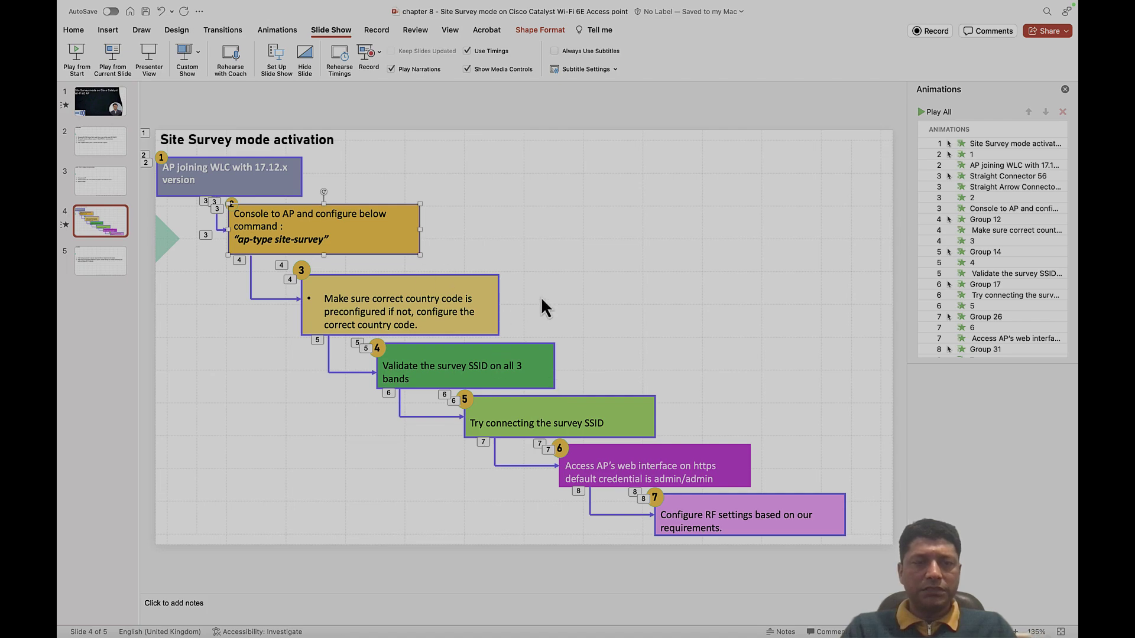
- Scroll through the controller's Edit AP page, then close the edit panel
{"action": "key", "text": "ctrl+Right"}
{"action": "scroll", "coordinate": [731, 482], "scroll_direction": "down", "scroll_amount": 1}
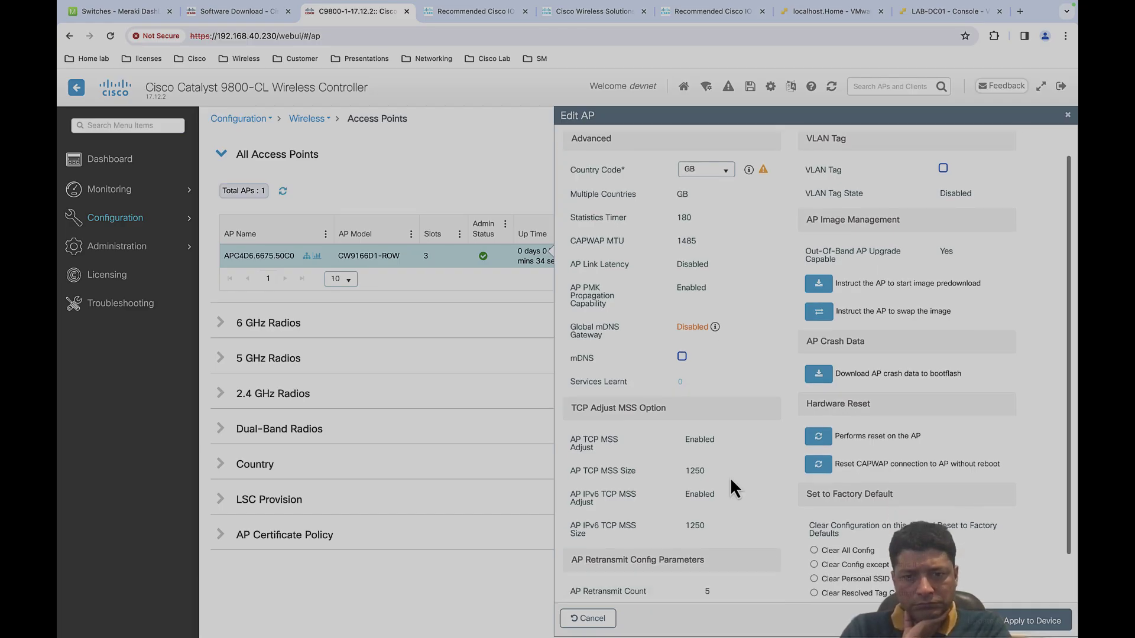
{"action": "scroll", "coordinate": [731, 481], "scroll_direction": "up", "scroll_amount": 1}
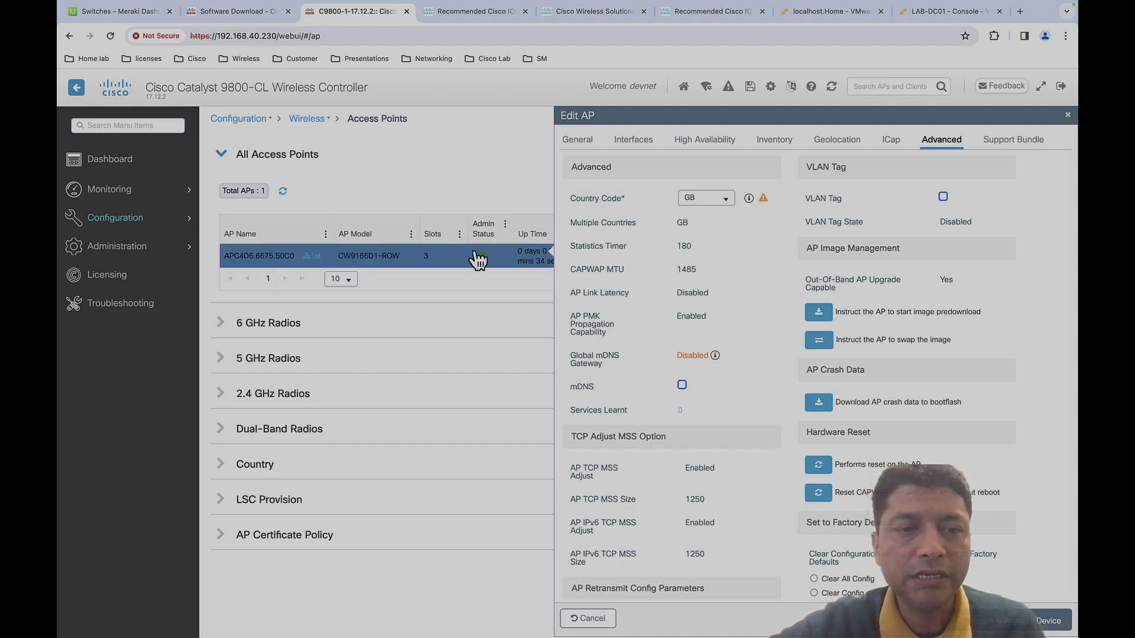
{"action": "left_click", "coordinate": [1066, 109]}
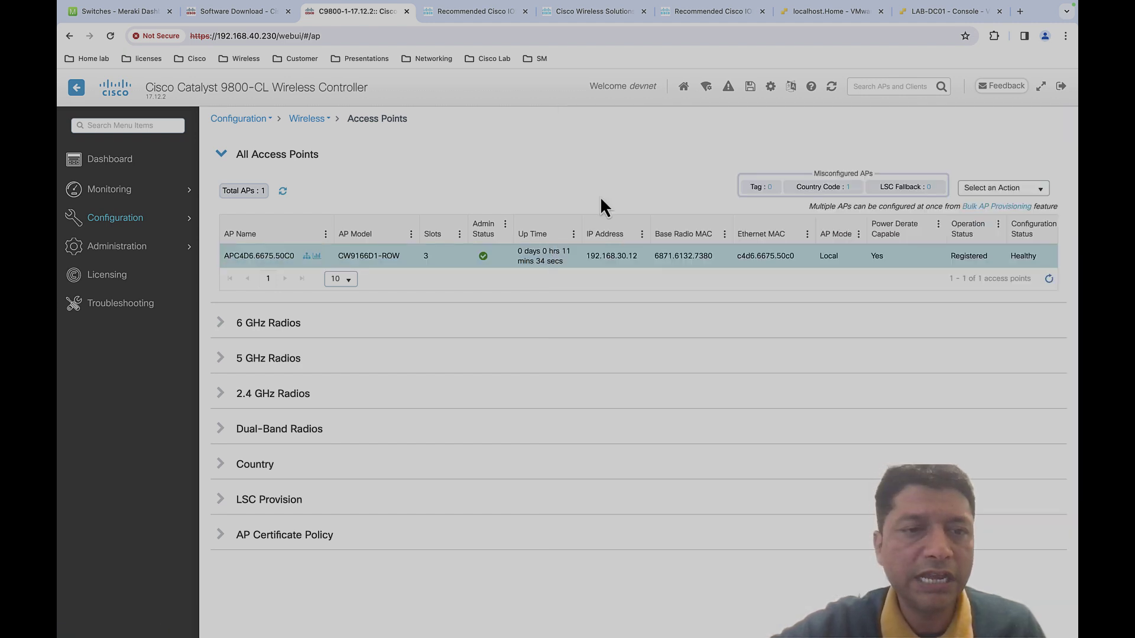
- Reopen the AP's settings, browse Inventory, Interfaces and Advanced, and check the country code is GB
{"action": "left_click", "coordinate": [392, 267]}
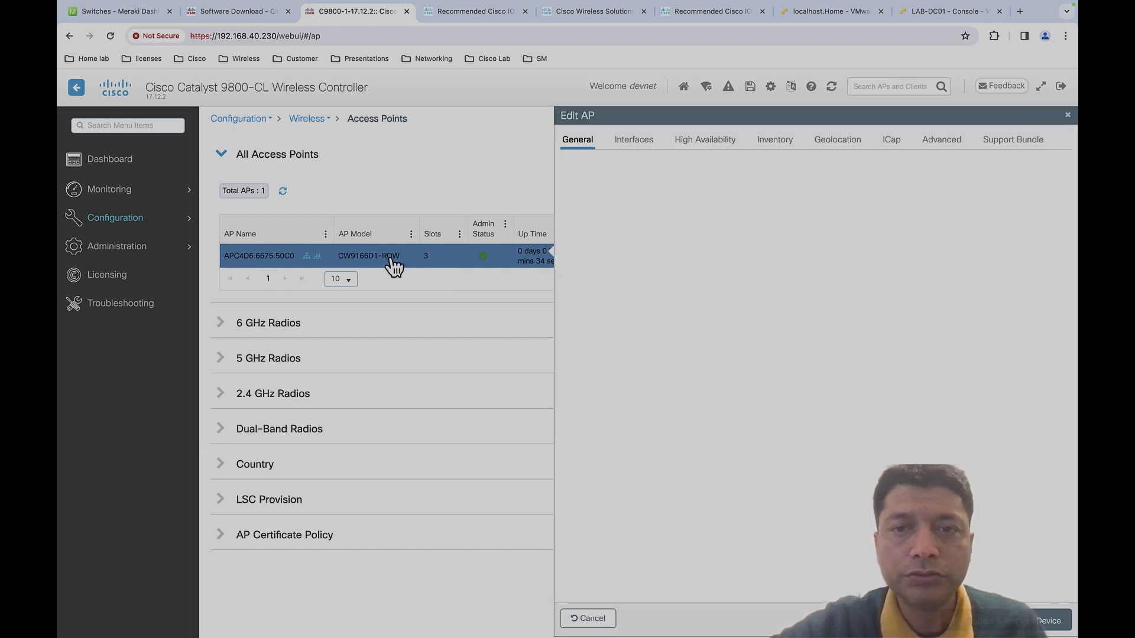
{"action": "left_click", "coordinate": [777, 145]}
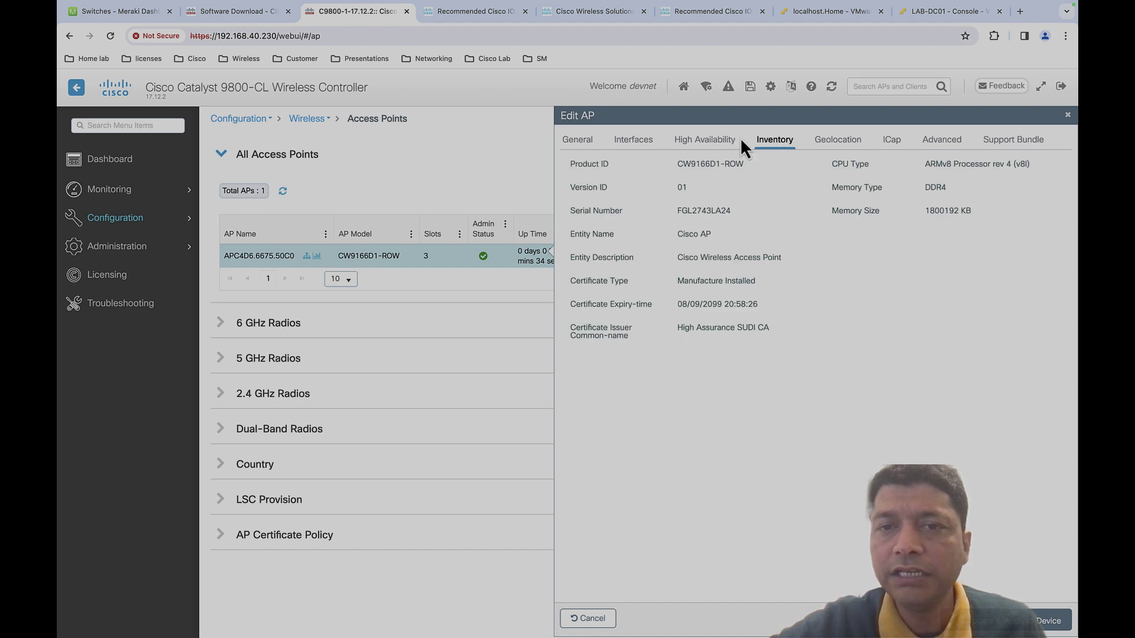
{"action": "left_click", "coordinate": [644, 145]}
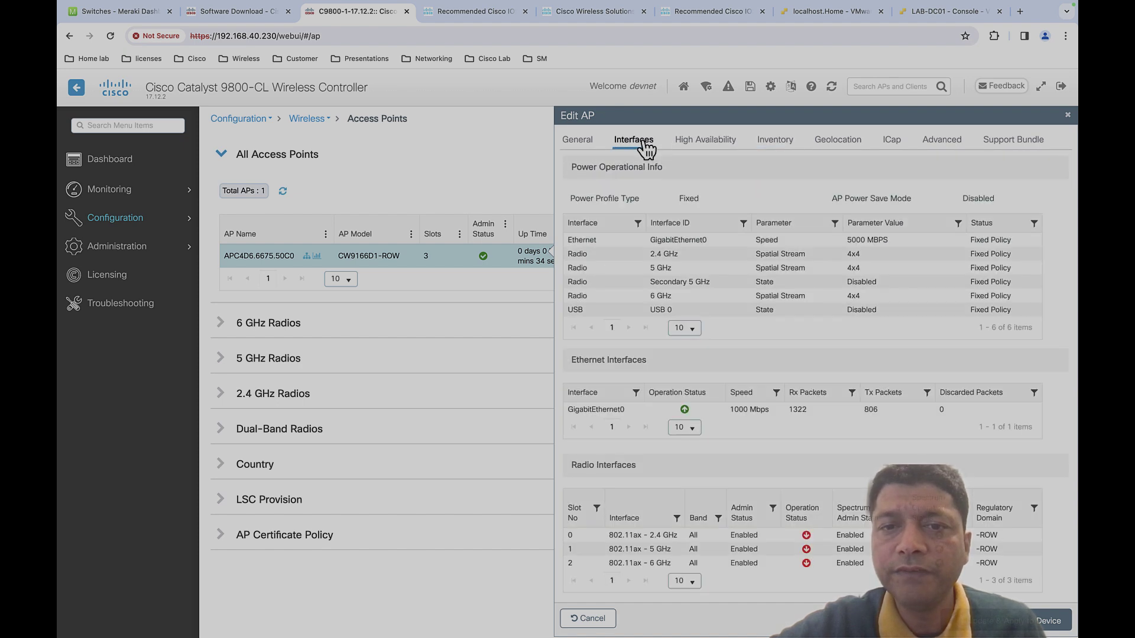
{"action": "left_click", "coordinate": [945, 145]}
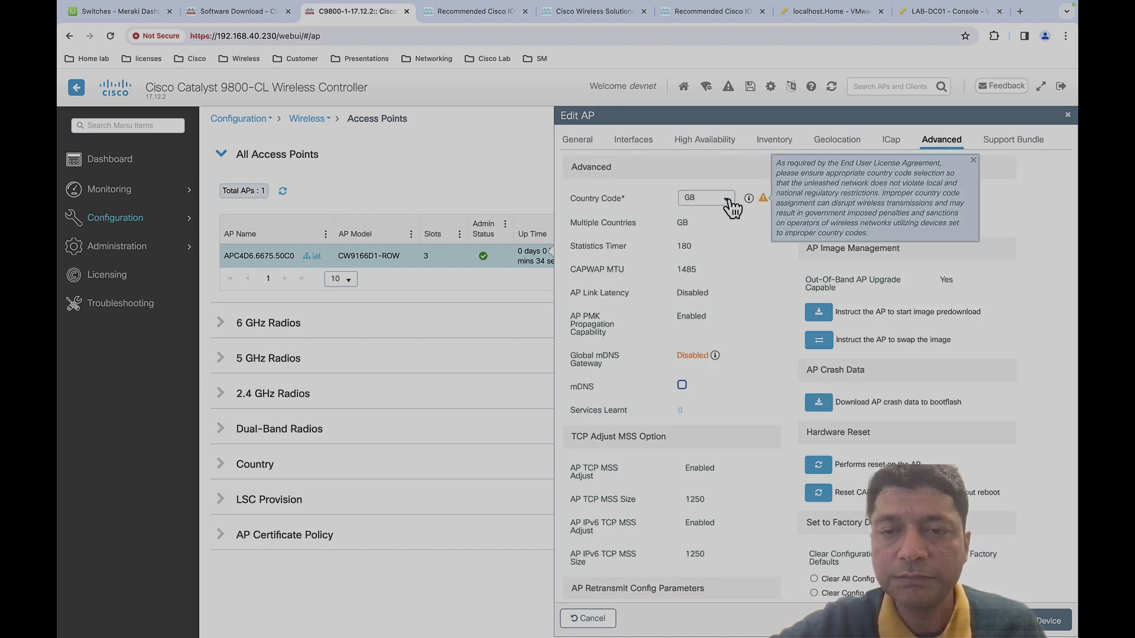
{"action": "left_click", "coordinate": [730, 202]}
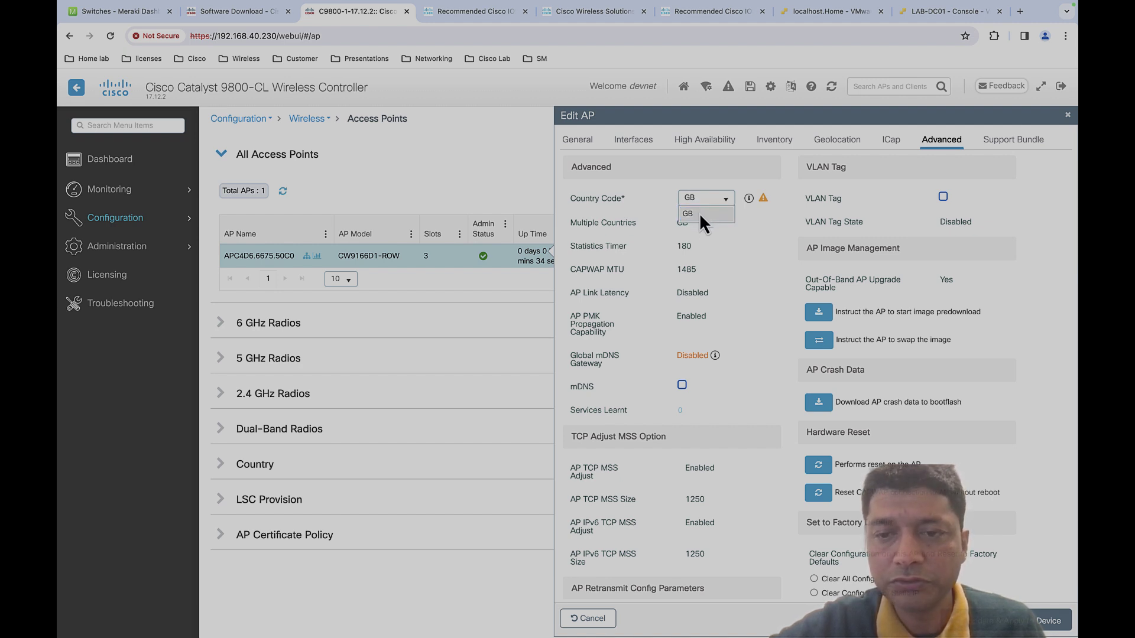
- Return to the AP list, expand the 6 GHz radios and inspect the 6 GHz radio's configuration
{"action": "left_click", "coordinate": [1067, 114]}
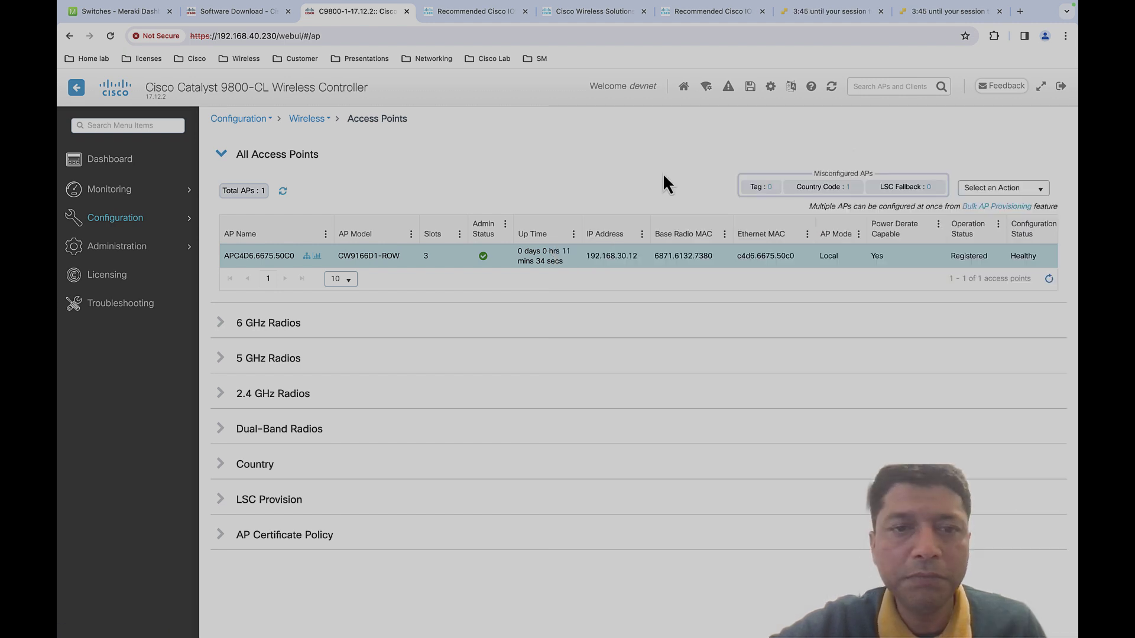
{"action": "left_click", "coordinate": [223, 322]}
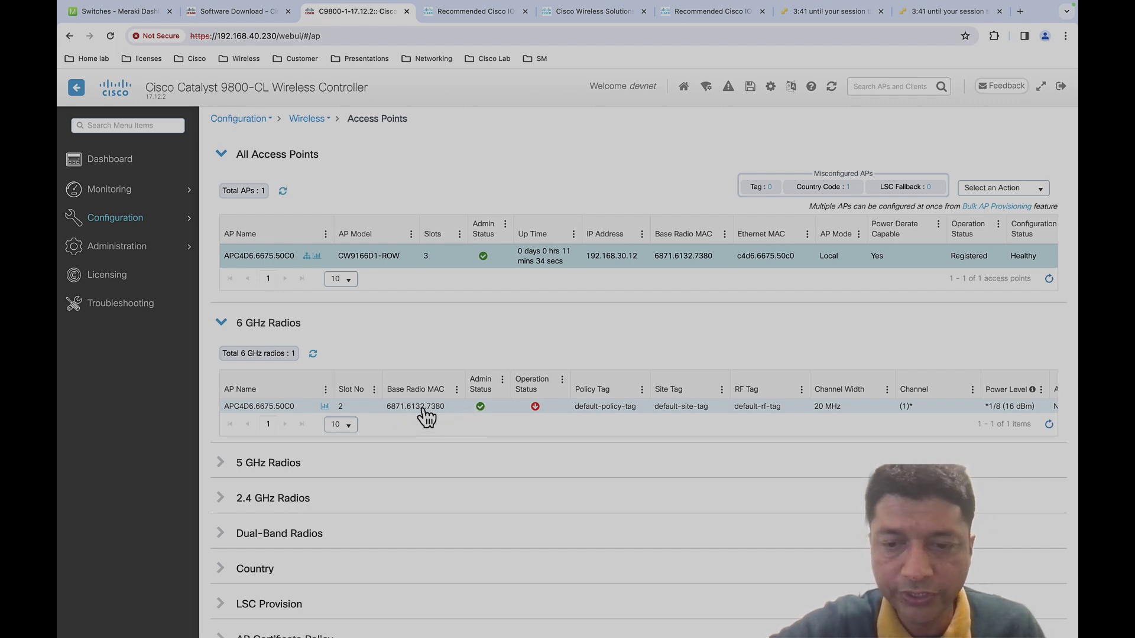
{"action": "left_click", "coordinate": [429, 411]}
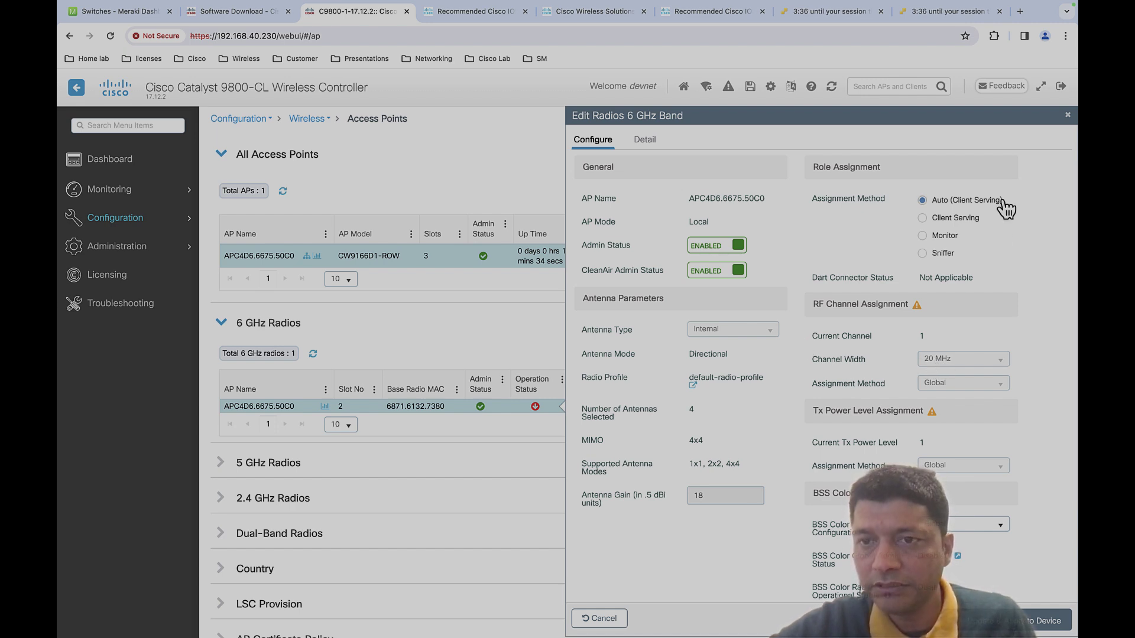
{"action": "left_click", "coordinate": [1067, 114]}
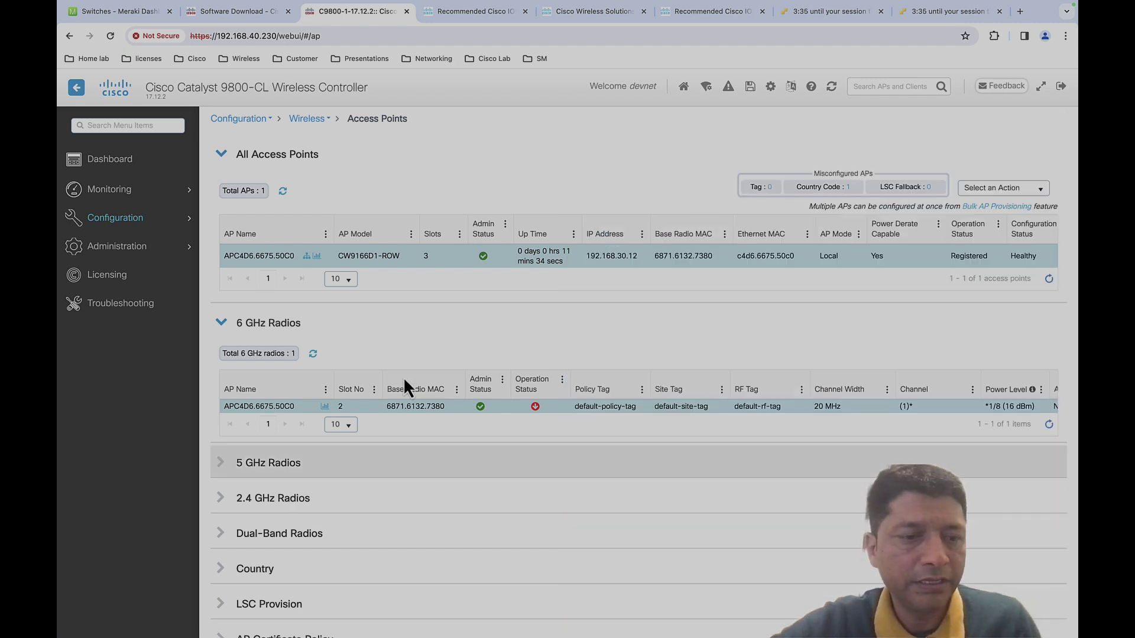
- Expand the 5 GHz and 2.4 GHz radio lists to review all three radios
{"action": "left_click", "coordinate": [299, 470]}
{"action": "scroll", "coordinate": [340, 481], "scroll_direction": "down", "scroll_amount": 2}
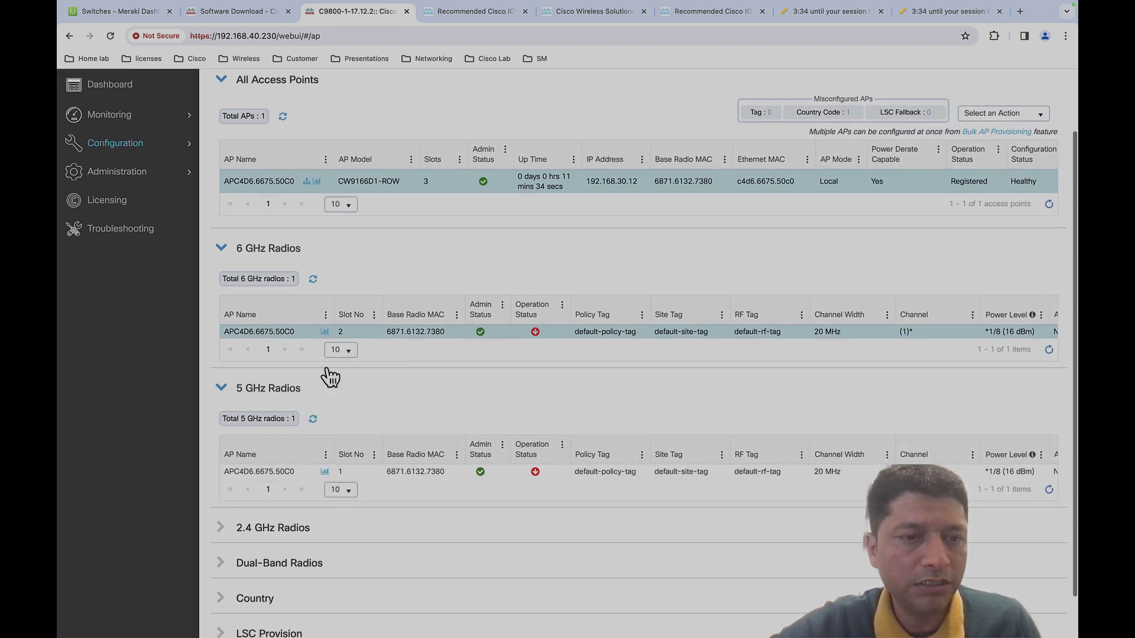
{"action": "left_click", "coordinate": [311, 534]}
{"action": "scroll", "coordinate": [370, 535], "scroll_direction": "down", "scroll_amount": 3}
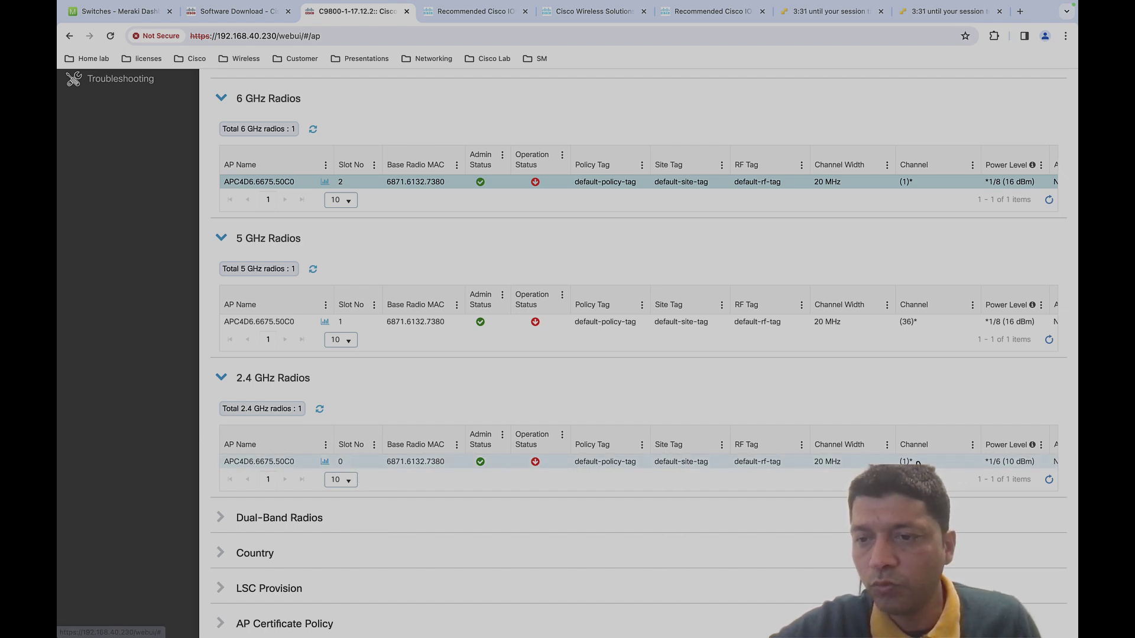
{"action": "scroll", "coordinate": [898, 328], "scroll_direction": "up", "scroll_amount": 2}
{"action": "left_click", "coordinate": [907, 288]}
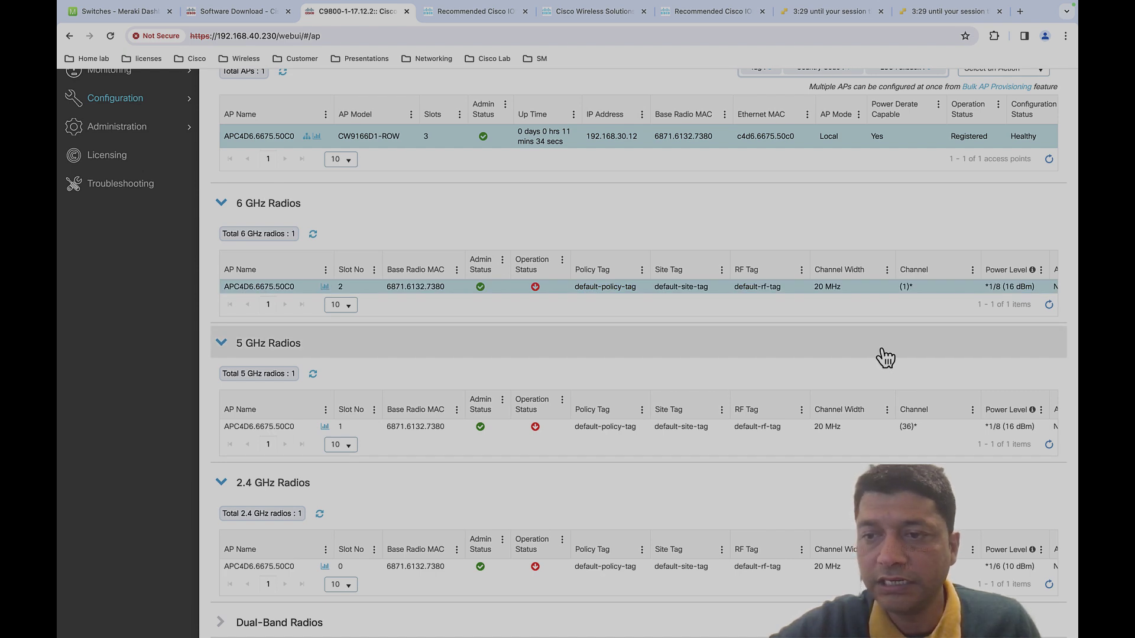
{"action": "mouse_move", "coordinate": [125, 111]}
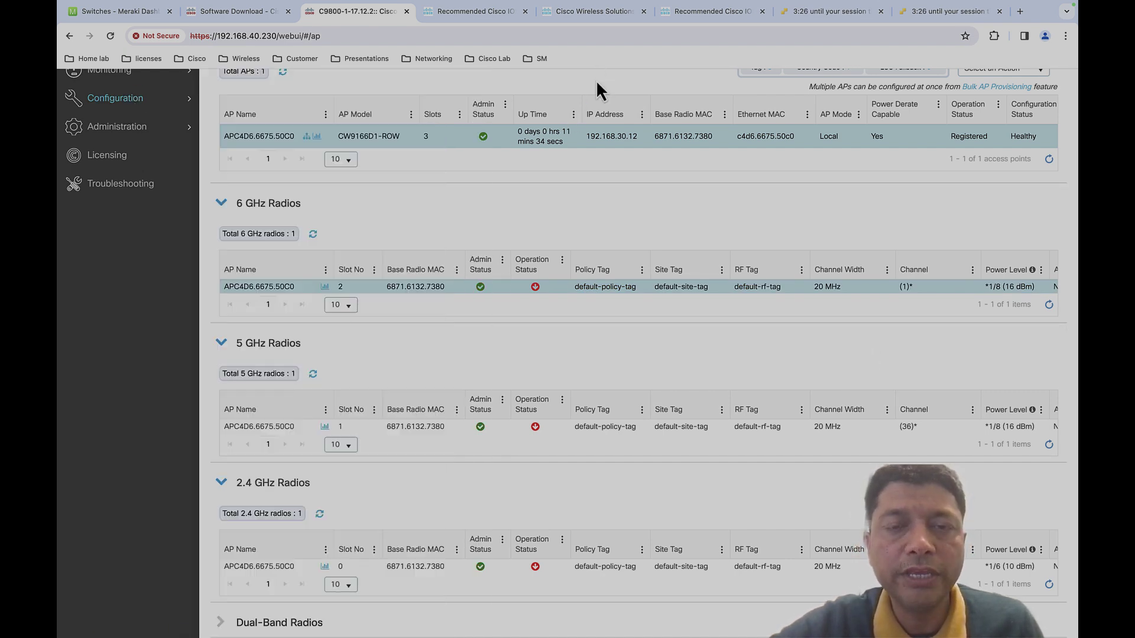
{"action": "scroll", "coordinate": [609, 197], "scroll_direction": "up", "scroll_amount": 3}
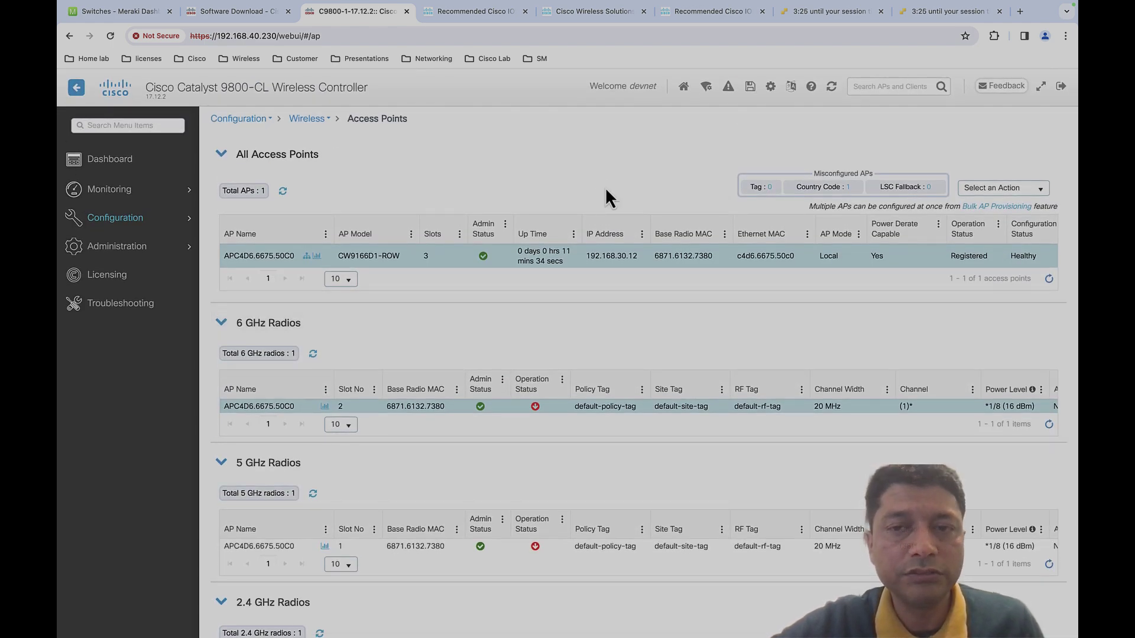
- Save the controller configuration, then select the ap-type site-survey command on the slide
{"action": "left_click", "coordinate": [749, 86]}
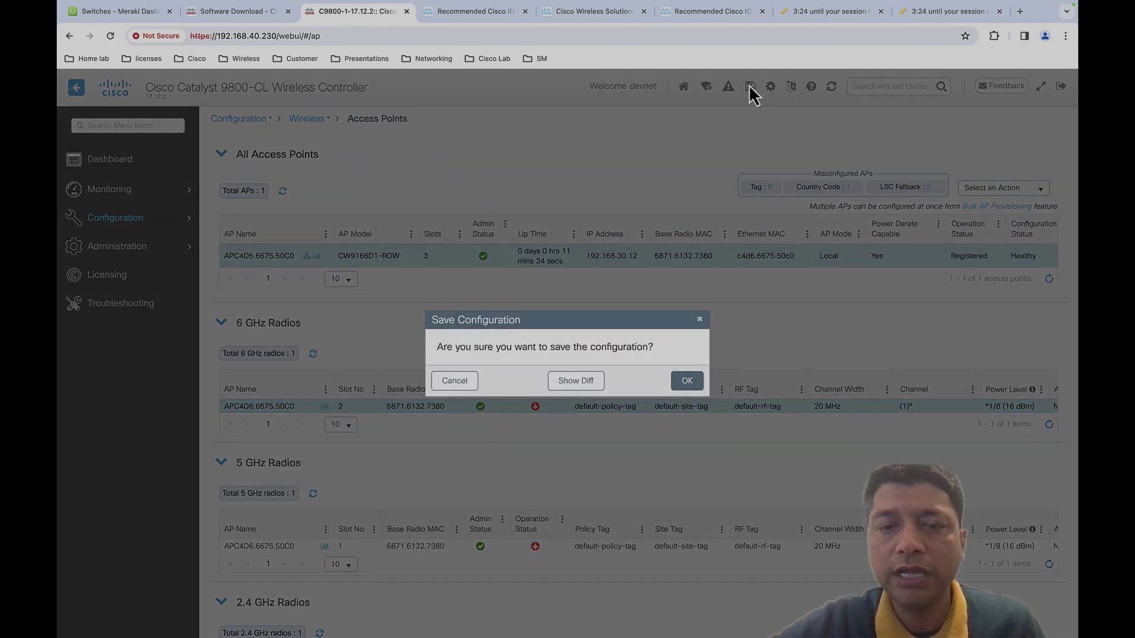
{"action": "left_click", "coordinate": [684, 377]}
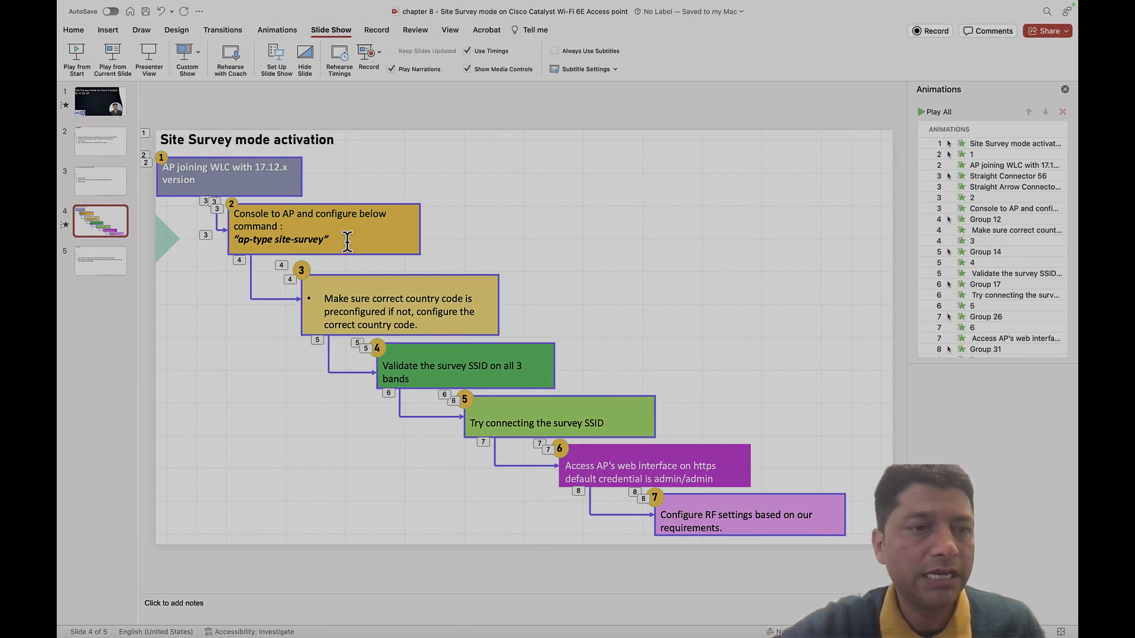
{"action": "left_click_drag", "start_coordinate": [323, 239], "coordinate": [238, 240]}
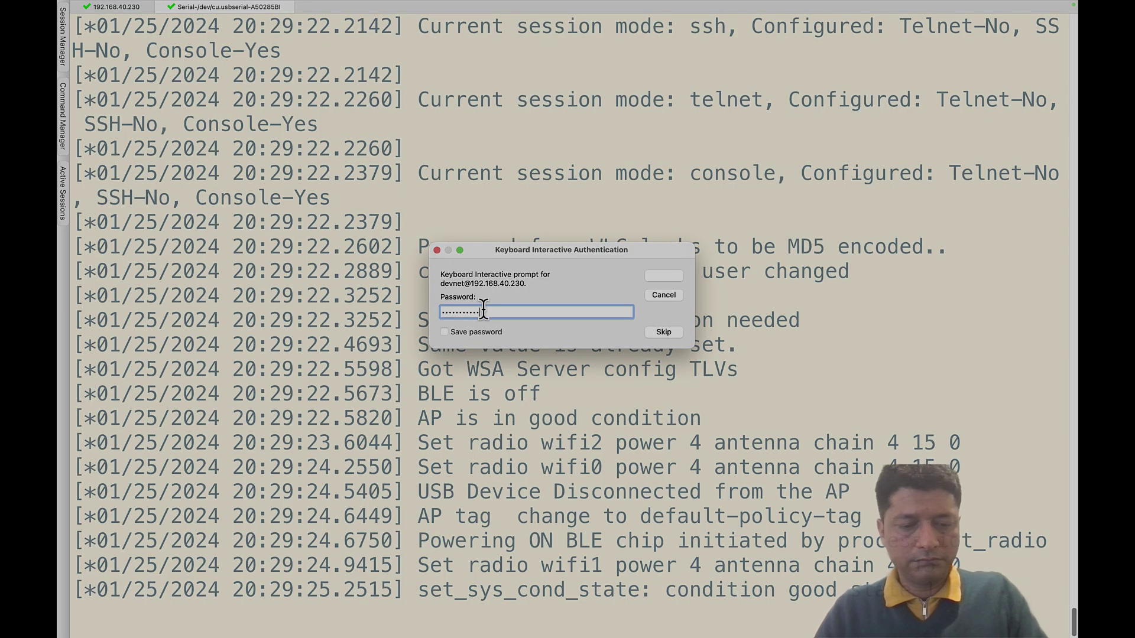
- Log in to the controller's 192.168.40.230 session with its password and get a fresh prompt
{"action": "key", "text": "Return"}
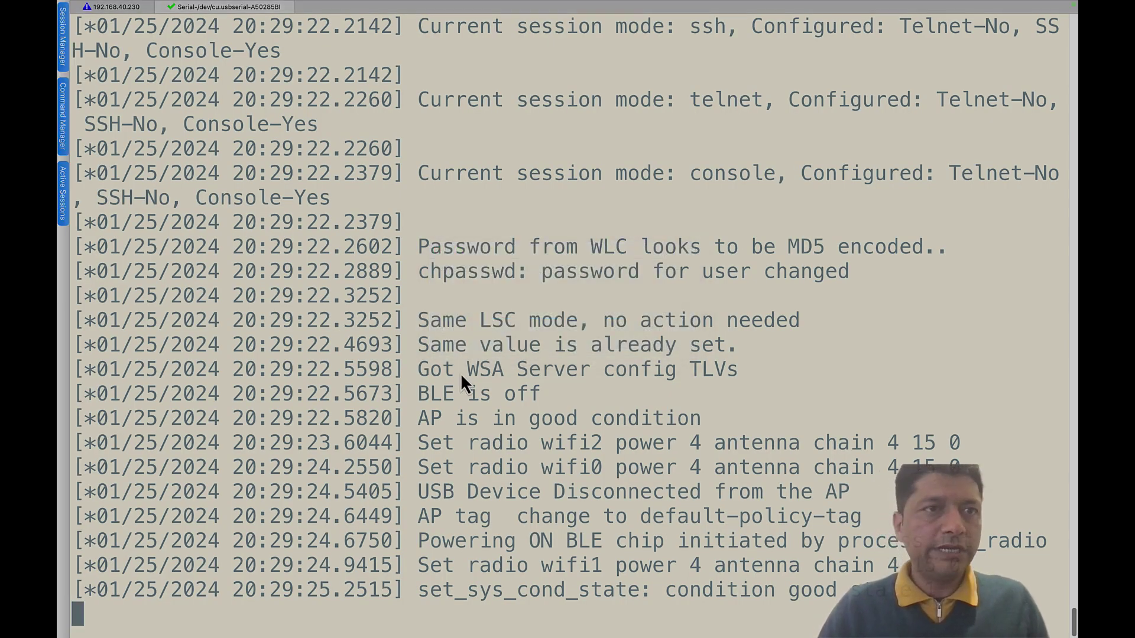
{"action": "left_click", "coordinate": [119, 9]}
{"action": "key", "text": "Return"}
{"action": "key", "text": "Return"}
{"action": "key", "text": "Return"}
{"action": "key", "text": "Return"}
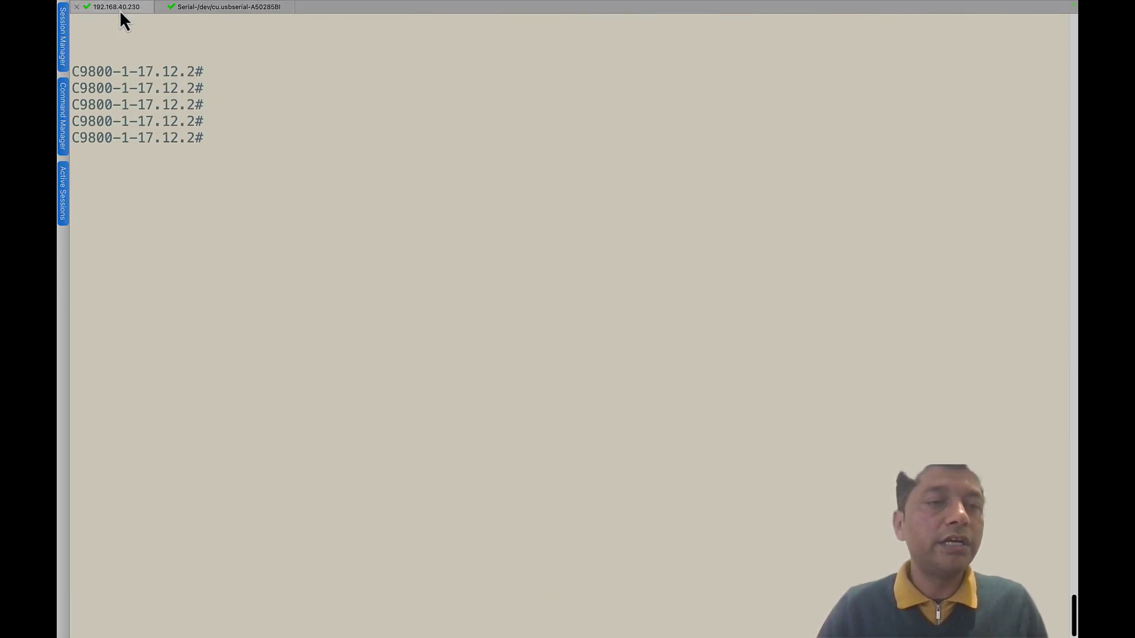
{"action": "key", "text": "Return"}
{"action": "key", "text": "Return"}
- Run 'show ap tag summary' on the controller, then return to the AP serial console
{"action": "type", "text": "show ap"}
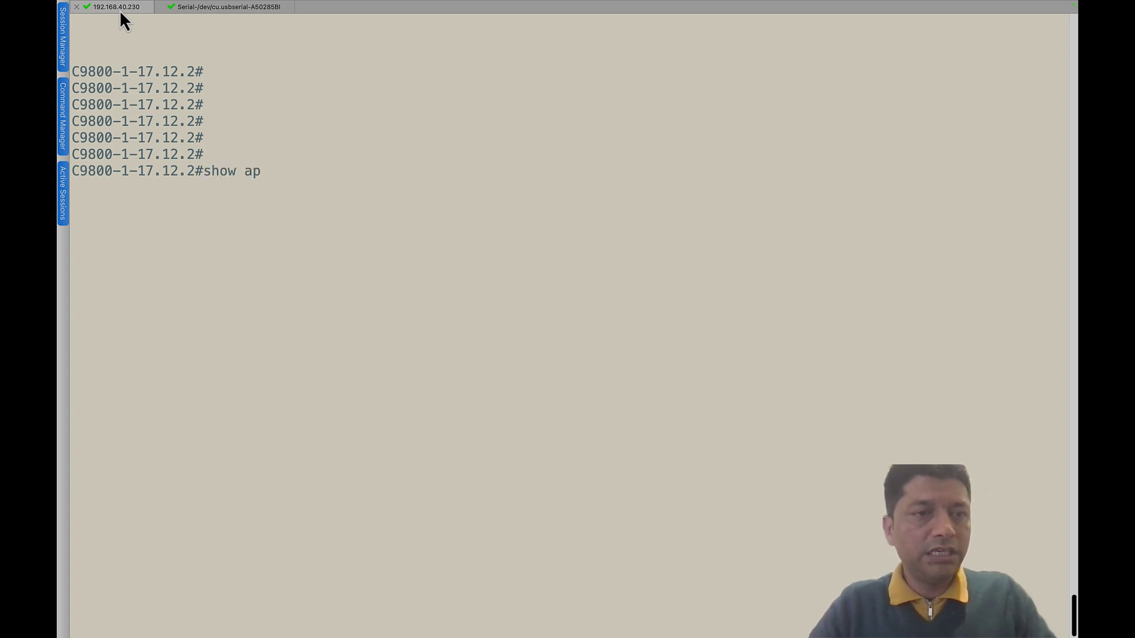
{"action": "type", "text": " tag summ"}
{"action": "key", "text": "Tab"}
{"action": "key", "text": "Return"}
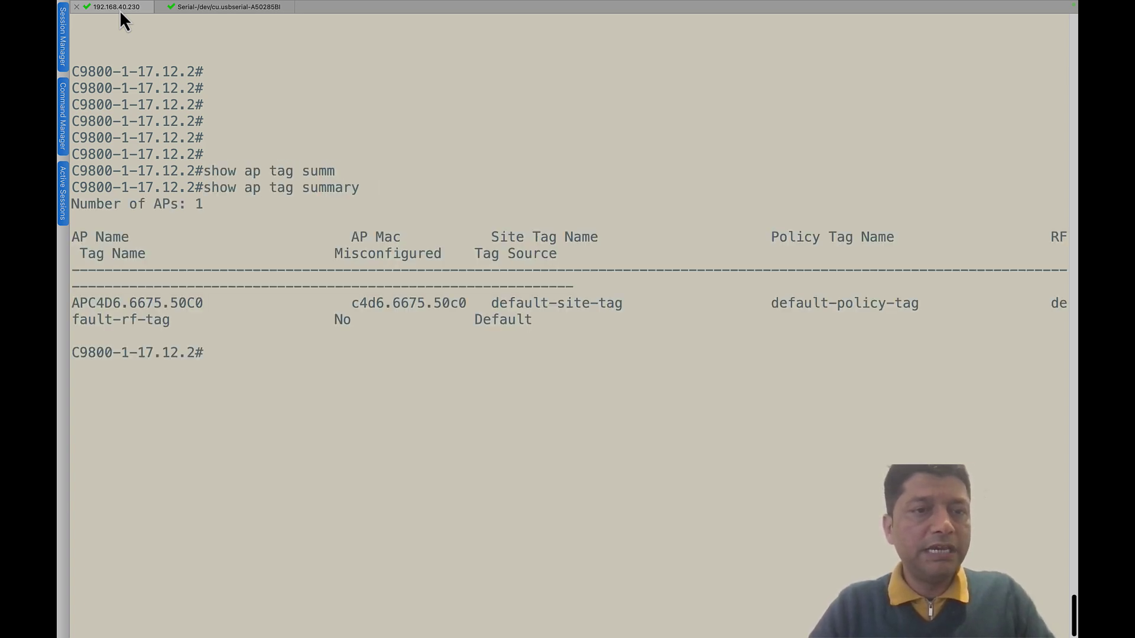
{"action": "key", "text": "Return"}
{"action": "key", "text": "Return"}
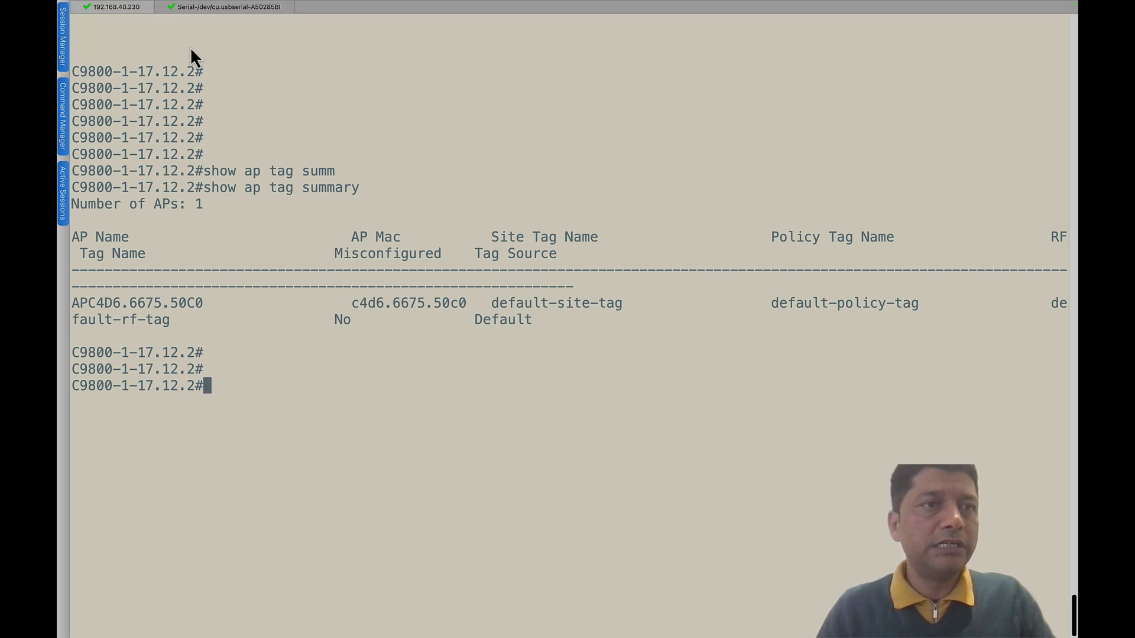
{"action": "left_click", "coordinate": [210, 7]}
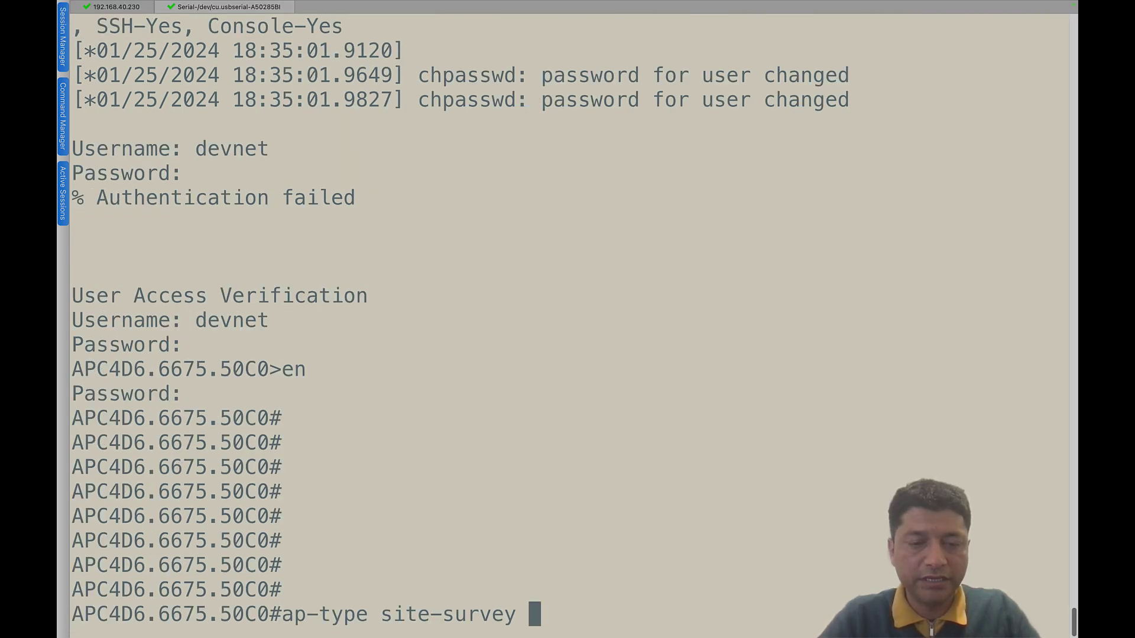
- Select the AP's IP 192.168.30.12 on the controller page, open Edit AP, then return to the AP console
{"action": "key", "text": "ctrl+Right"}
{"action": "key", "text": "ctrl+Right"}
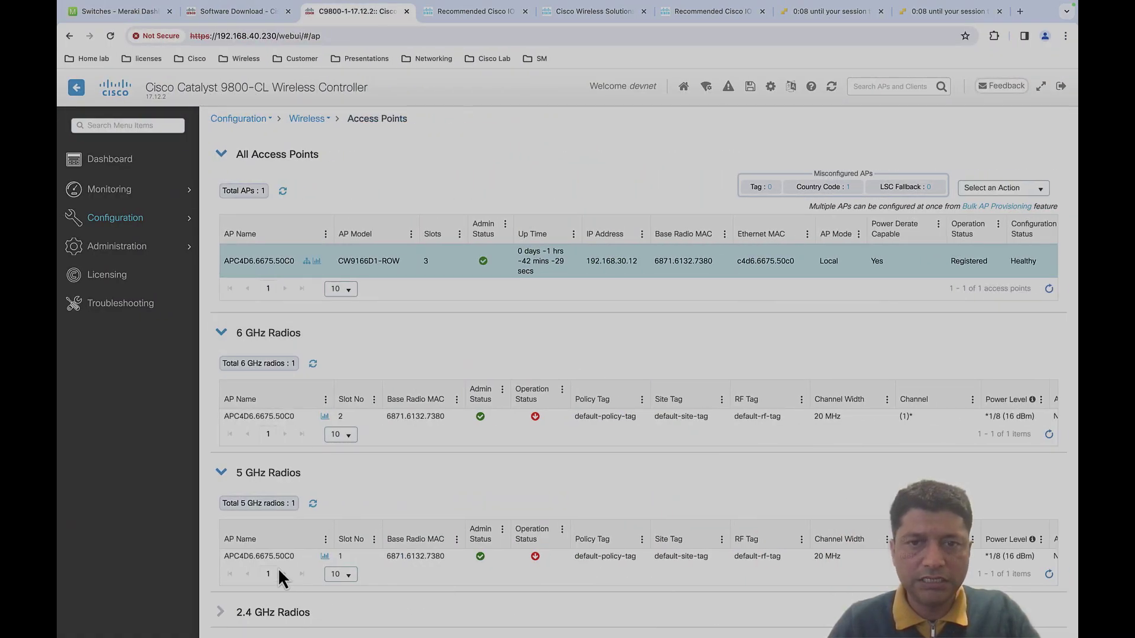
{"action": "left_click_drag", "start_coordinate": [639, 262], "coordinate": [593, 263]}
{"action": "left_click", "coordinate": [593, 266]}
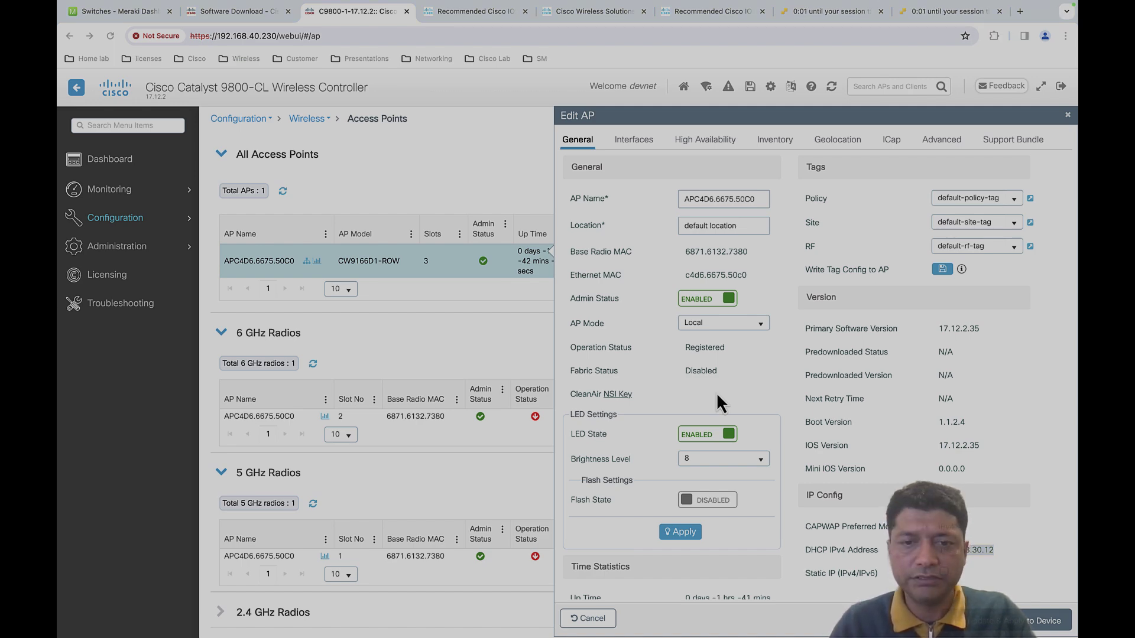
{"action": "key", "text": "ctrl+Left"}
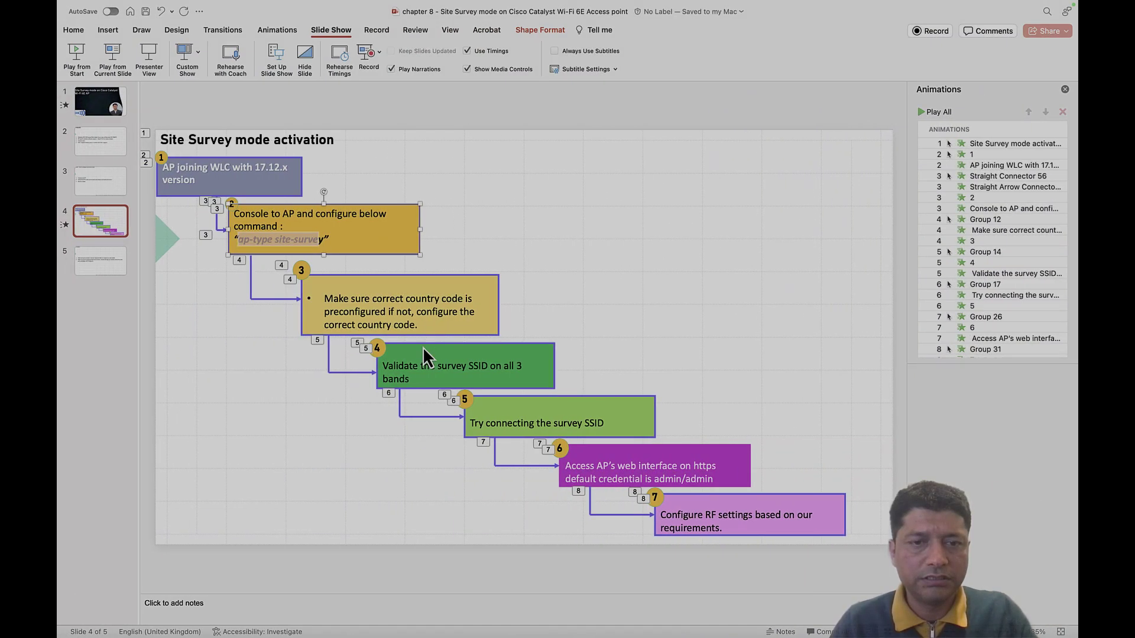
{"action": "key", "text": "ctrl+Left"}
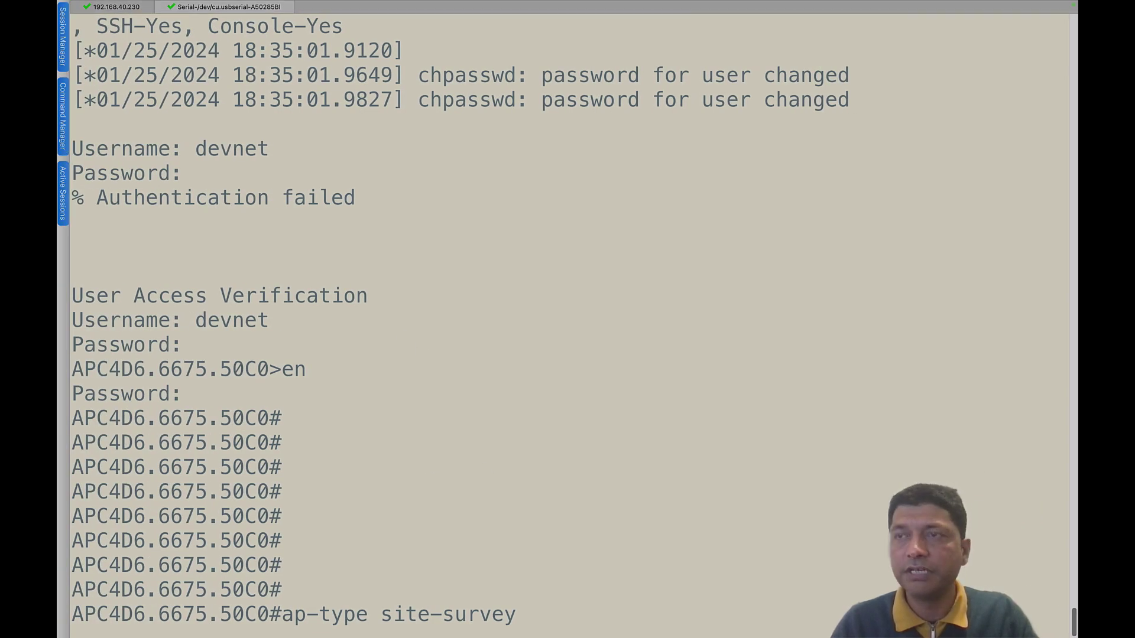
- Run ap-type site-survey on the AP console and confirm the factory reset with 'y'
{"action": "type", "text": "?"}
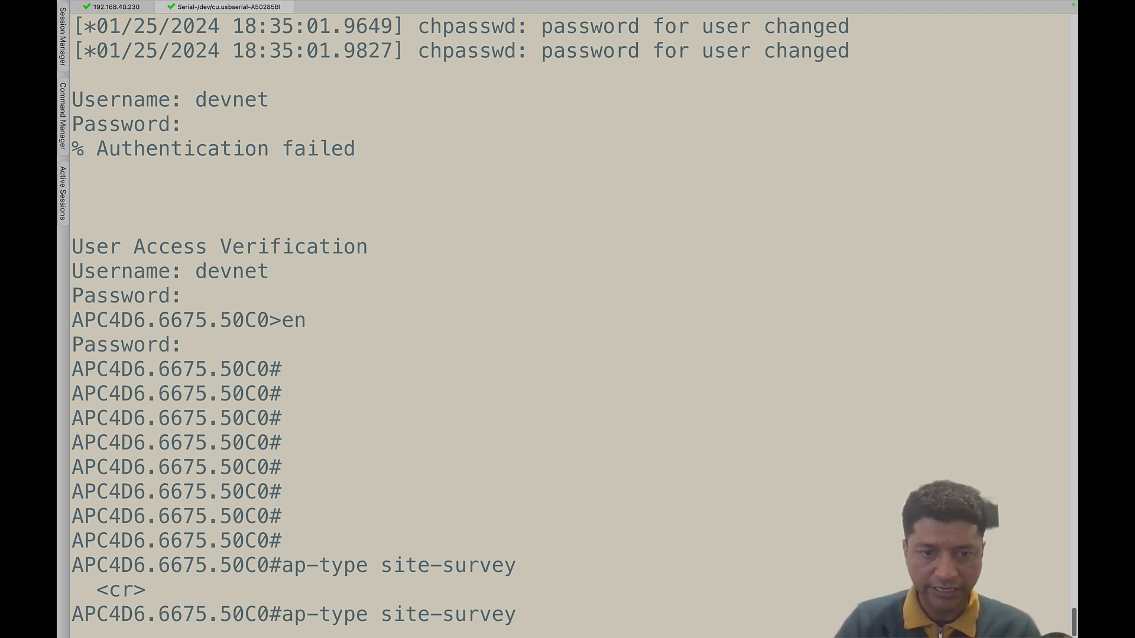
{"action": "left_click", "coordinate": [497, 450]}
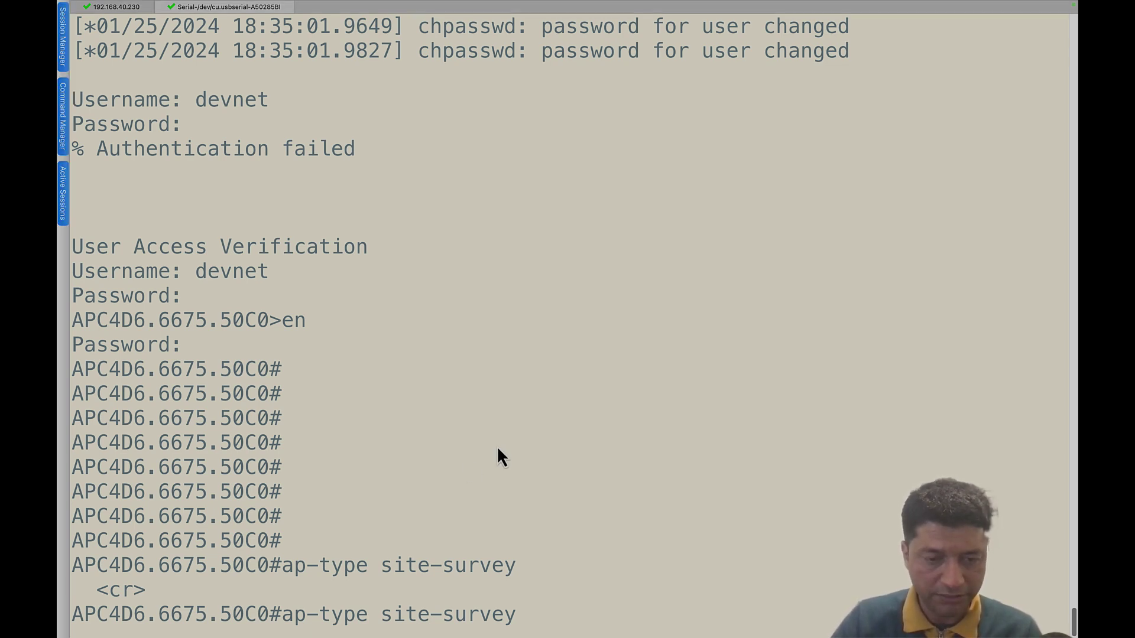
{"action": "key", "text": "Return"}
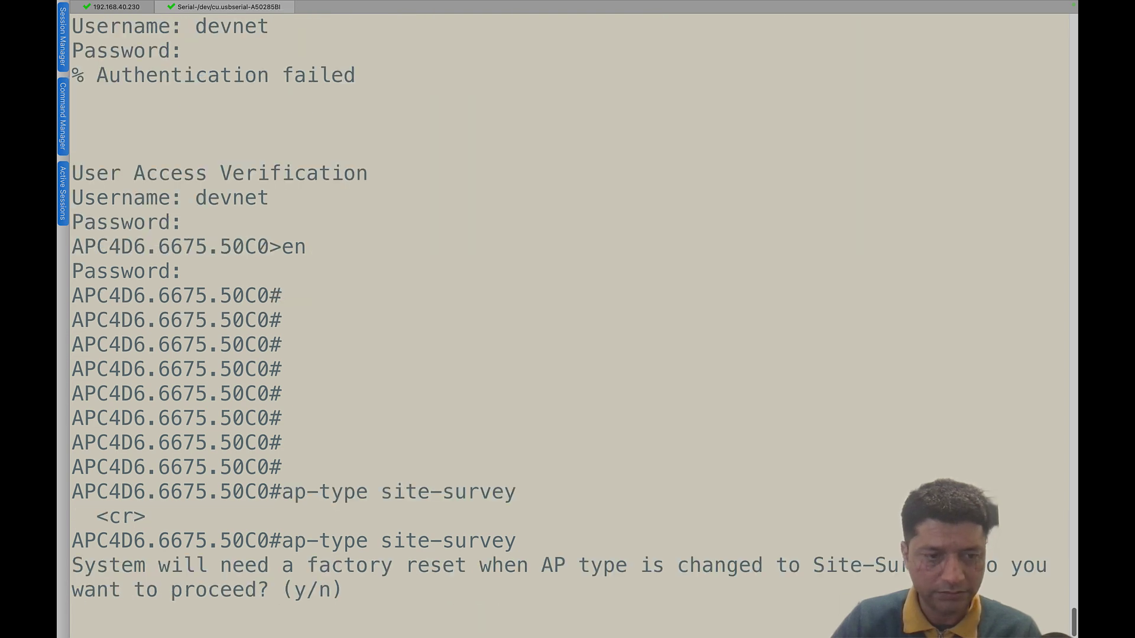
{"action": "type", "text": "y"}
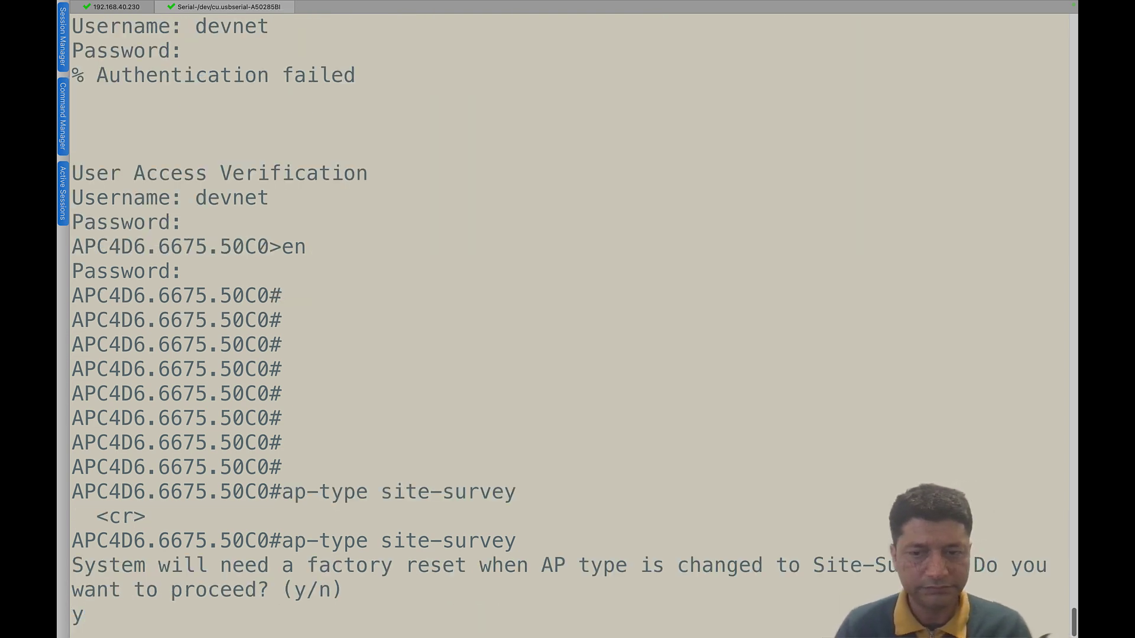
{"action": "key", "text": "Return"}
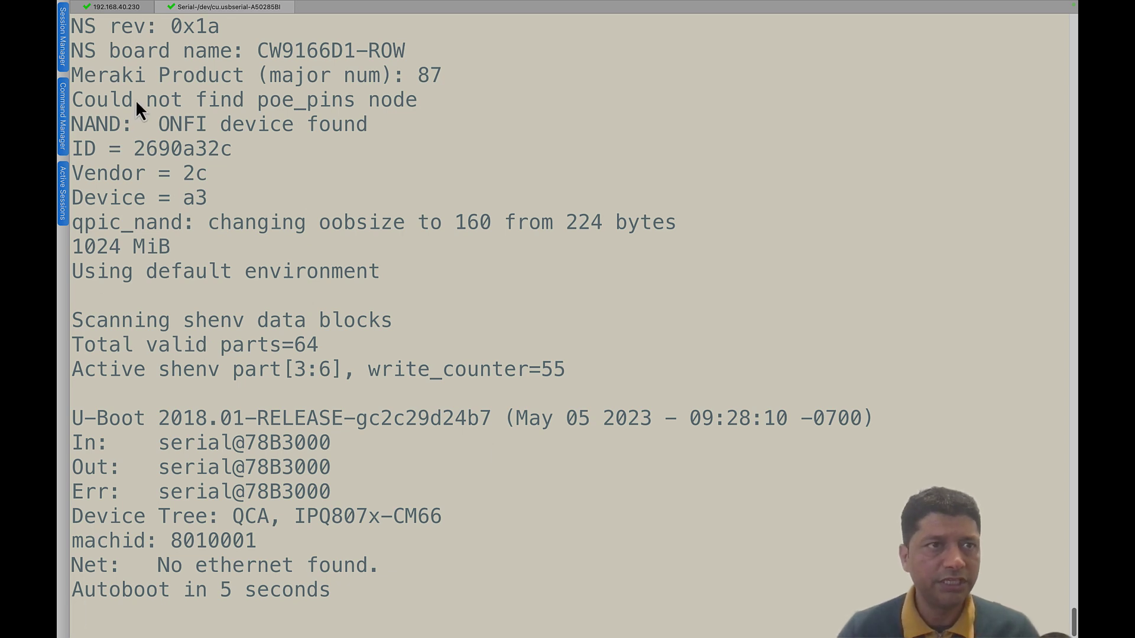
- Rerun 'show ap tag summary' on the controller several times, then go back to the booting AP's serial console
{"action": "left_click", "coordinate": [111, 7]}
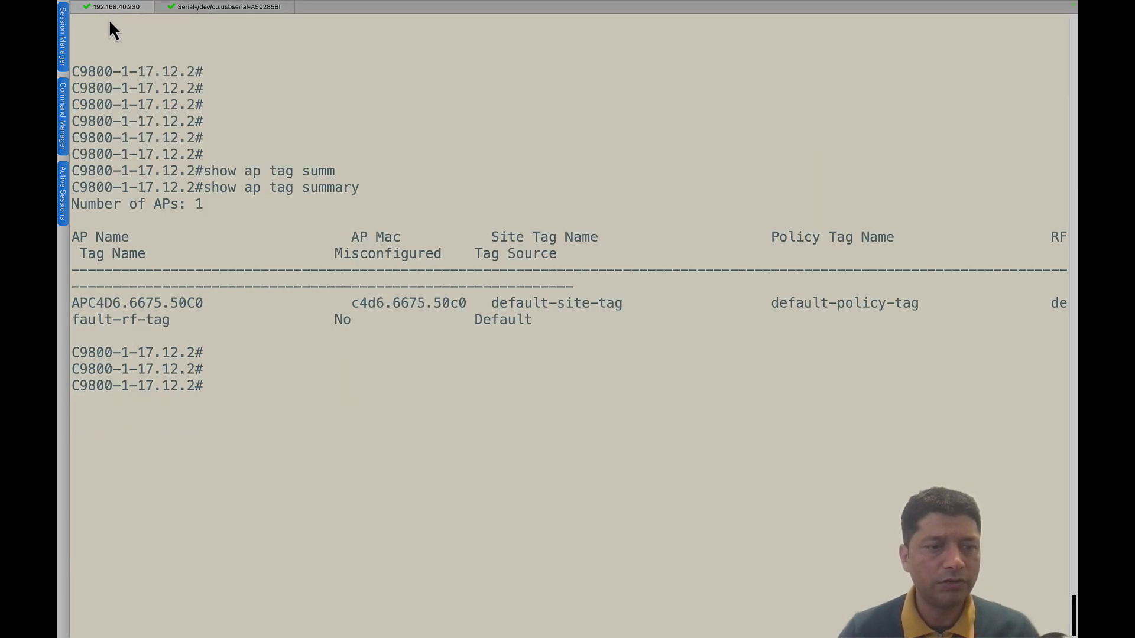
{"action": "key", "text": "Up"}
{"action": "key", "text": "Return"}
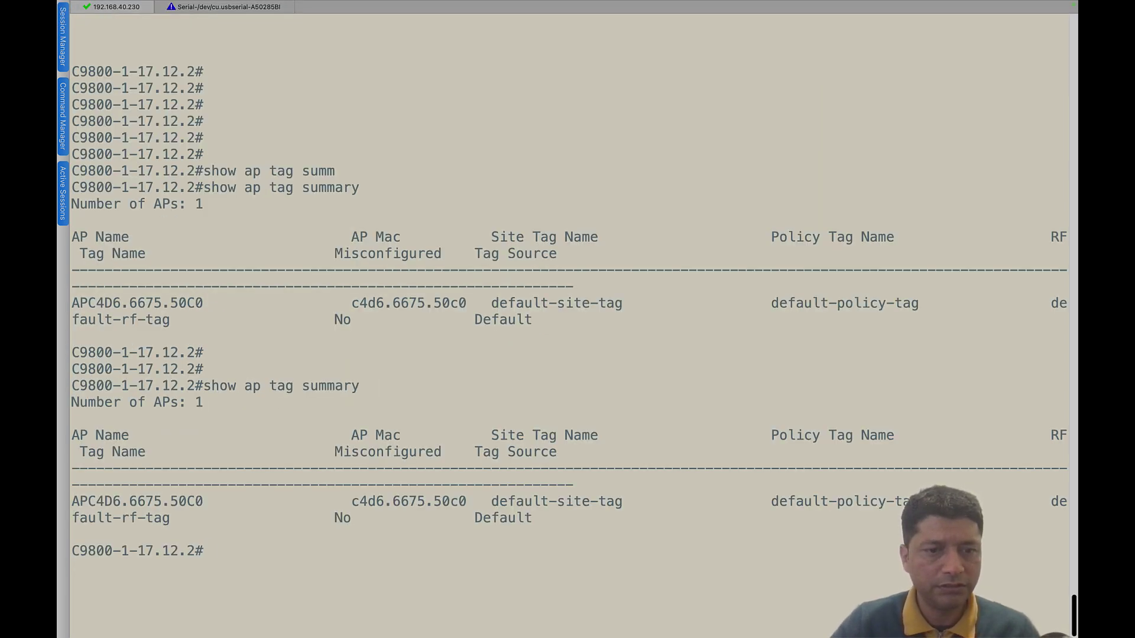
{"action": "key", "text": "Up"}
{"action": "key", "text": "Return"}
{"action": "key", "text": "Up"}
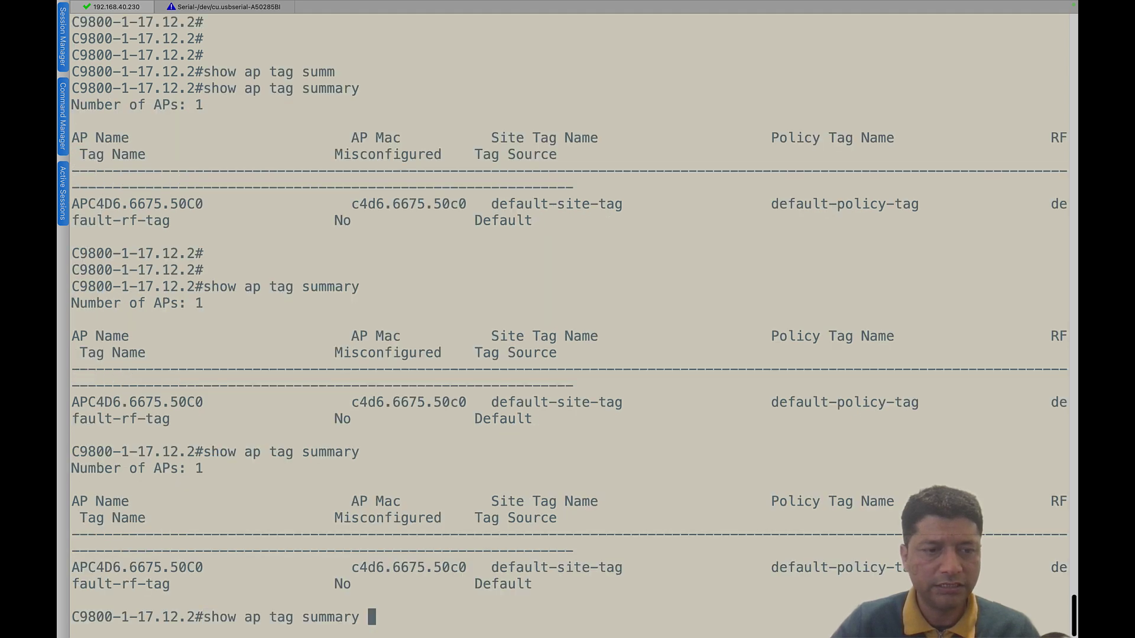
{"action": "key", "text": "Return"}
{"action": "key", "text": "Up"}
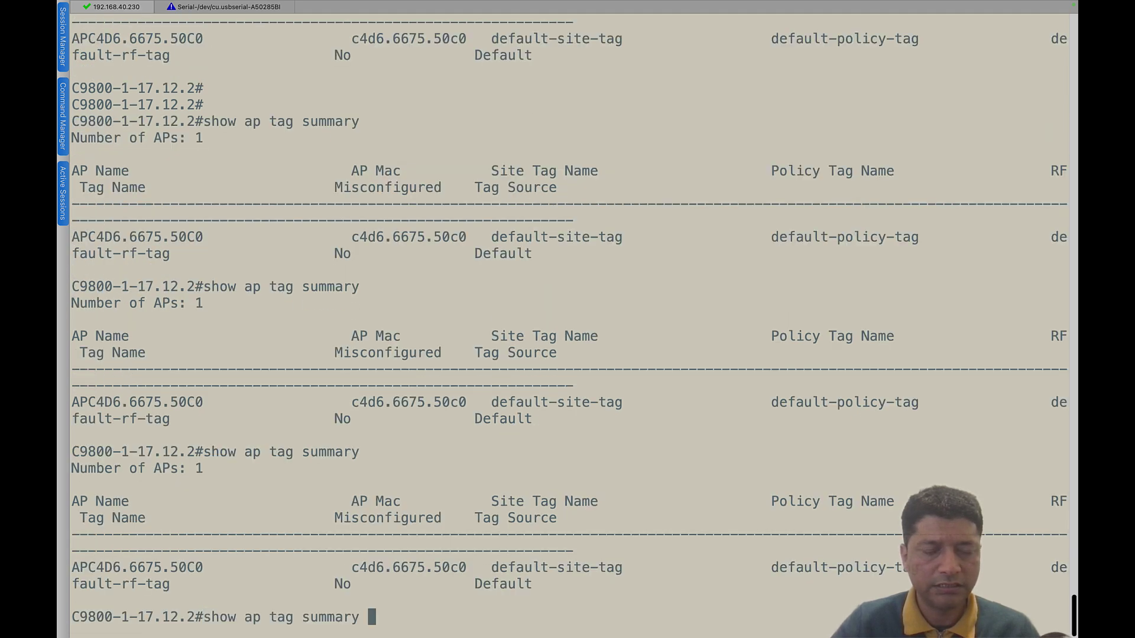
{"action": "key", "text": "Down"}
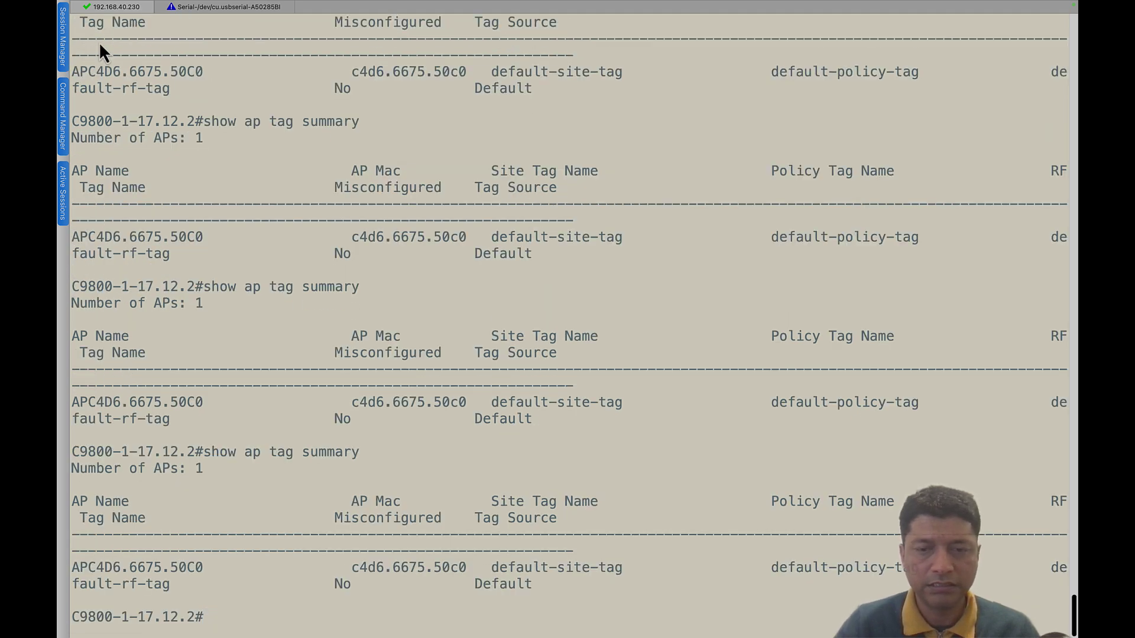
{"action": "left_click", "coordinate": [241, 8]}
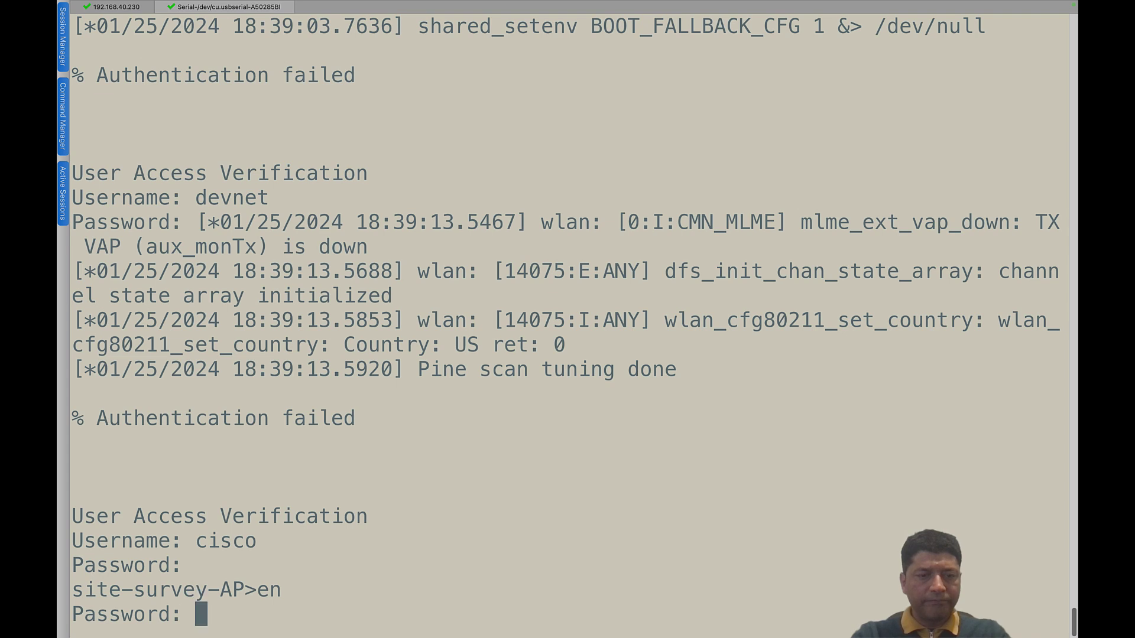
- Enter privileged mode with the enable password and run 'show ip inter brief', finding wired0 at 192.168.30.12
{"action": "key", "text": "Return"}
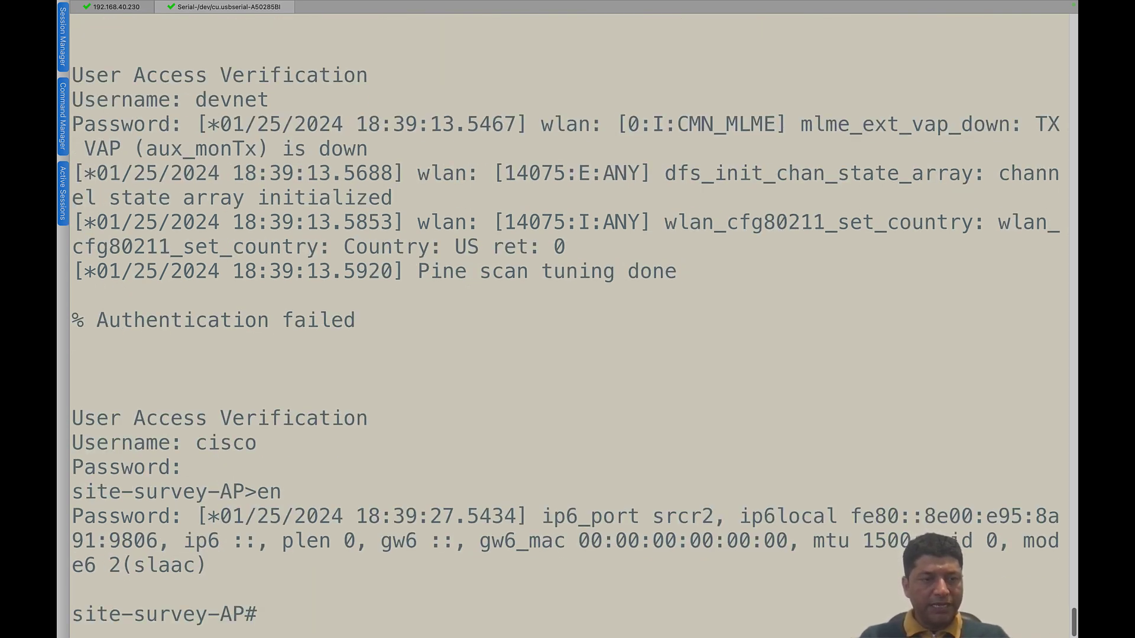
{"action": "key", "text": "Return"}
{"action": "key", "text": "Return"}
{"action": "key", "text": "Return"}
{"action": "key", "text": "Return"}
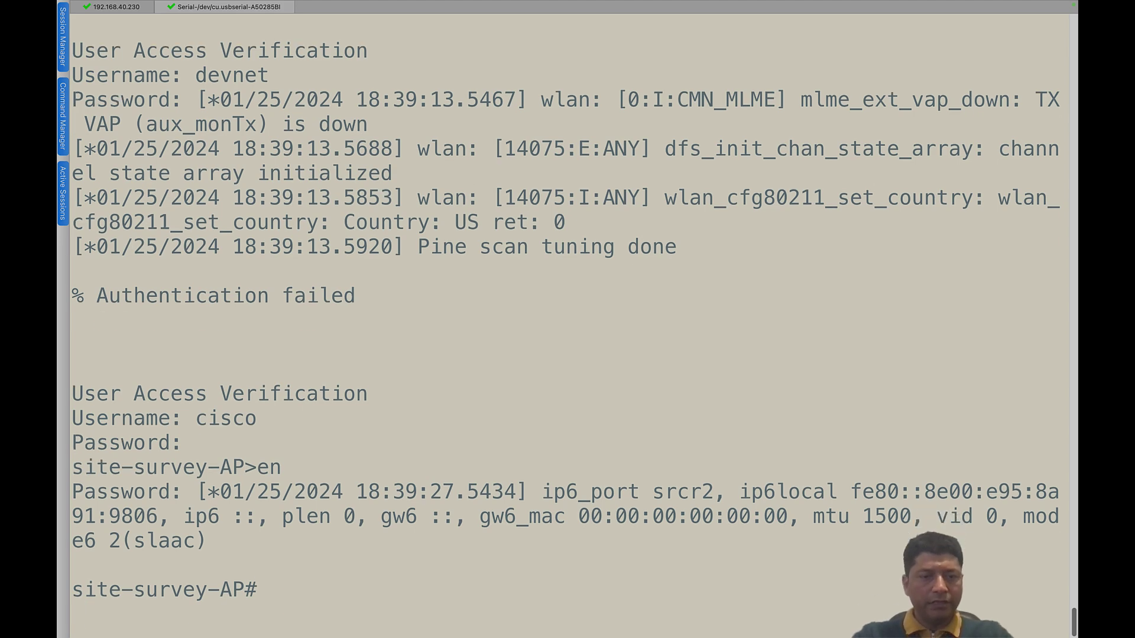
{"action": "type", "text": "show ip inter brief"}
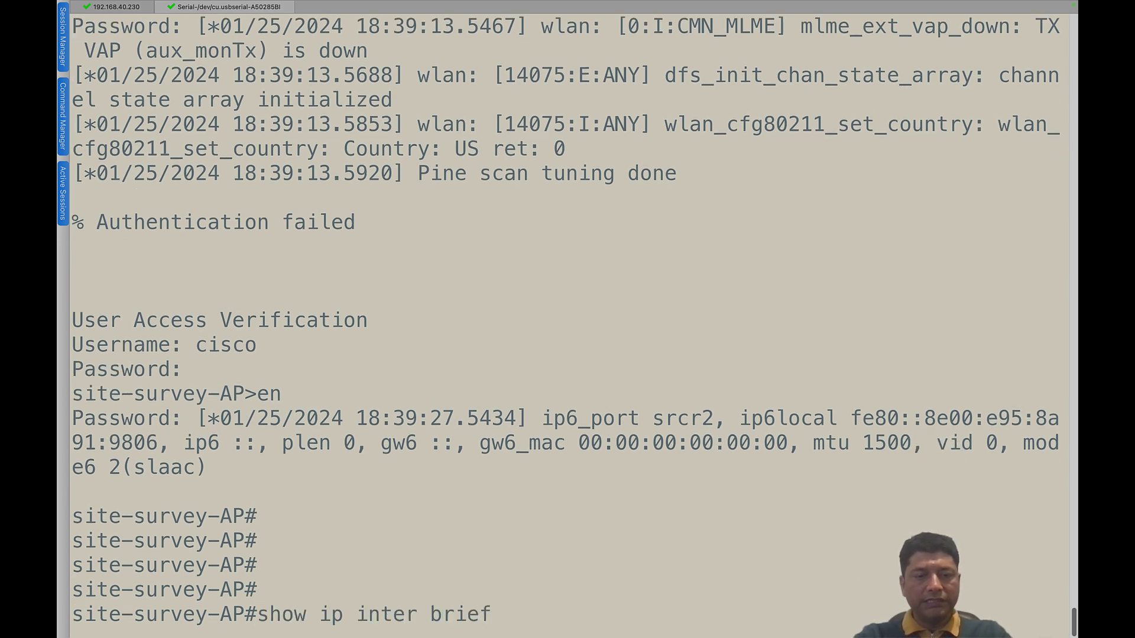
{"action": "key", "text": "Return"}
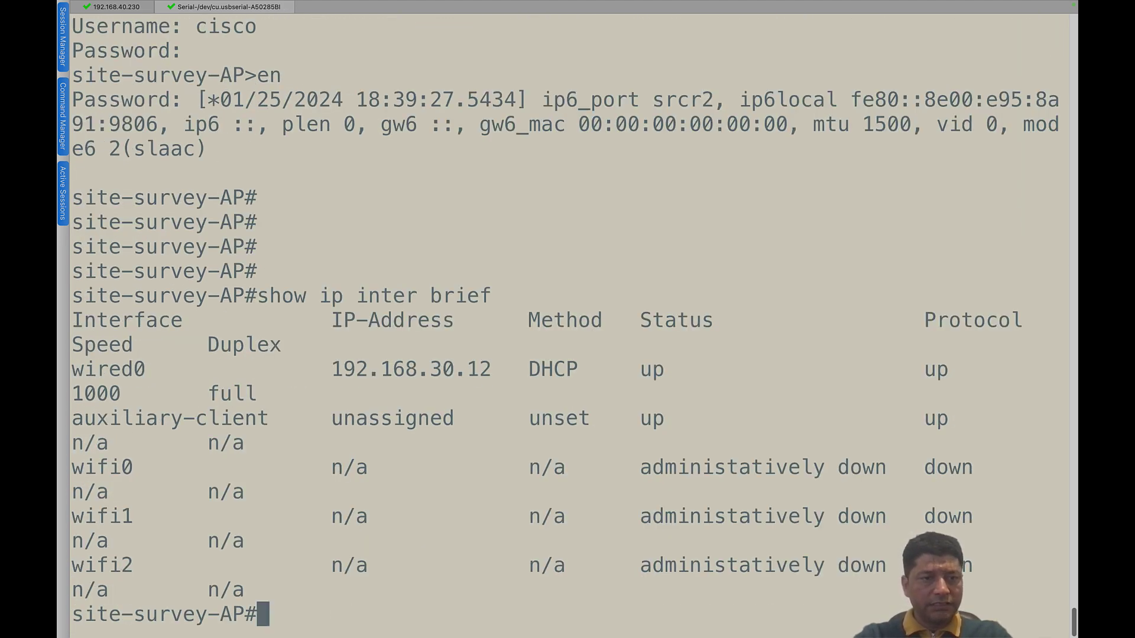
{"action": "key", "text": "Return"}
{"action": "key", "text": "Return"}
{"action": "mouse_move", "coordinate": [330, 320]}
{"action": "left_mouse_down"}
{"action": "mouse_move", "coordinate": [503, 317]}
{"action": "mouse_move", "coordinate": [332, 320]}
{"action": "left_mouse_up"}
{"action": "left_click", "coordinate": [503, 318]}
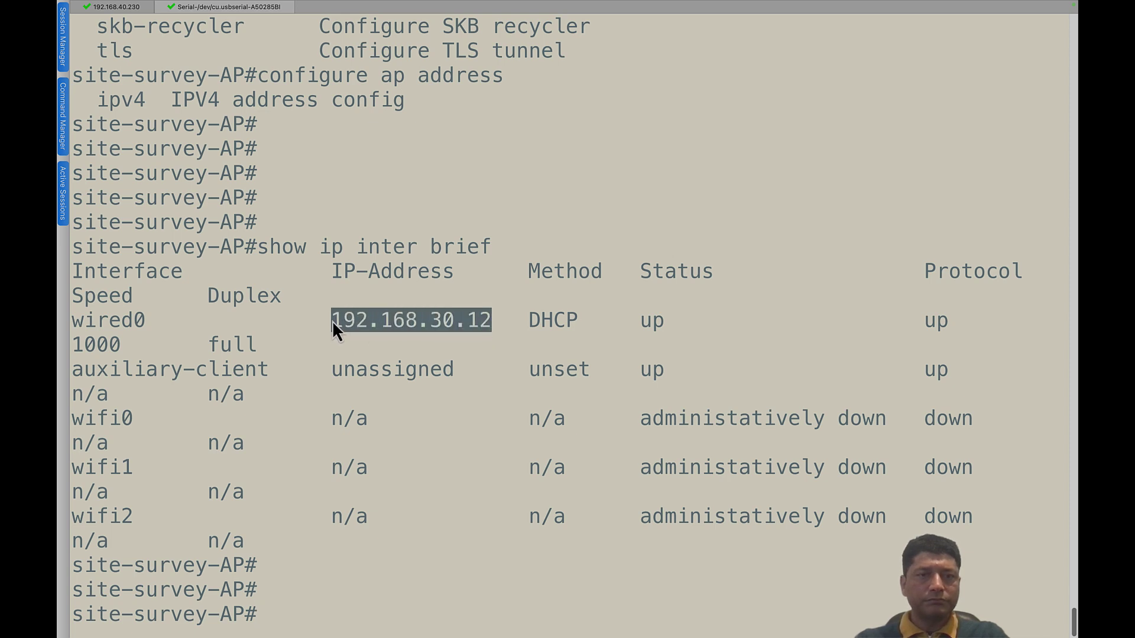
{"action": "left_click", "coordinate": [357, 331]}
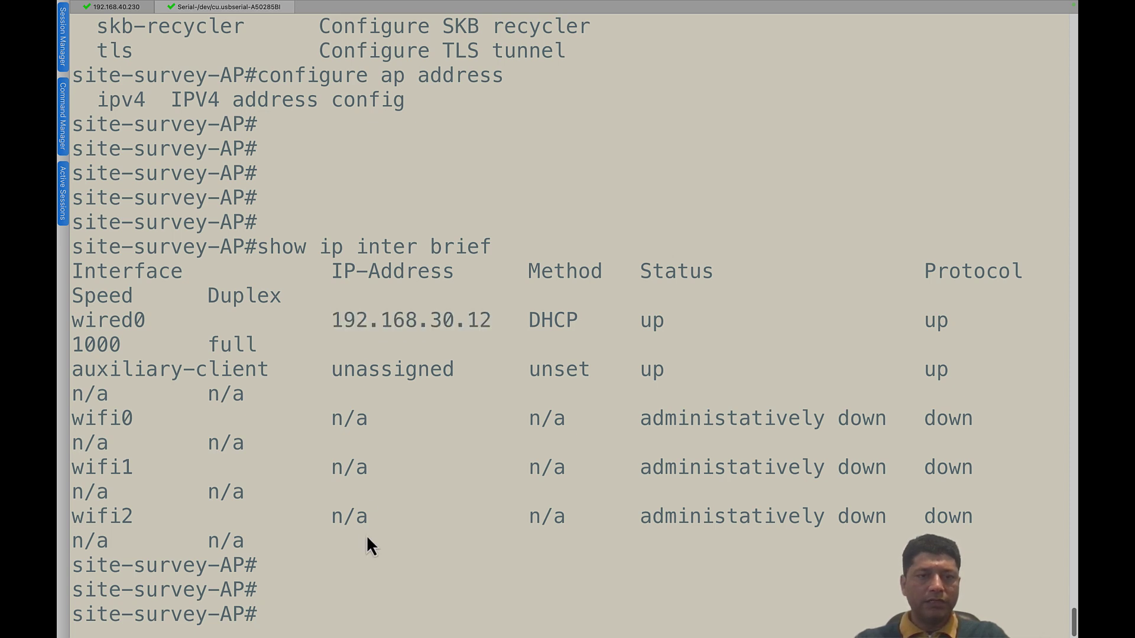
{"action": "key", "text": "Return"}
{"action": "key", "text": "Return"}
{"action": "key", "text": "Return"}
{"action": "key", "text": "Return"}
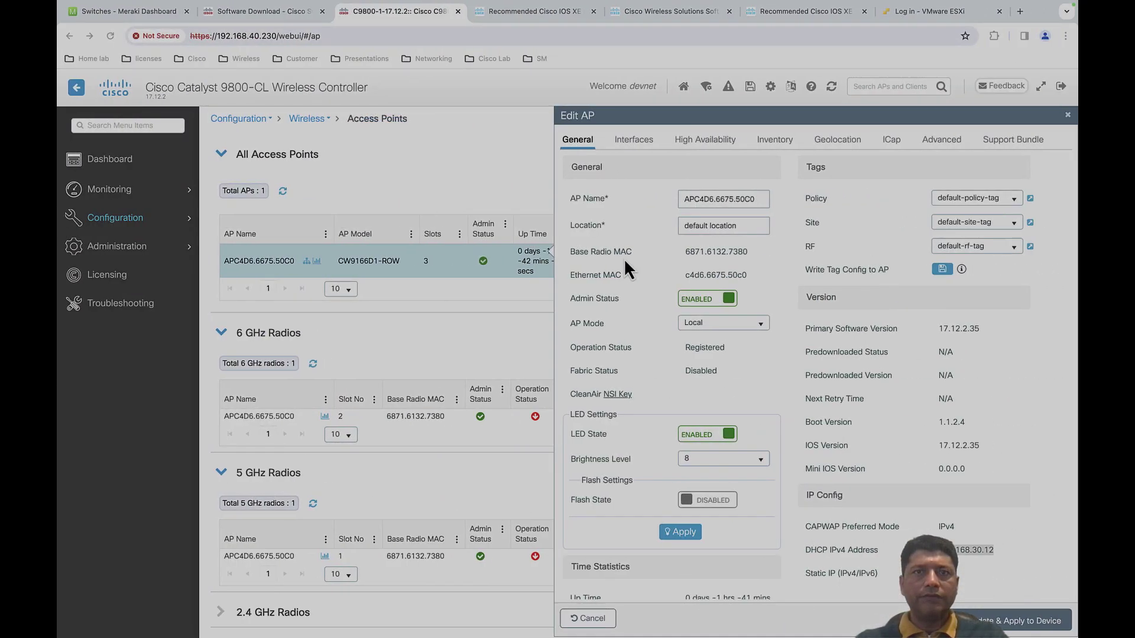
{"action": "left_click", "coordinate": [1018, 11]}
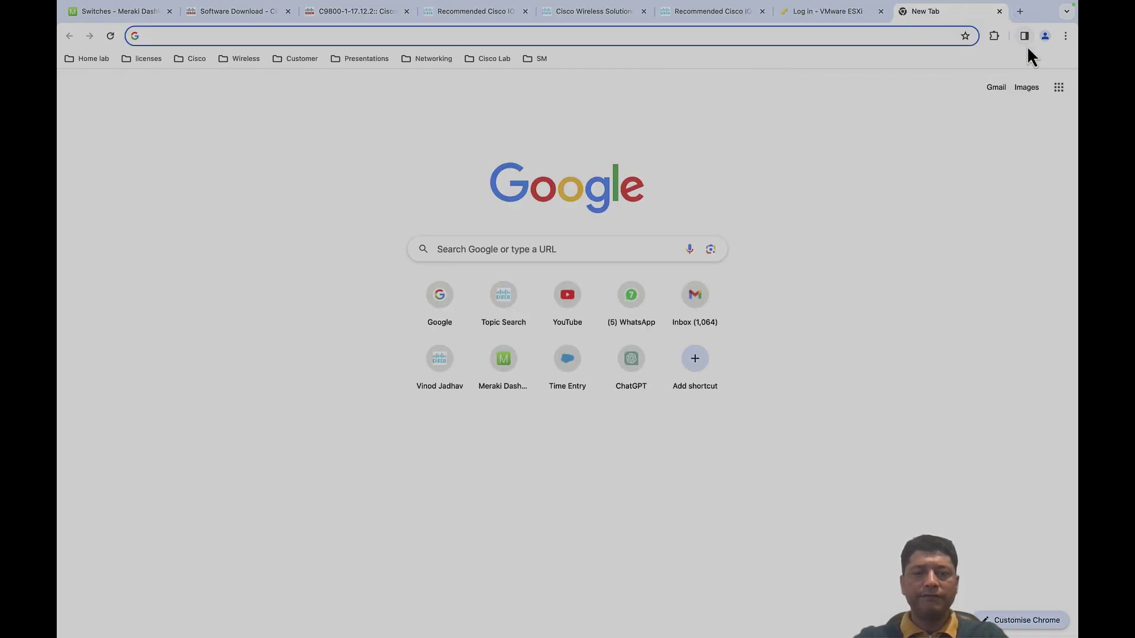
{"action": "type", "text": "https://"}
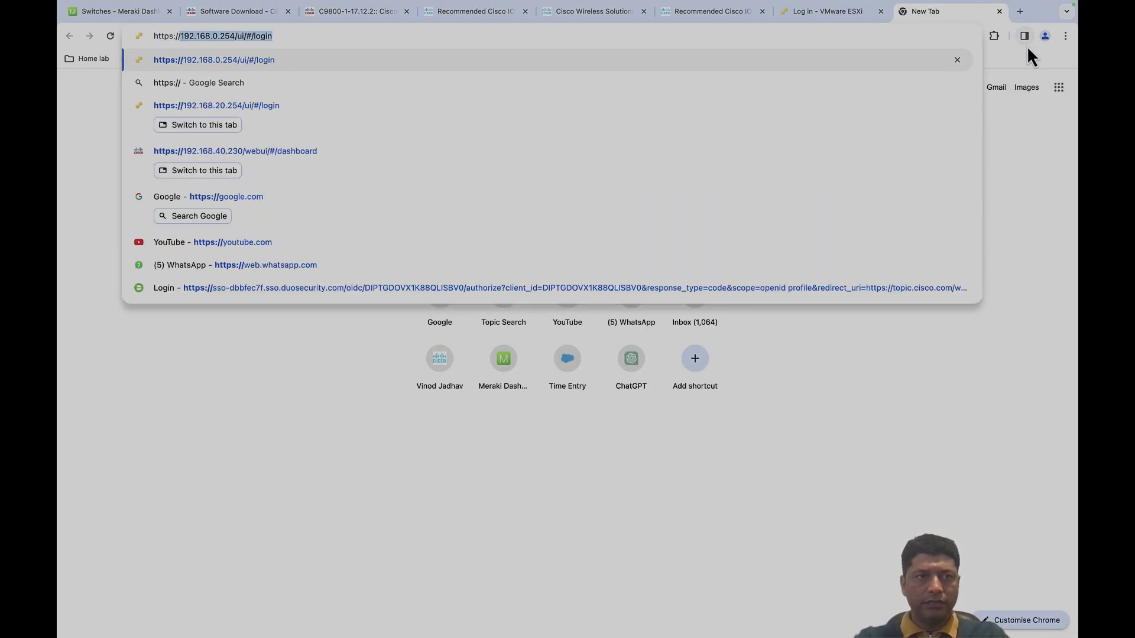
{"action": "type", "text": "192.168.30.12"}
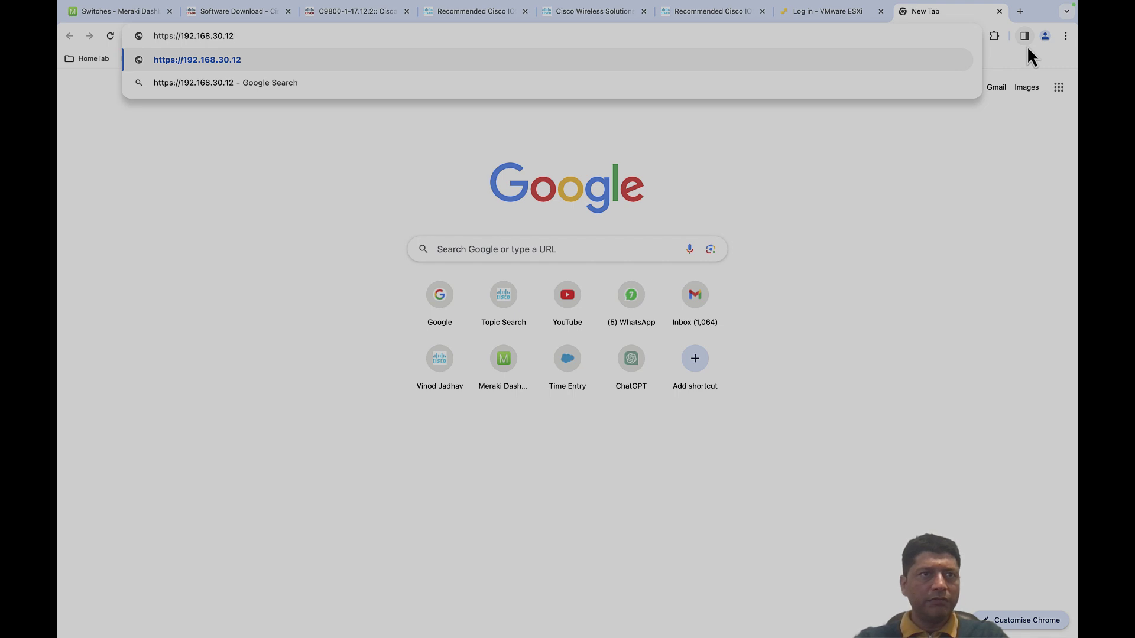
{"action": "key", "text": "Return"}
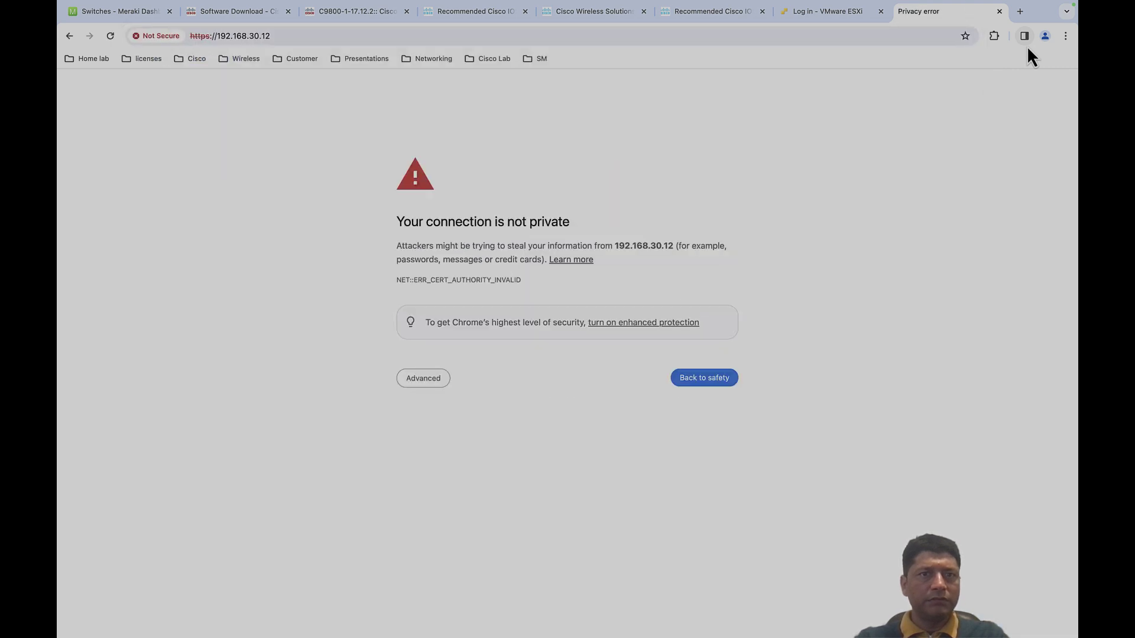
{"action": "left_click", "coordinate": [423, 381]}
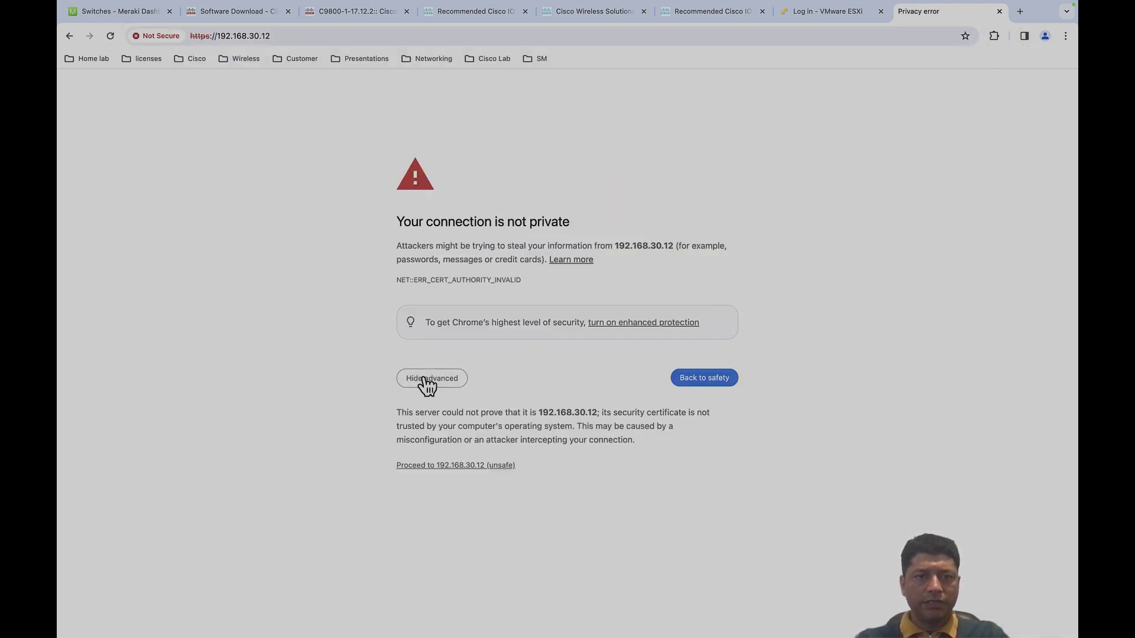
{"action": "left_click", "coordinate": [463, 466]}
{"action": "left_click", "coordinate": [565, 284]}
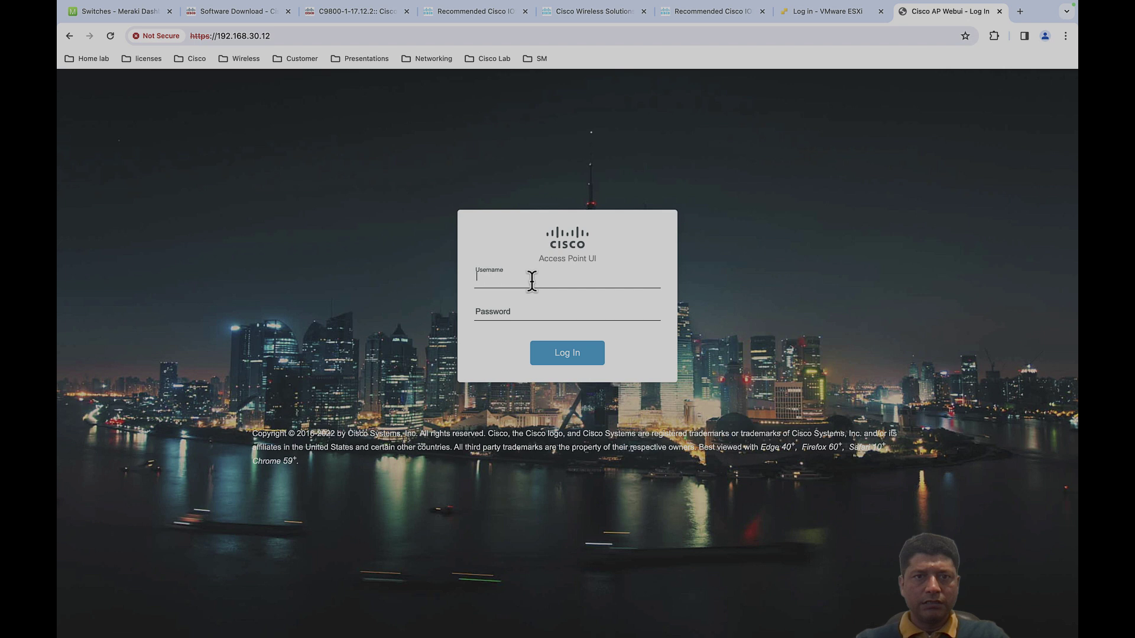
{"action": "key", "text": "Return"}
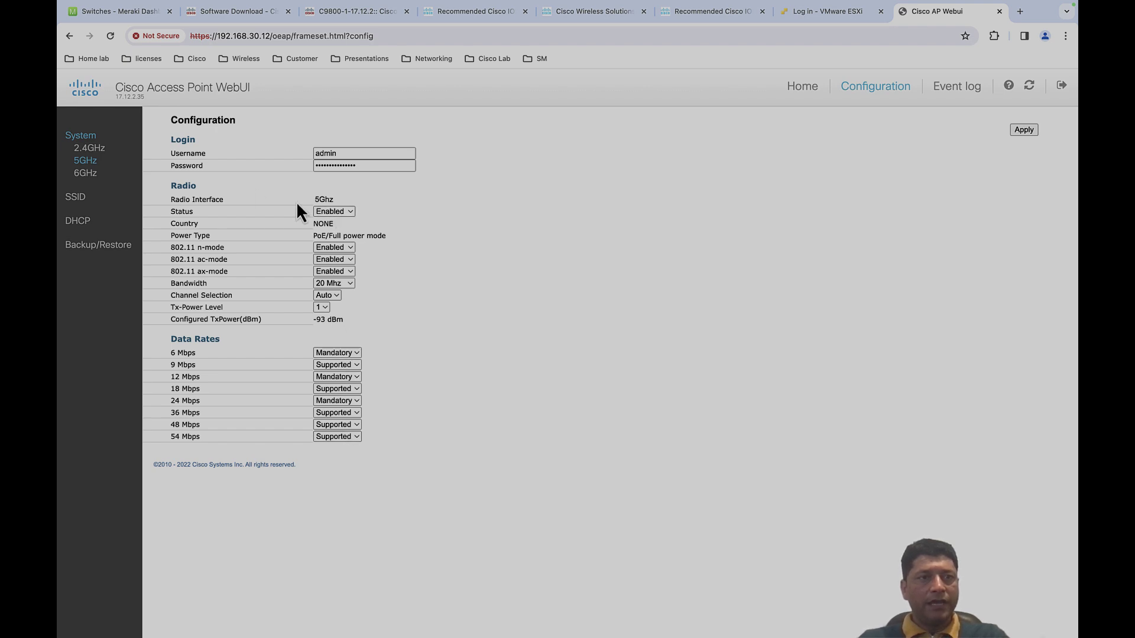
- Inspect the 2.4 GHz and 5 GHz radio pages, both showing Country NONE
{"action": "left_click", "coordinate": [94, 148]}
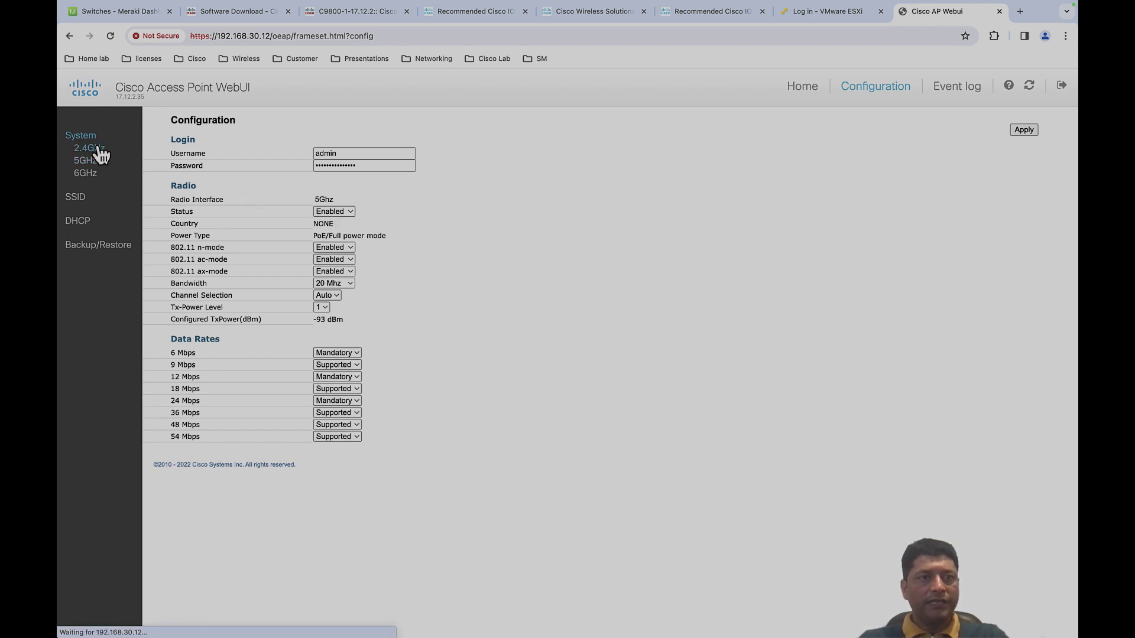
{"action": "double_click", "coordinate": [320, 223]}
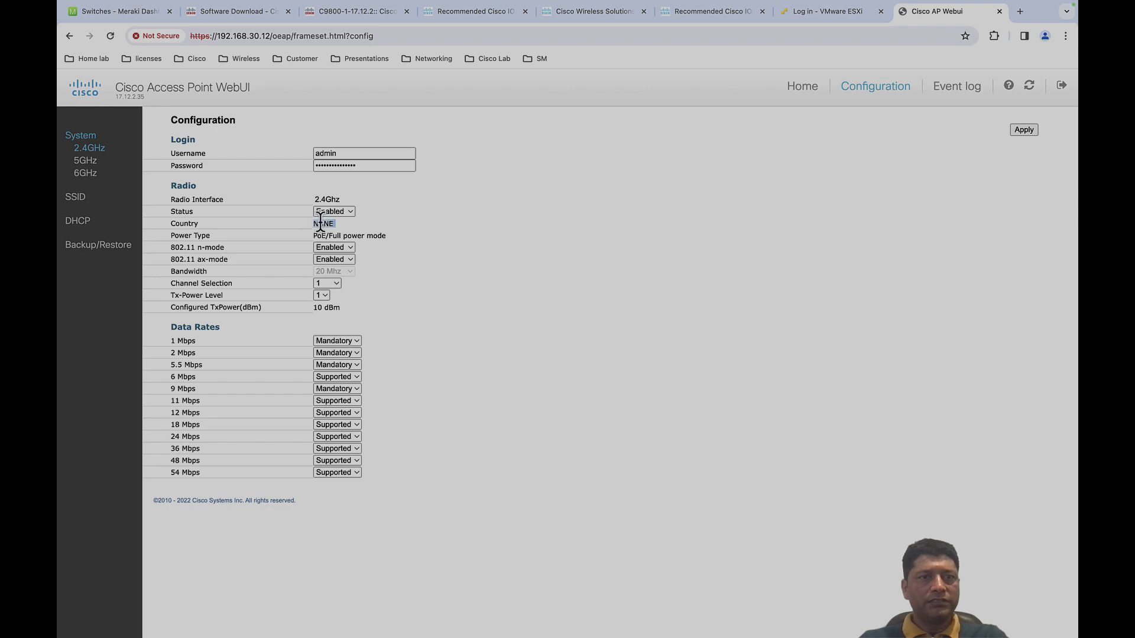
{"action": "left_click", "coordinate": [89, 162]}
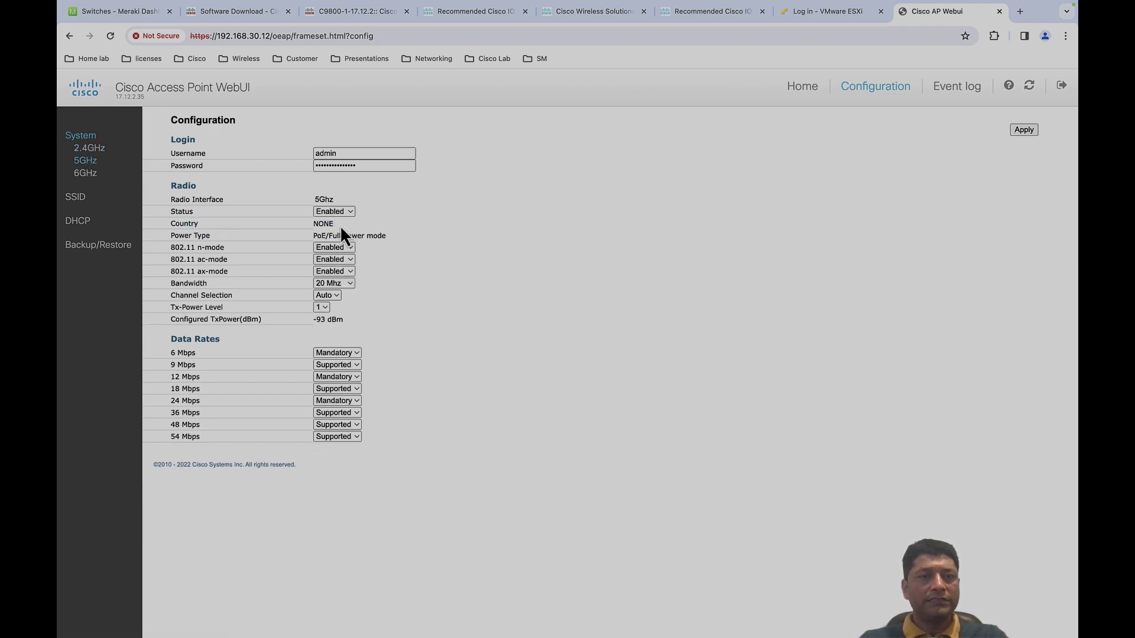
{"action": "double_click", "coordinate": [322, 224]}
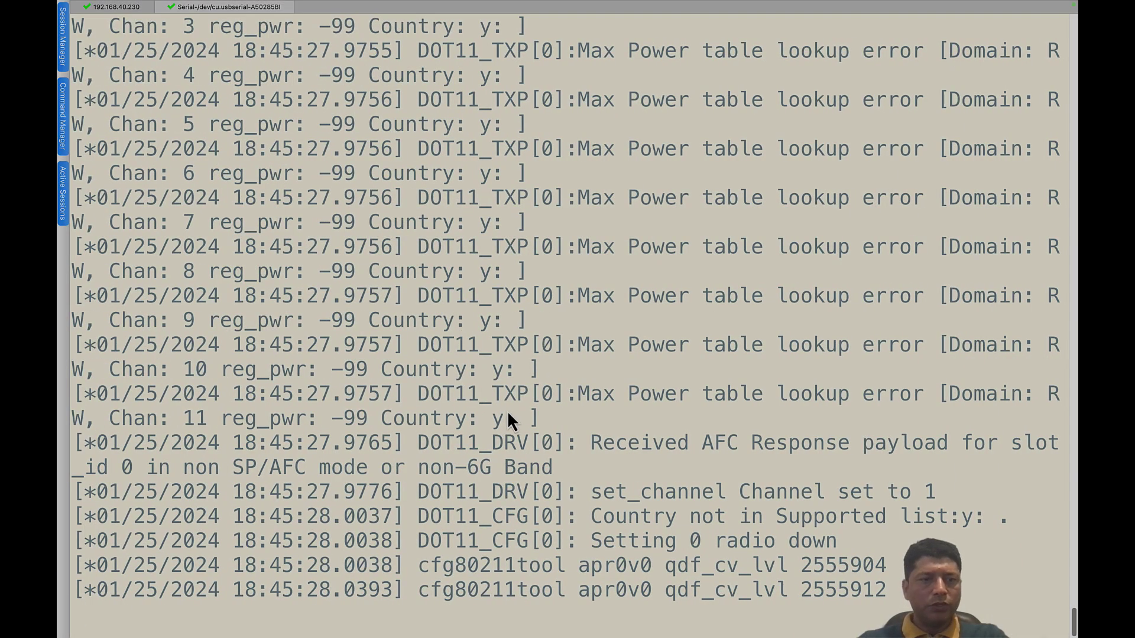
- Set the AP's country code to GB with 'configure ap country-code GB'
{"action": "key", "text": "Return"}
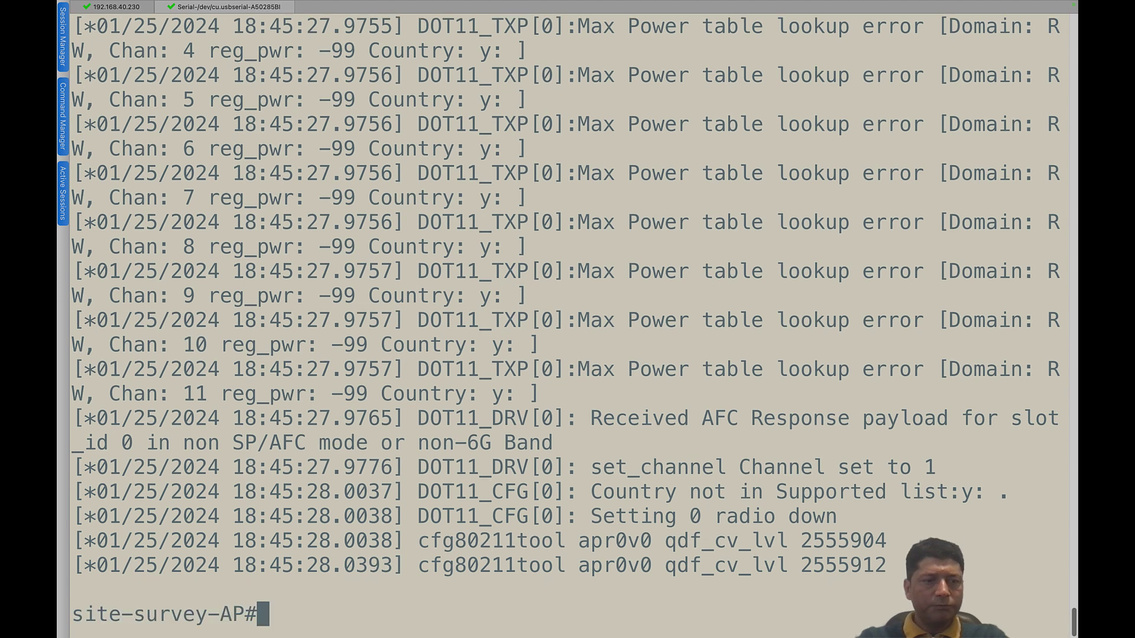
{"action": "key", "text": "Return"}
{"action": "key", "text": "Return"}
{"action": "key", "text": "Return"}
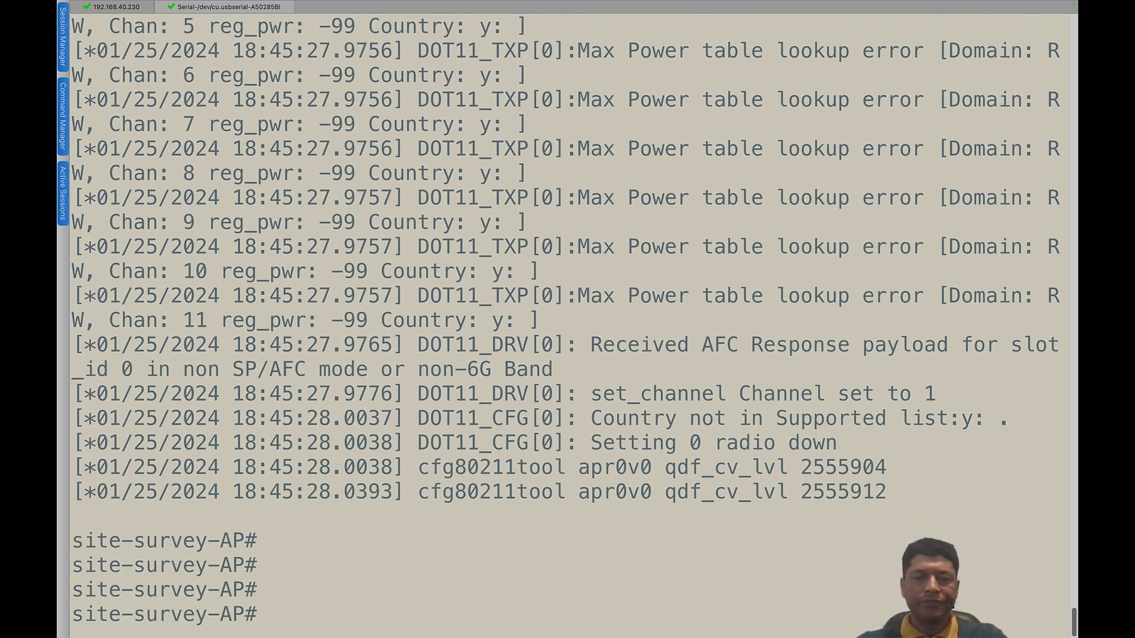
{"action": "type", "text": "configure"}
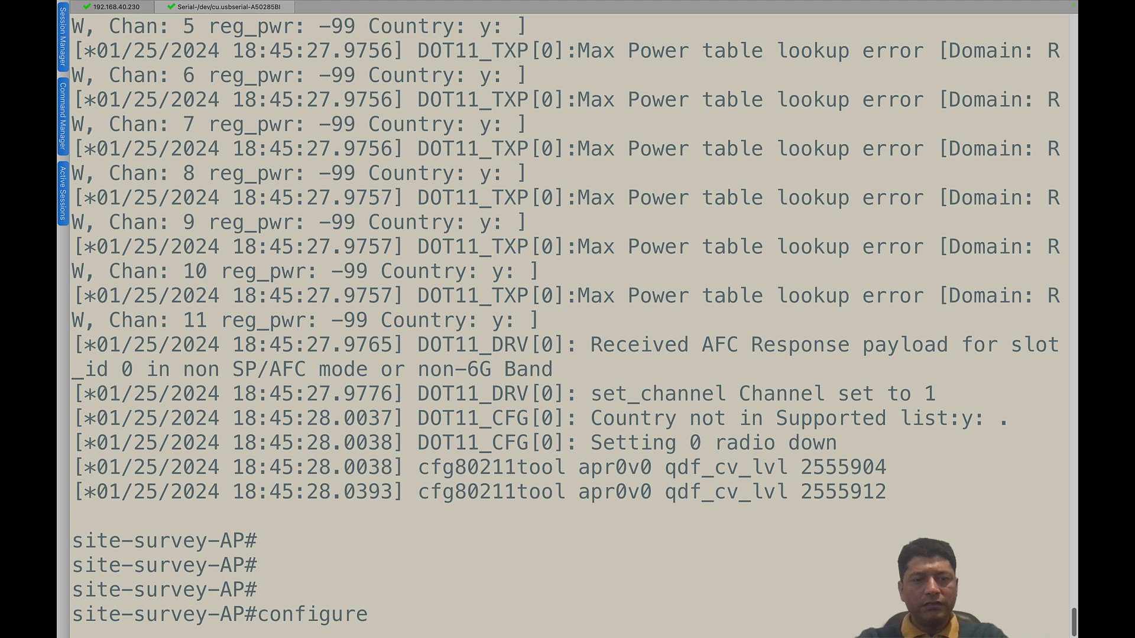
{"action": "type", "text": " ap ?"}
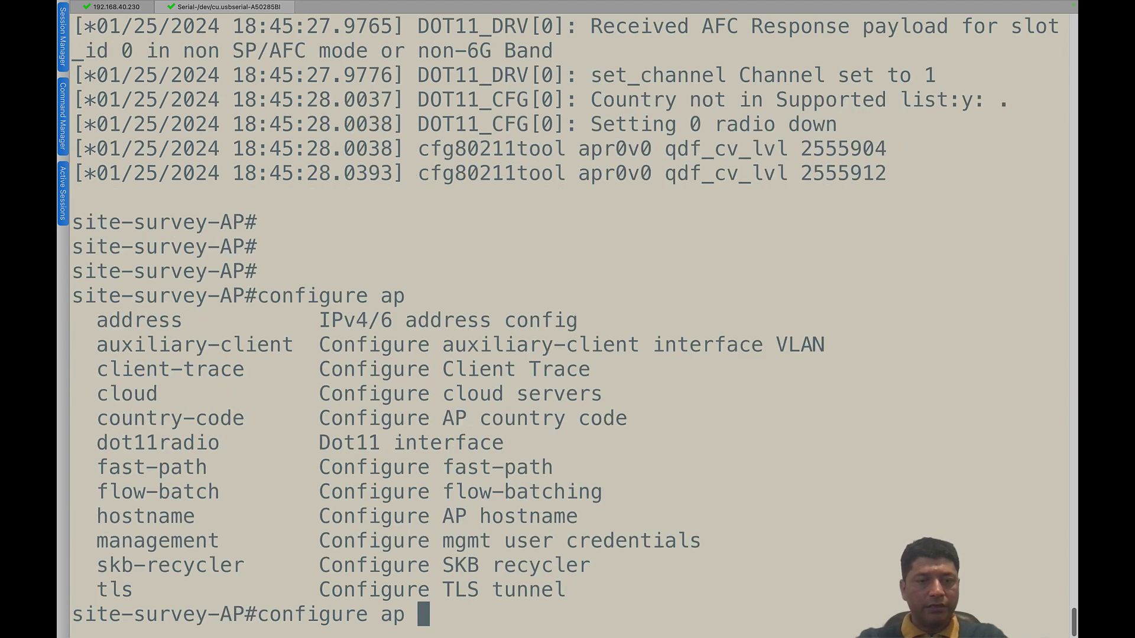
{"action": "type", "text": "cou"}
{"action": "key", "text": "Tab"}
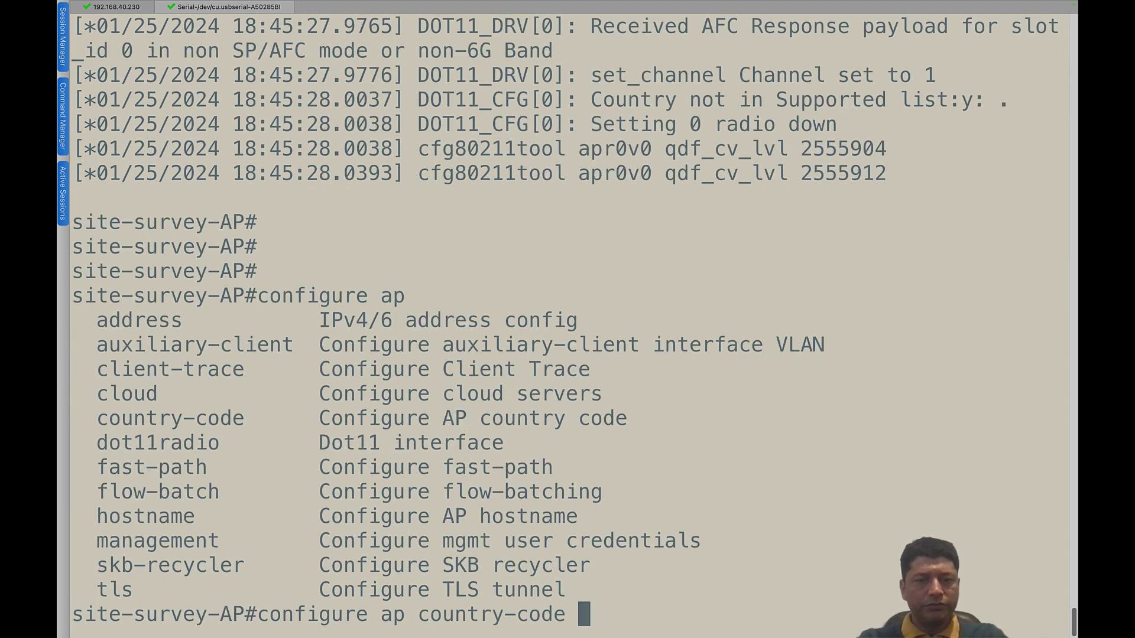
{"action": "type", "text": "?"}
{"action": "type", "text": "GB"}
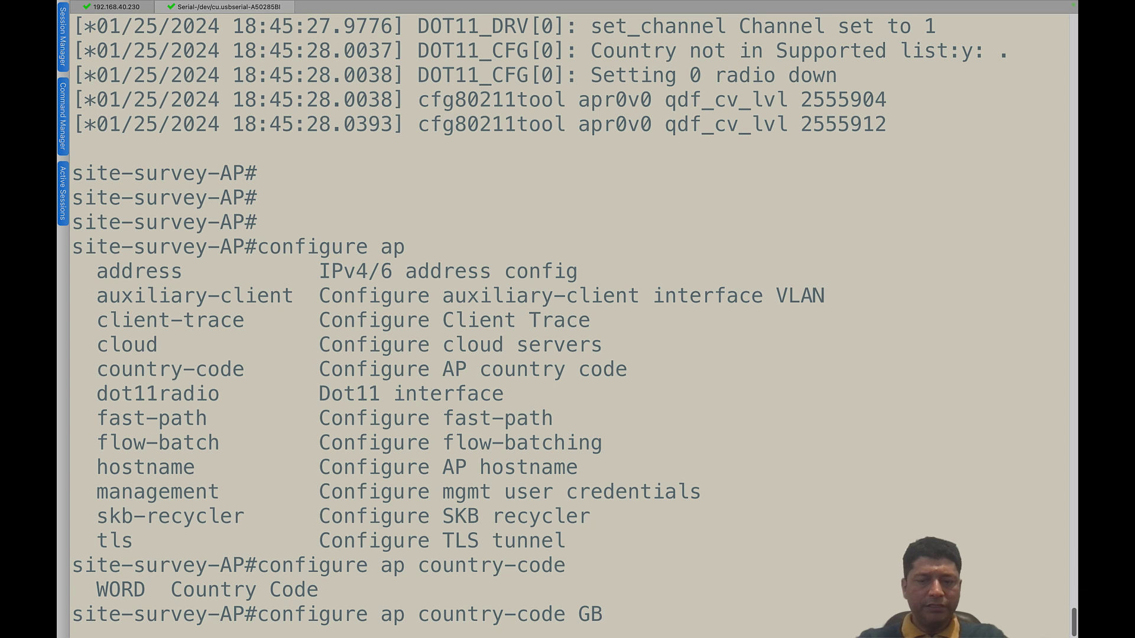
{"action": "type", "text": " ?"}
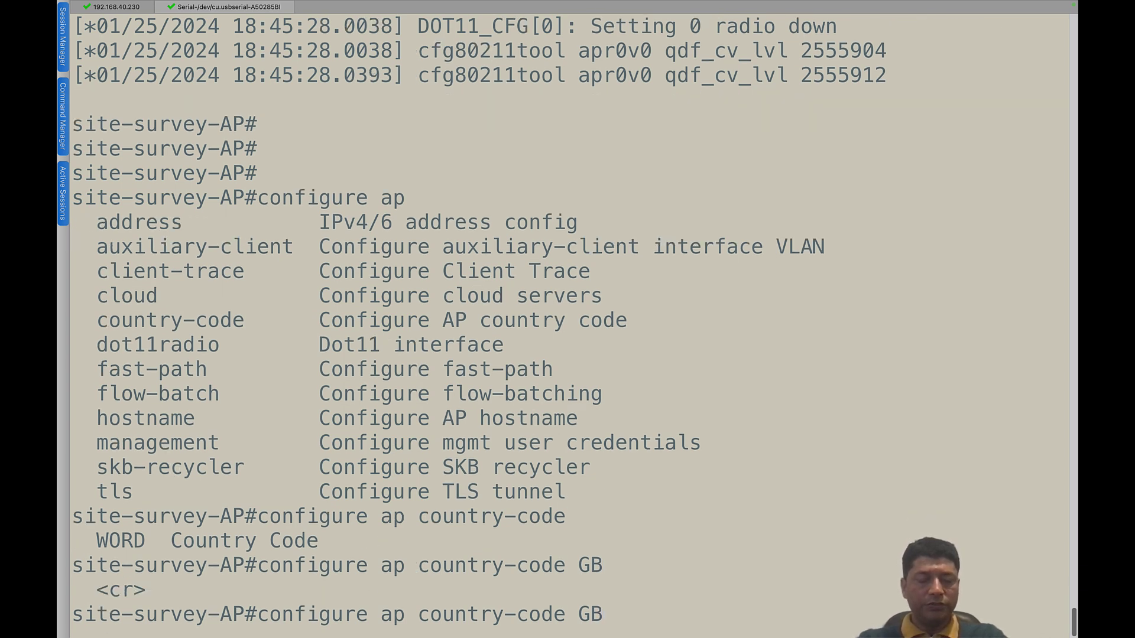
{"action": "key", "text": "Return"}
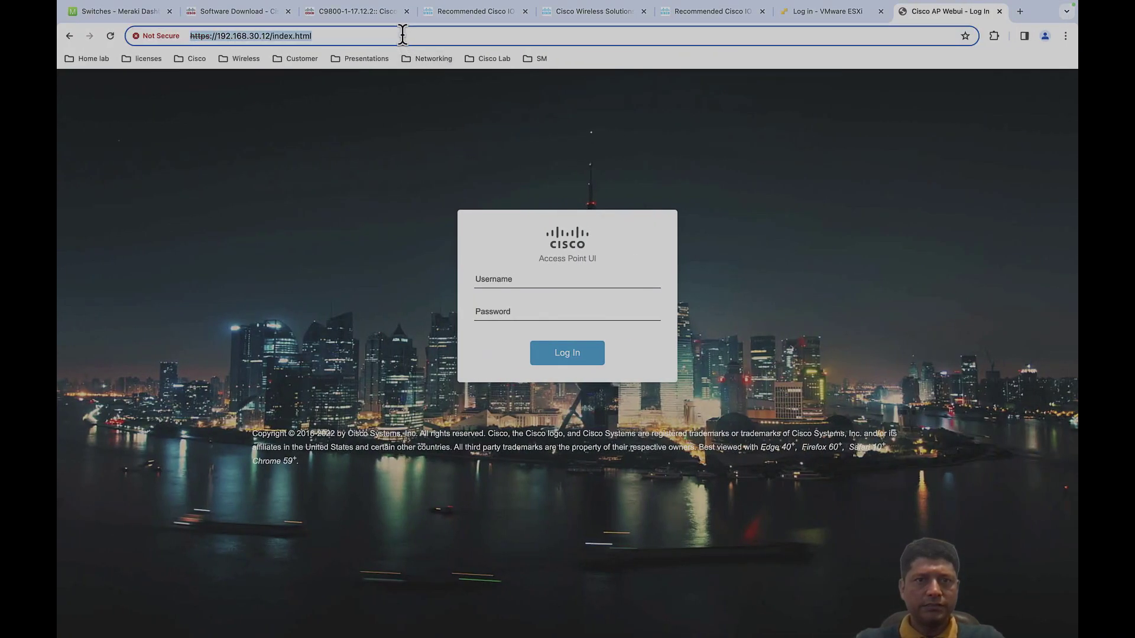
- Sign in with the administrator credentials, accept the security alert, and open the 2.4 GHz radio settings
{"action": "left_click", "coordinate": [517, 283]}
{"action": "type", "text": "admin"}
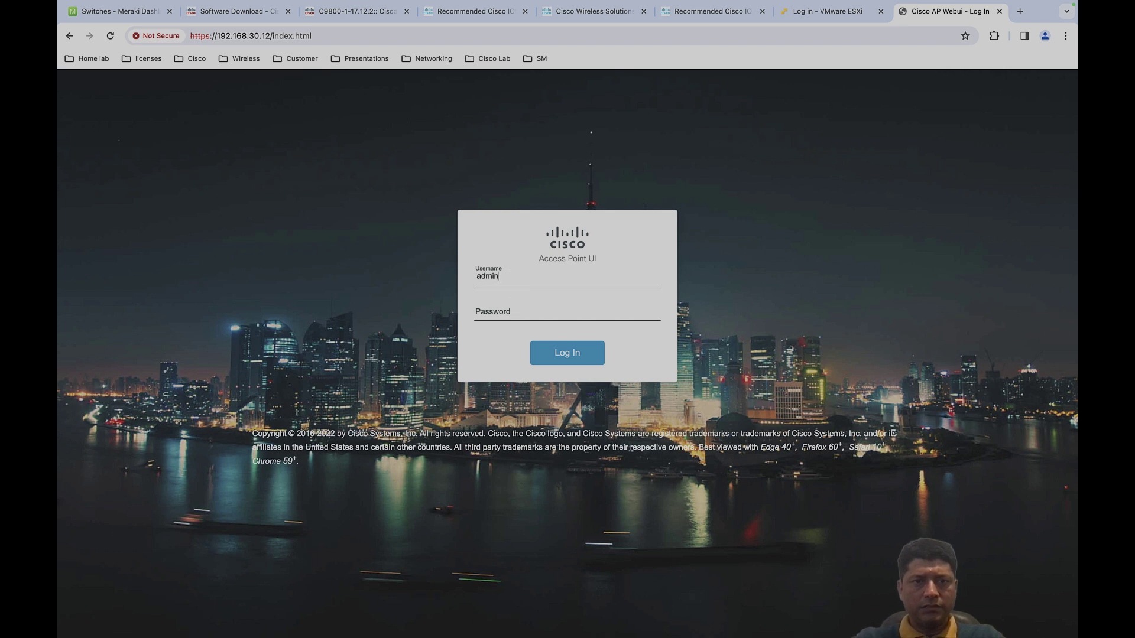
{"action": "key", "text": "Tab"}
{"action": "type", "text": "Cisco"}
{"action": "key", "text": "Return"}
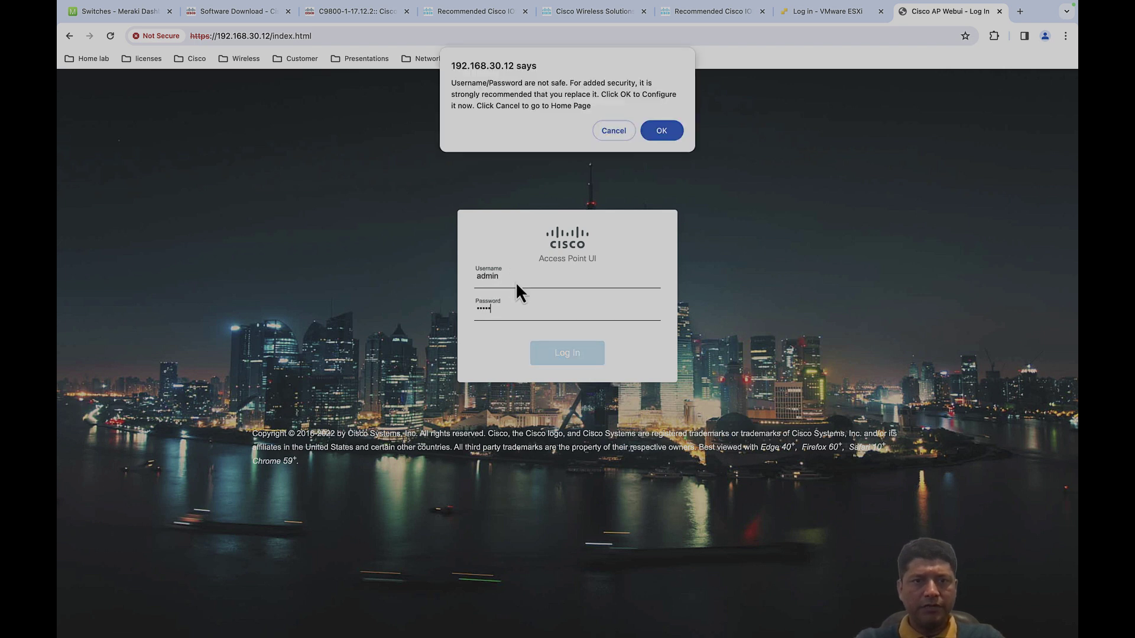
{"action": "left_click", "coordinate": [679, 130]}
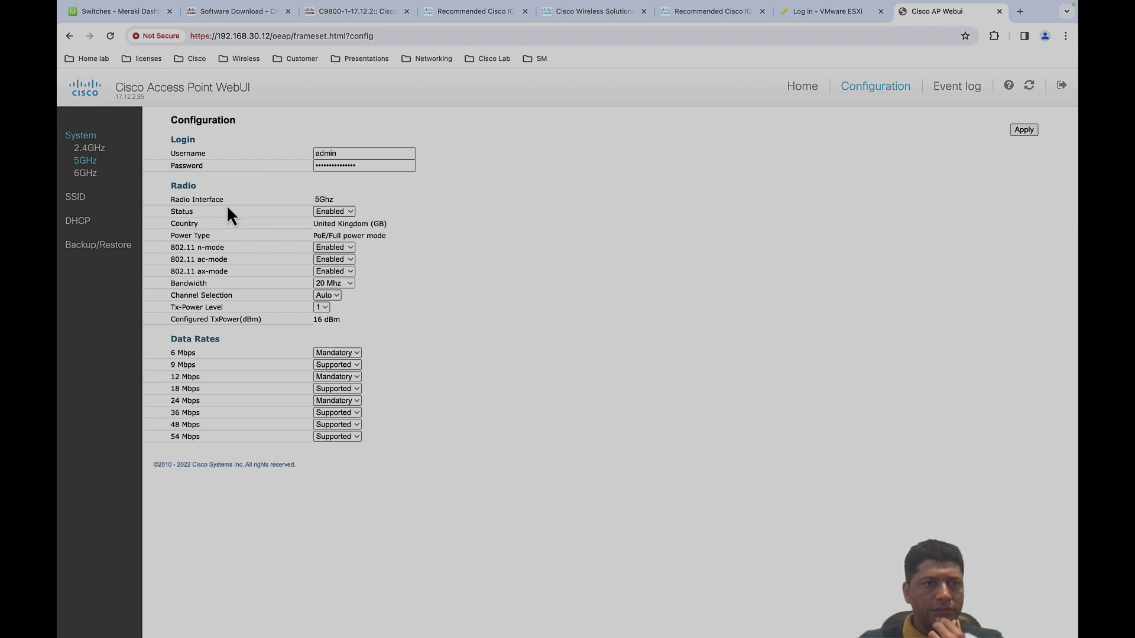
{"action": "left_click", "coordinate": [91, 148]}
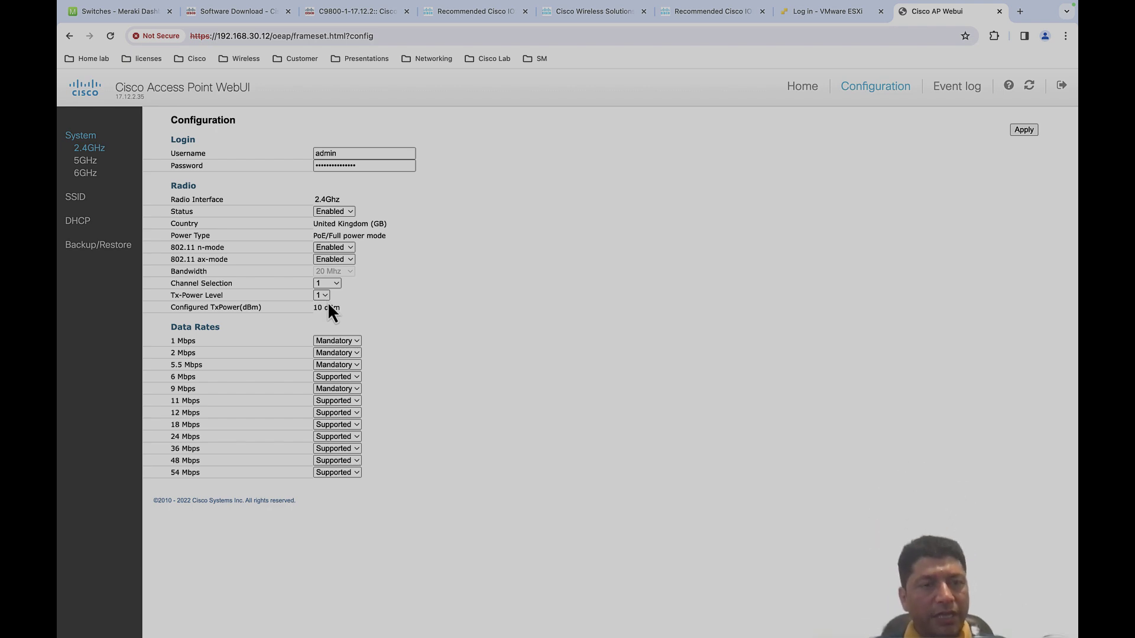
- Lower and apply the 2.4 GHz Tx-Power Level until it reads level 3 (4 dBm)
{"action": "left_click", "coordinate": [326, 296]}
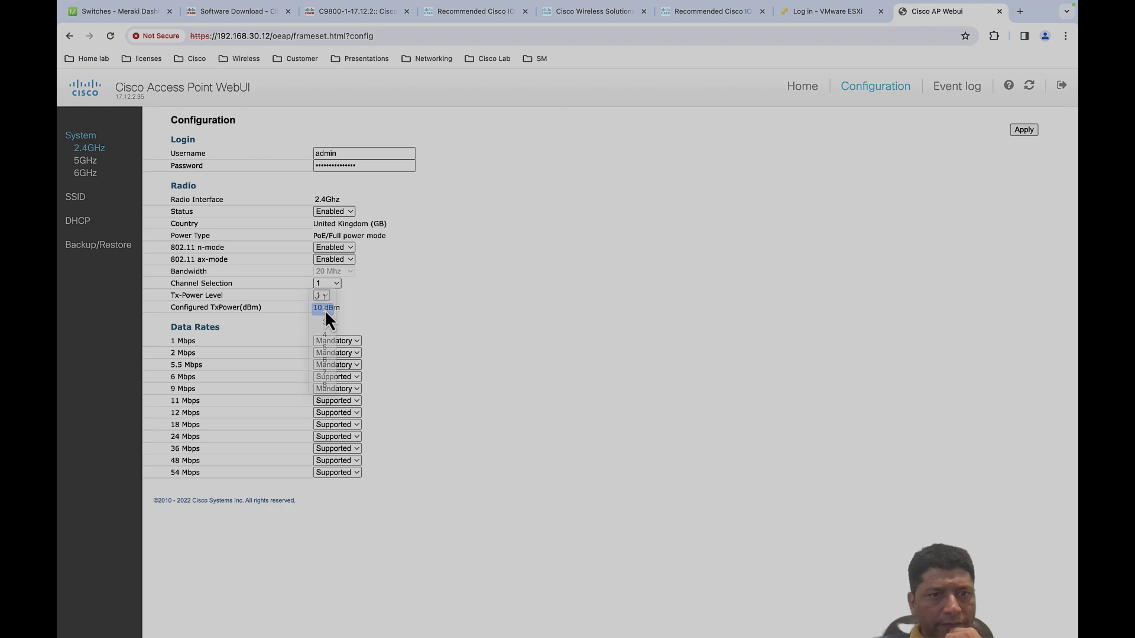
{"action": "left_click", "coordinate": [325, 309]}
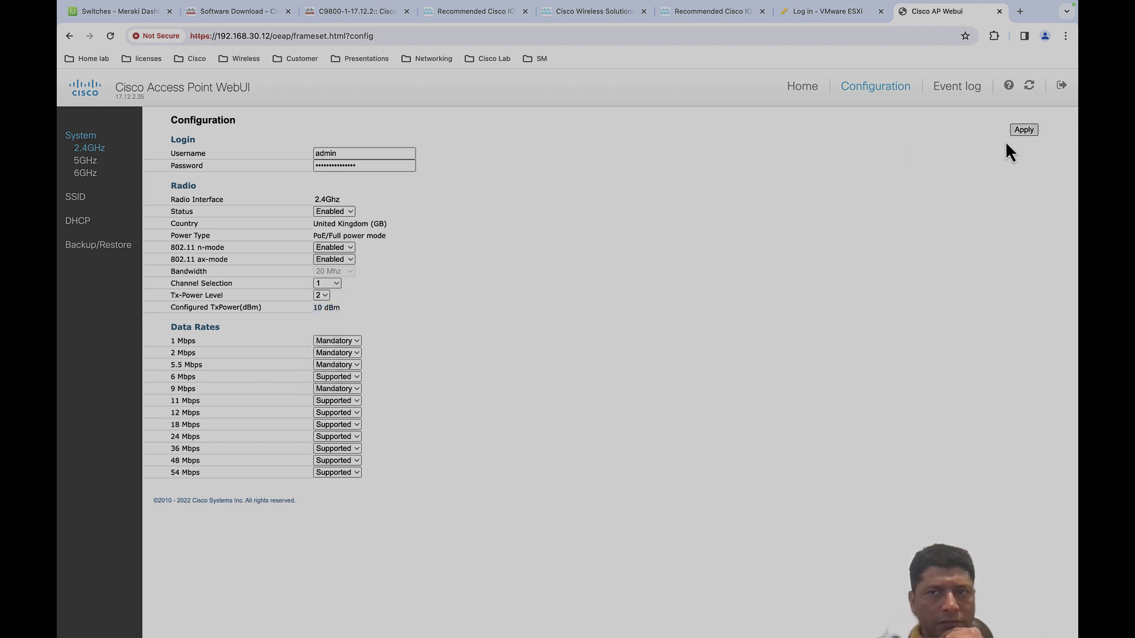
{"action": "left_click", "coordinate": [1023, 130]}
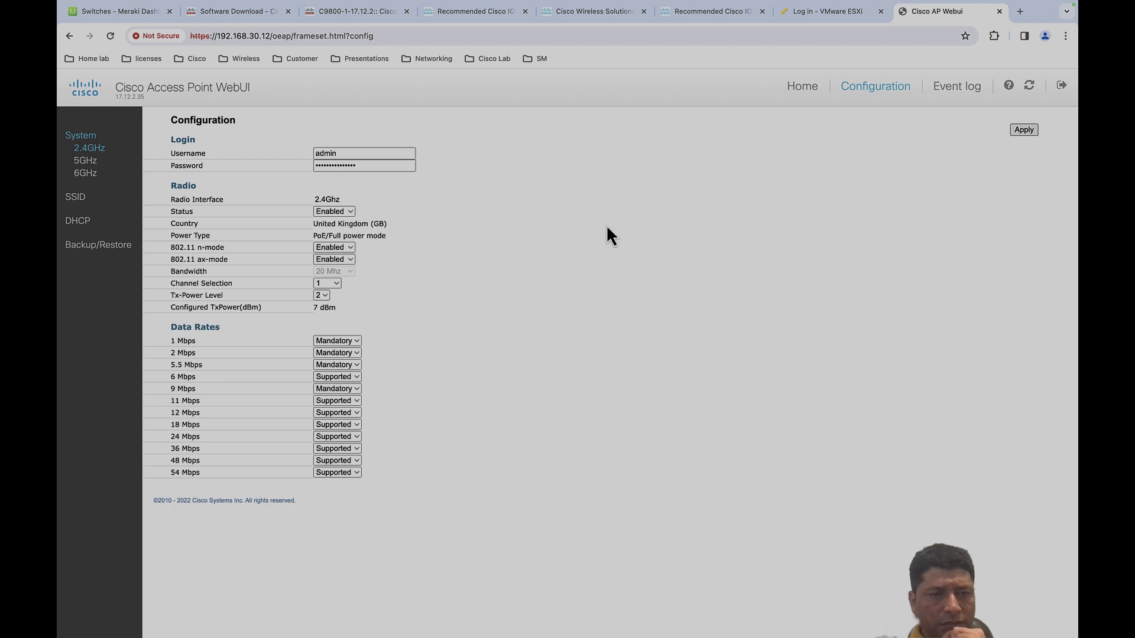
{"action": "left_click", "coordinate": [325, 296]}
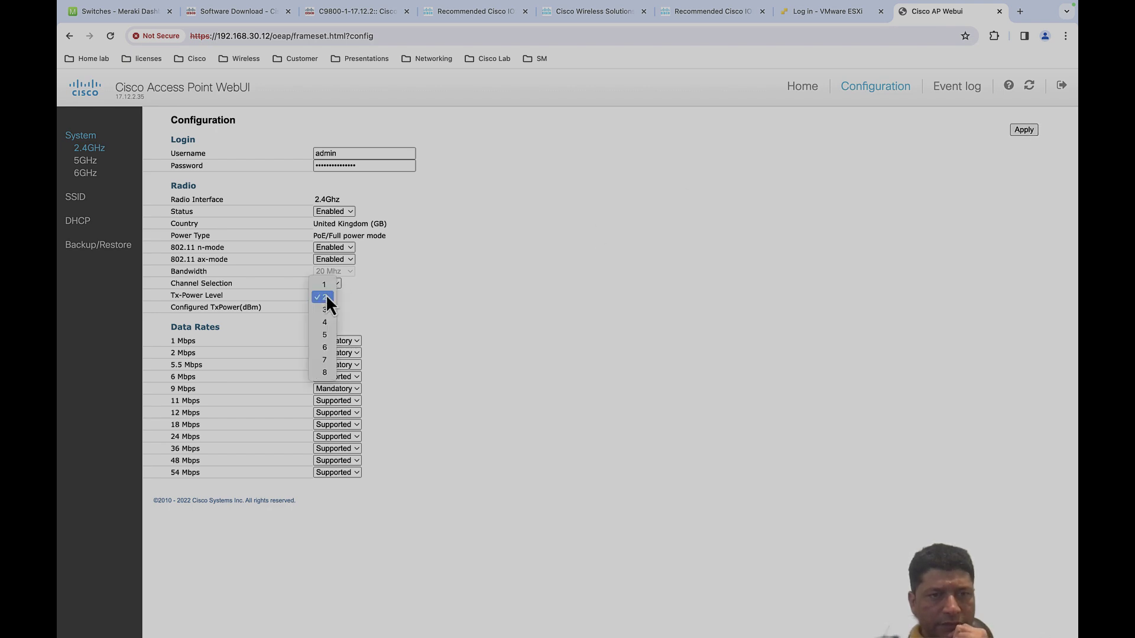
{"action": "left_click", "coordinate": [327, 373]}
{"action": "left_click", "coordinate": [1022, 131]}
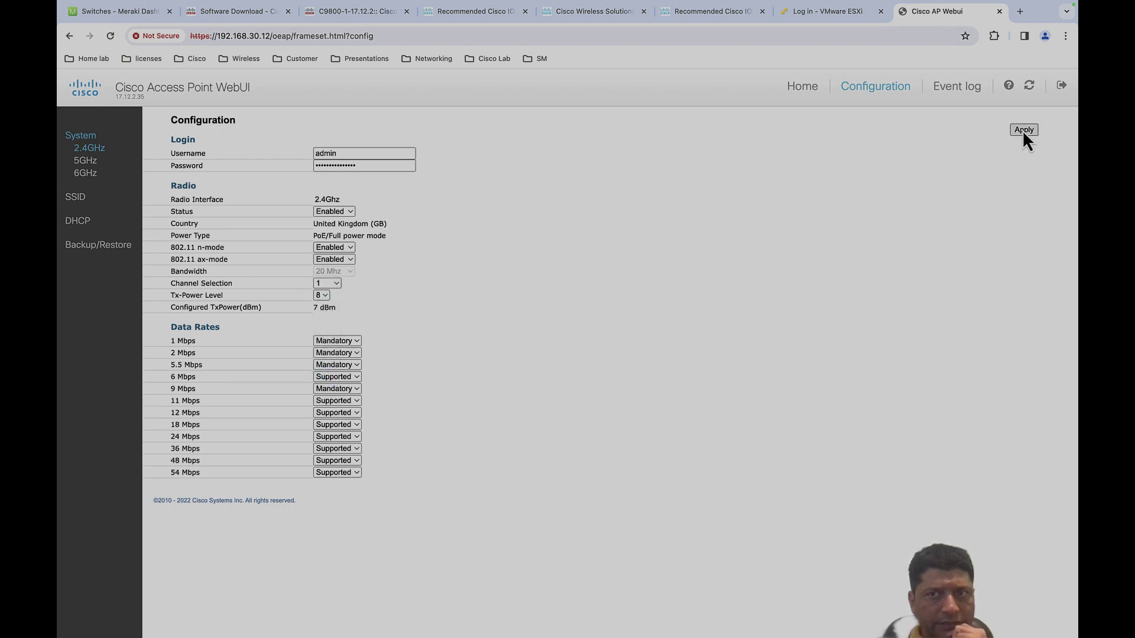
{"action": "left_click", "coordinate": [1028, 130]}
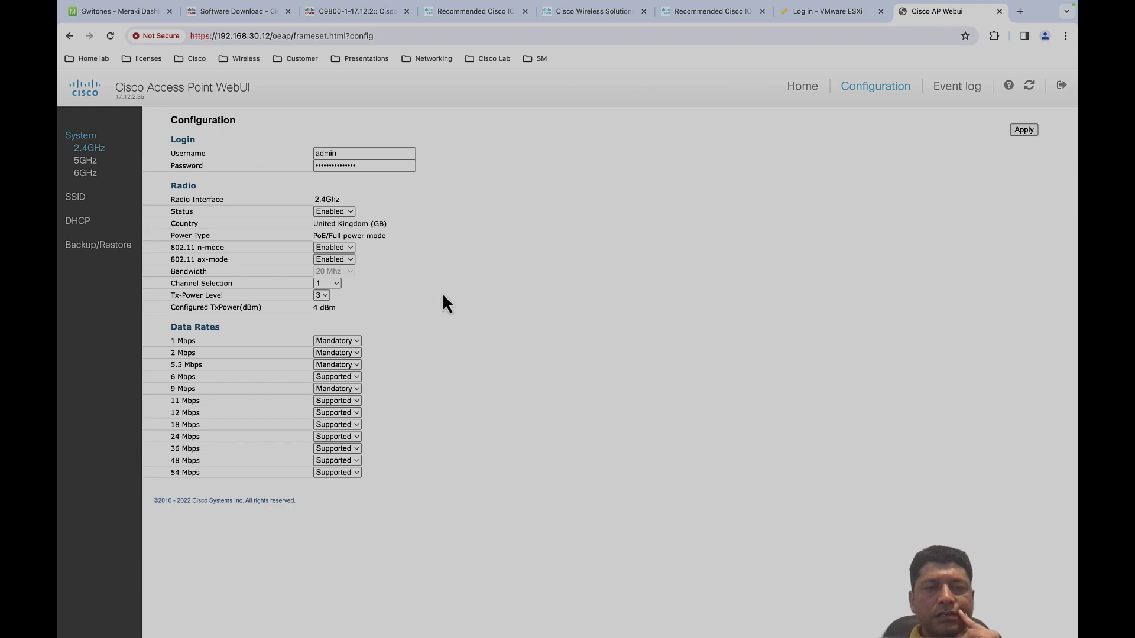
{"action": "left_click", "coordinate": [326, 294]}
{"action": "left_click", "coordinate": [328, 293]}
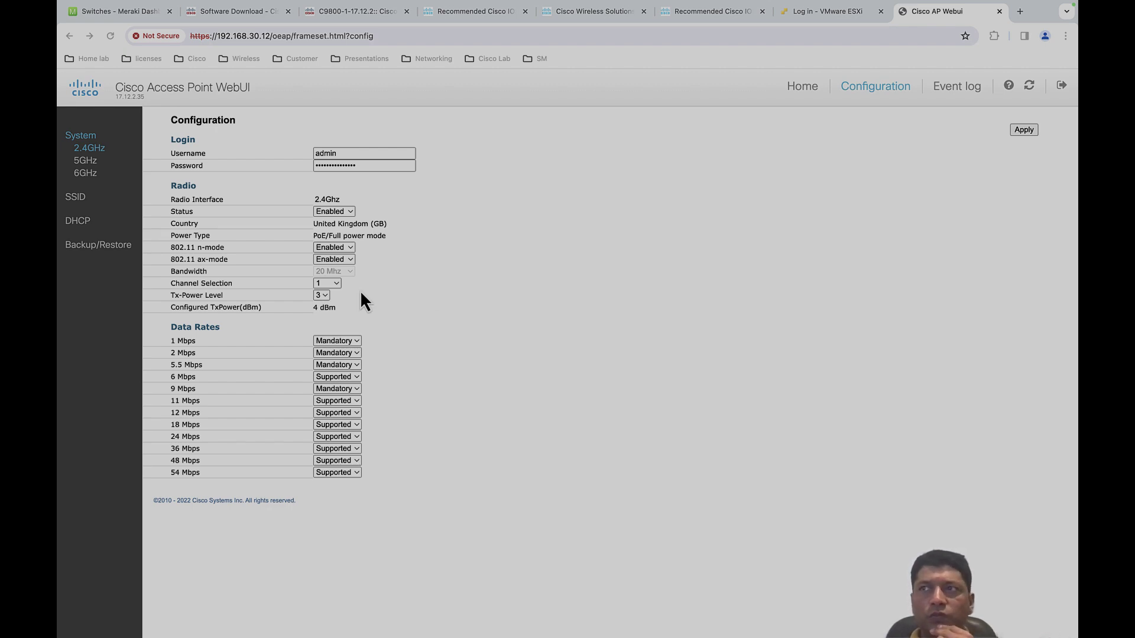
- Try 2.4 GHz Tx-Power Levels 5 and then 3, applying each
{"action": "left_click", "coordinate": [327, 296]}
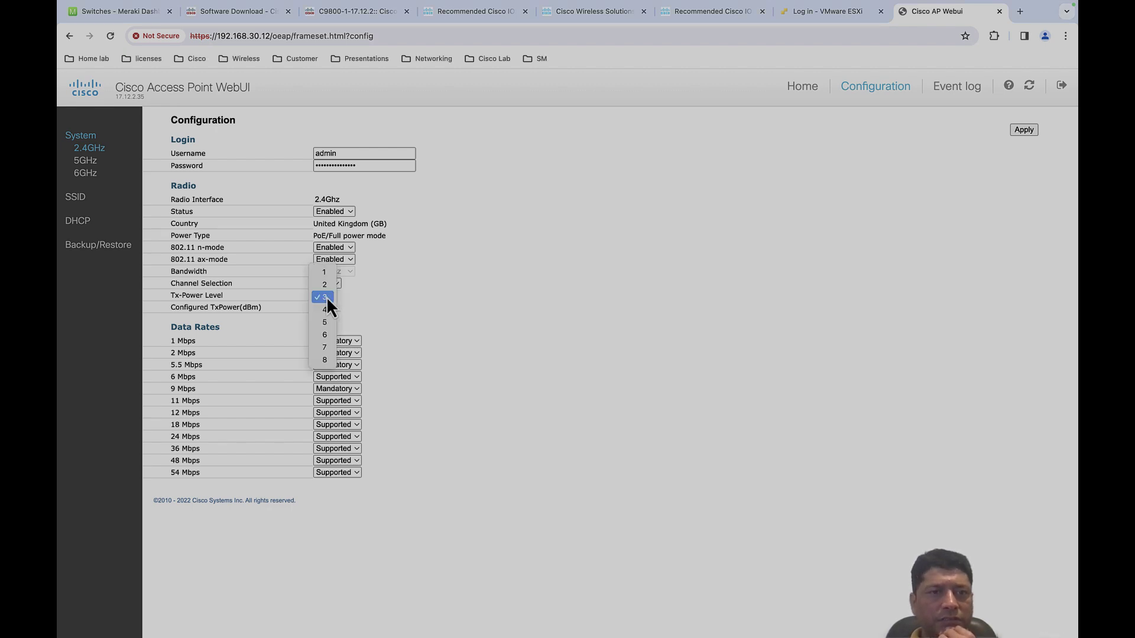
{"action": "left_click", "coordinate": [325, 320]}
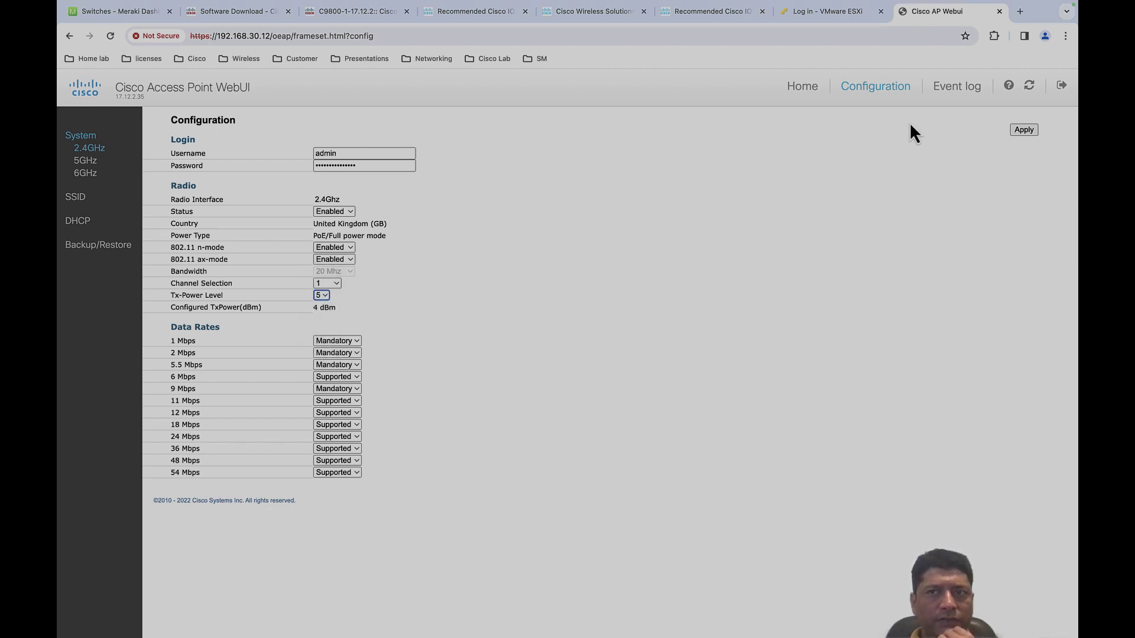
{"action": "left_click", "coordinate": [1021, 132]}
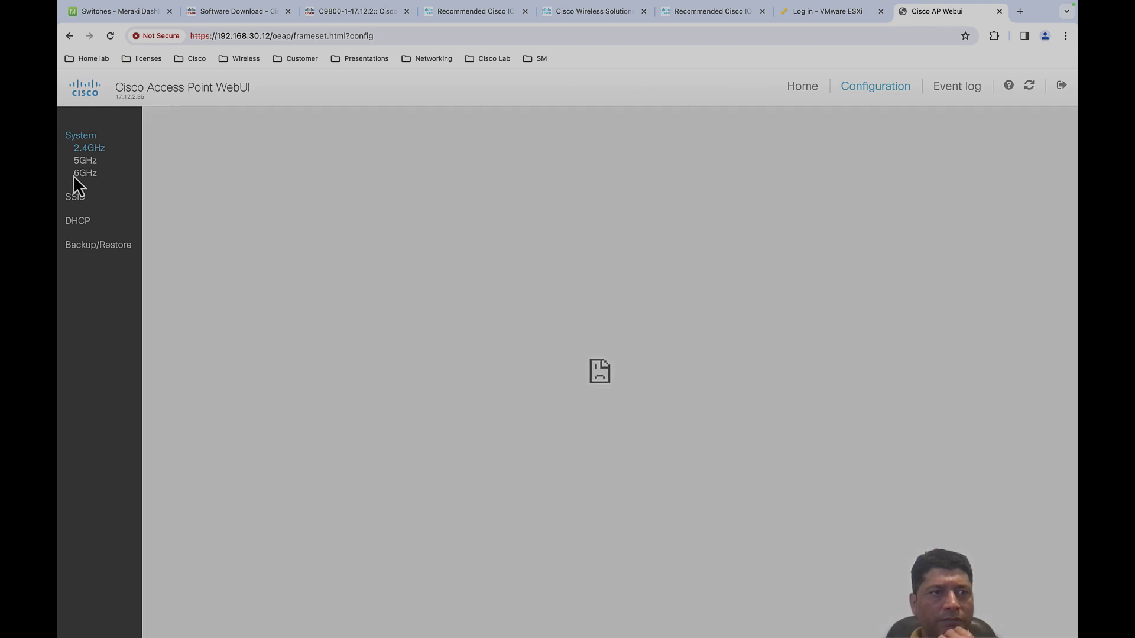
{"action": "left_click", "coordinate": [326, 297]}
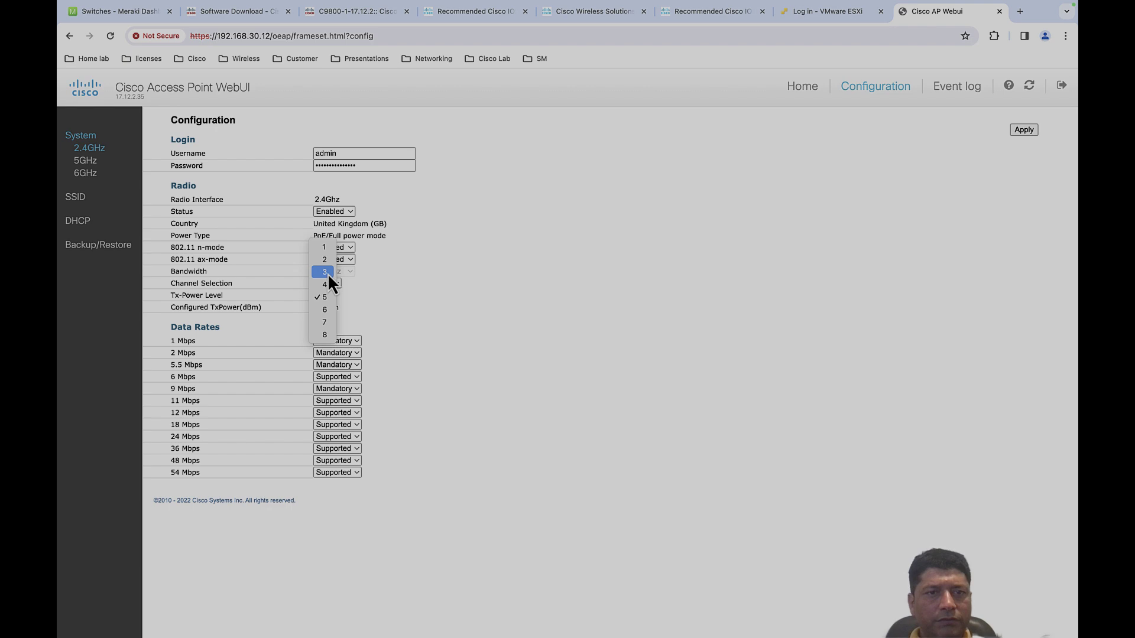
{"action": "left_click", "coordinate": [328, 273]}
{"action": "left_click", "coordinate": [1023, 132]}
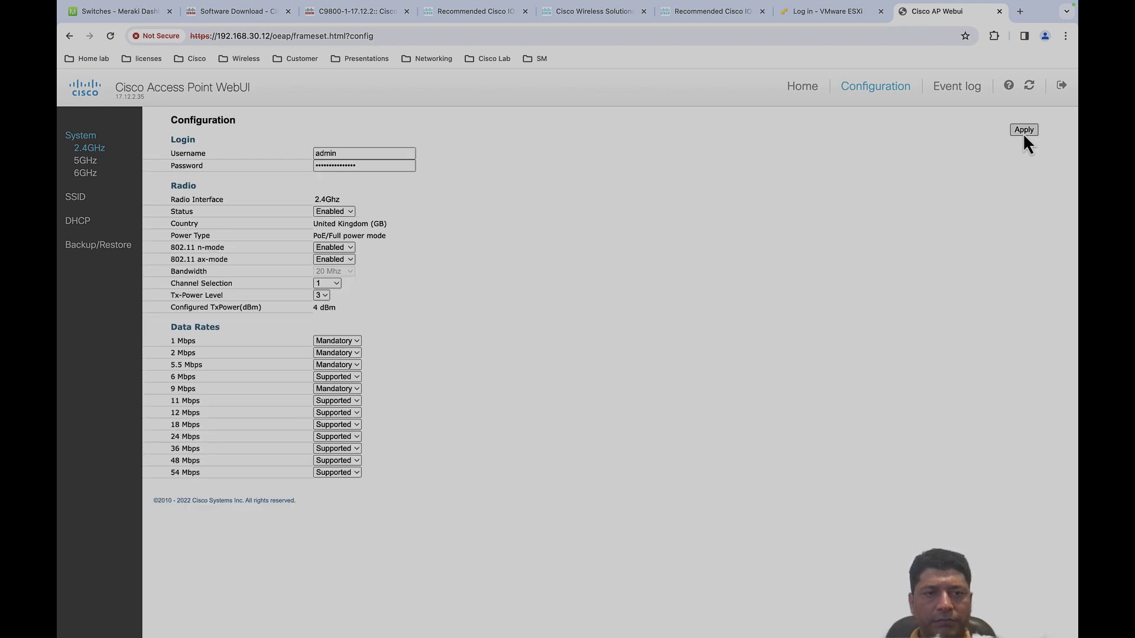
- Try Tx-Power Levels 2 and 1, then settle on and apply level 2
{"action": "left_click", "coordinate": [321, 295]}
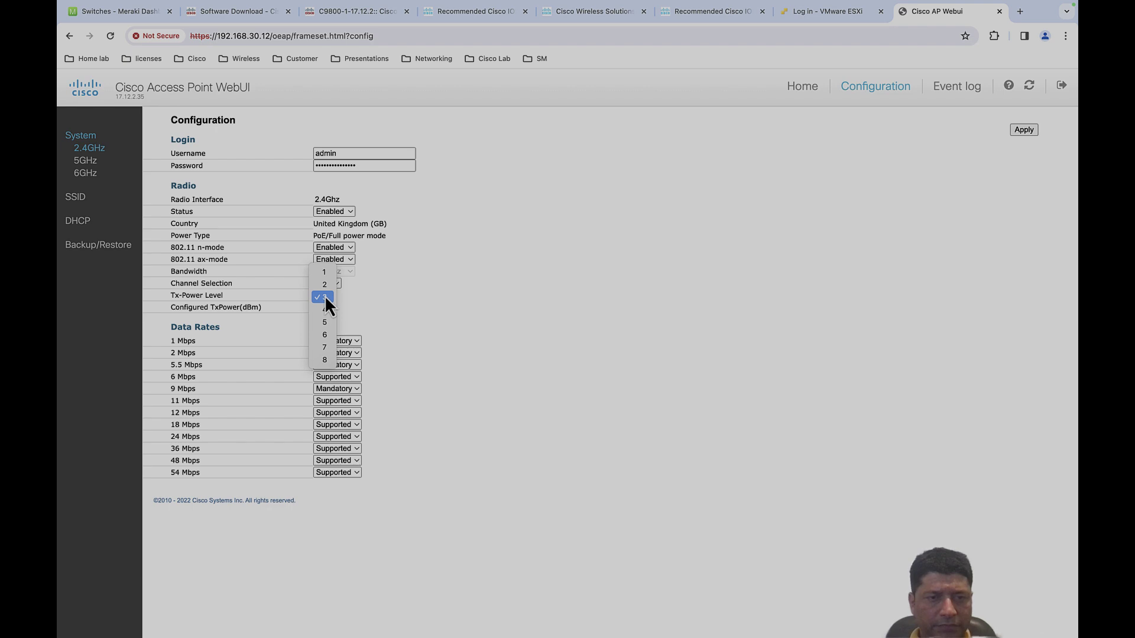
{"action": "left_click", "coordinate": [324, 284]}
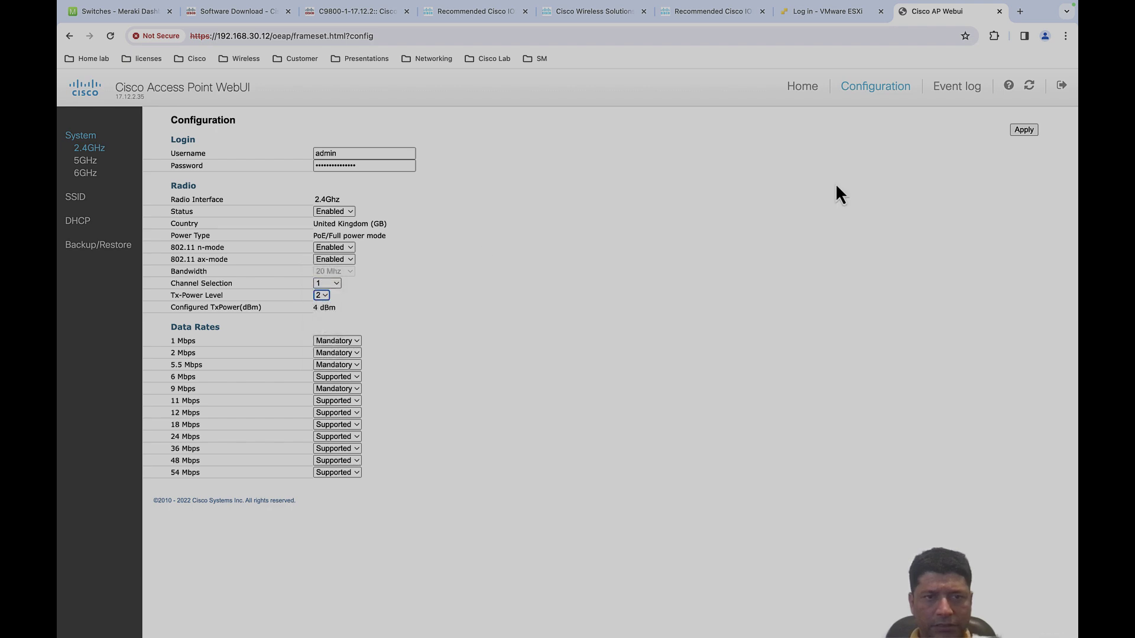
{"action": "left_click", "coordinate": [1024, 131]}
{"action": "left_click", "coordinate": [321, 296]}
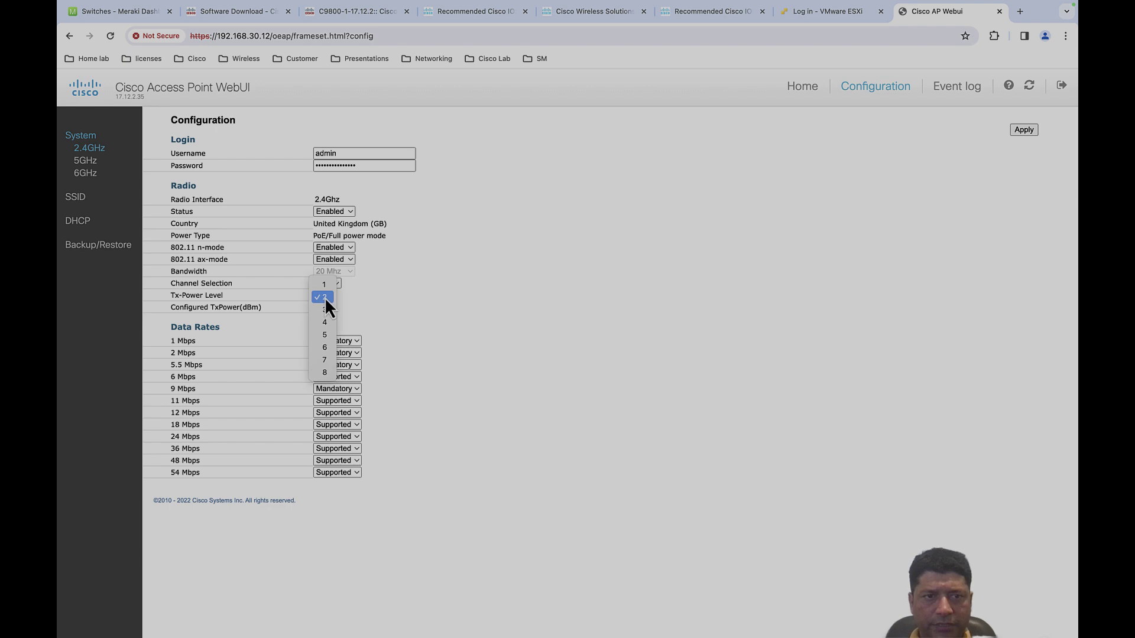
{"action": "left_click", "coordinate": [324, 287]}
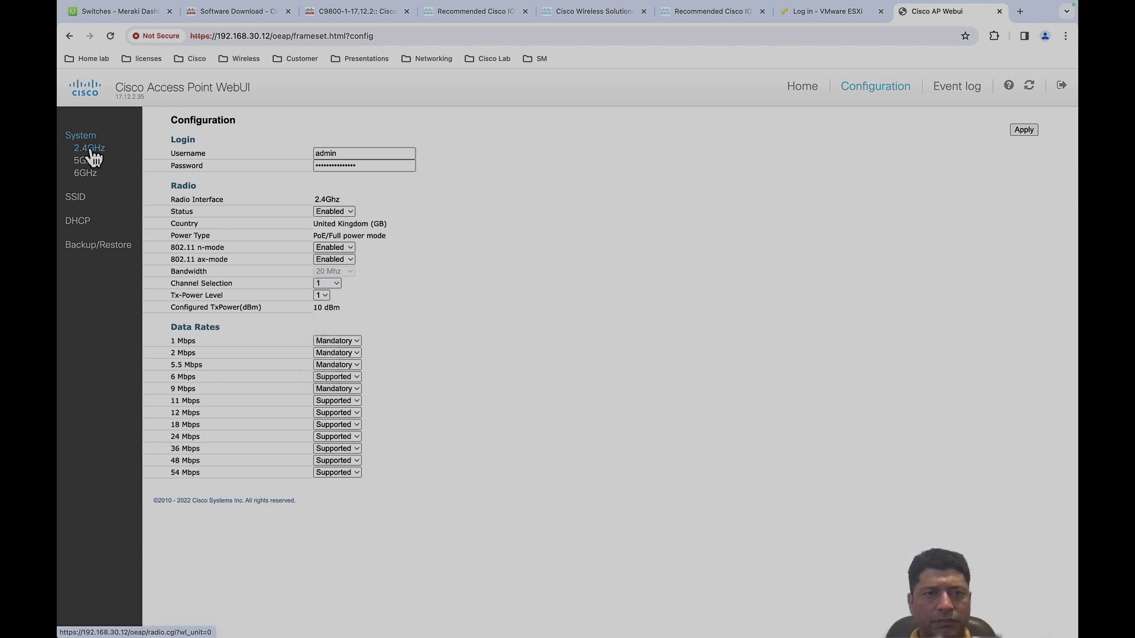
{"action": "left_click", "coordinate": [324, 296]}
{"action": "left_click", "coordinate": [324, 297]}
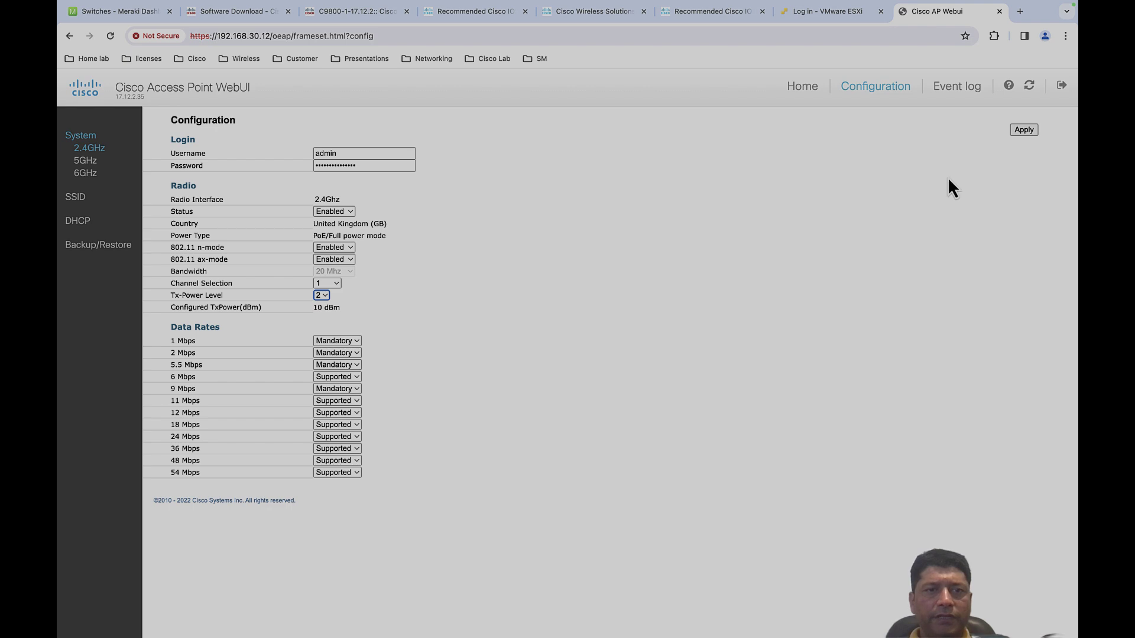
{"action": "left_click", "coordinate": [1020, 130]}
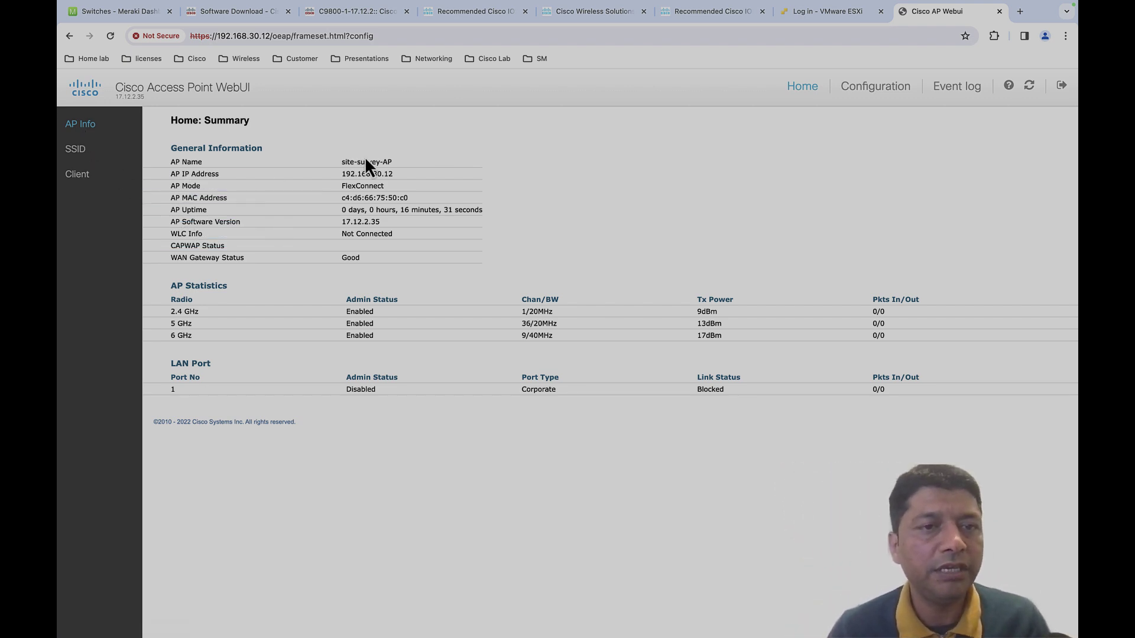
- Reload the Home summary and check the 5 GHz radio's 13dBm Tx power on channel 44
{"action": "left_click_drag", "start_coordinate": [394, 161], "coordinate": [342, 160]}
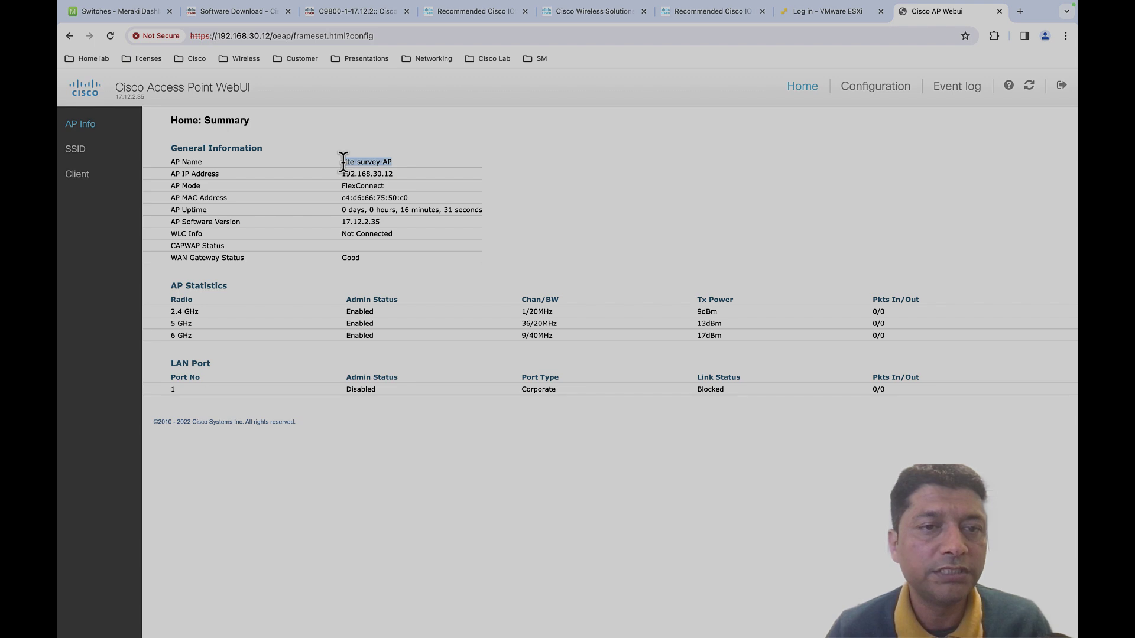
{"action": "left_click", "coordinate": [342, 160]}
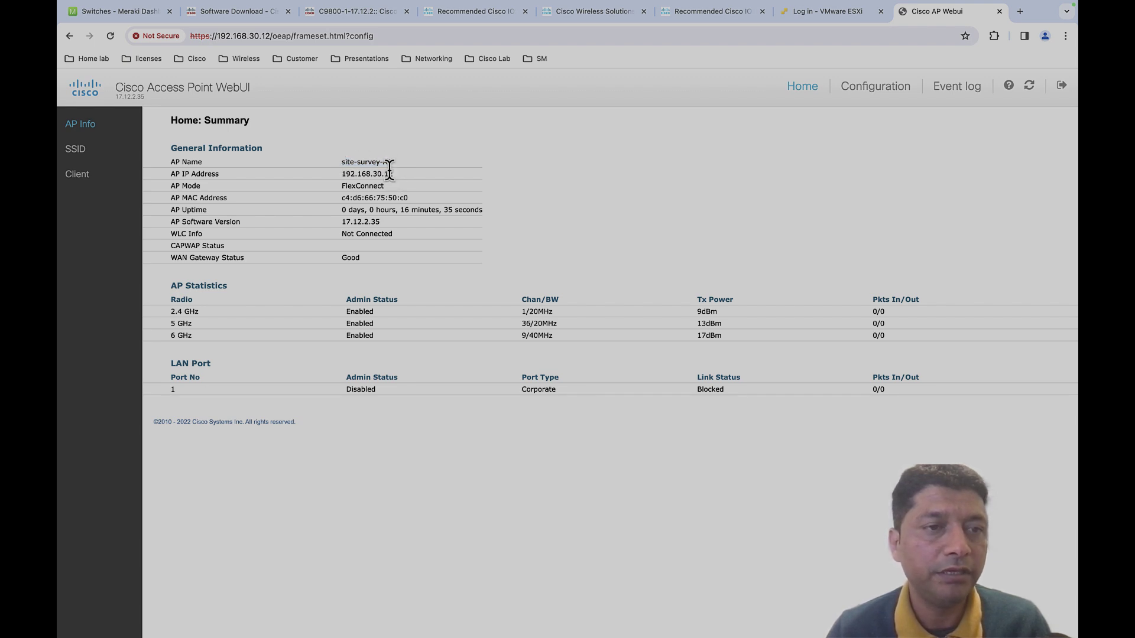
{"action": "left_click", "coordinate": [803, 88]}
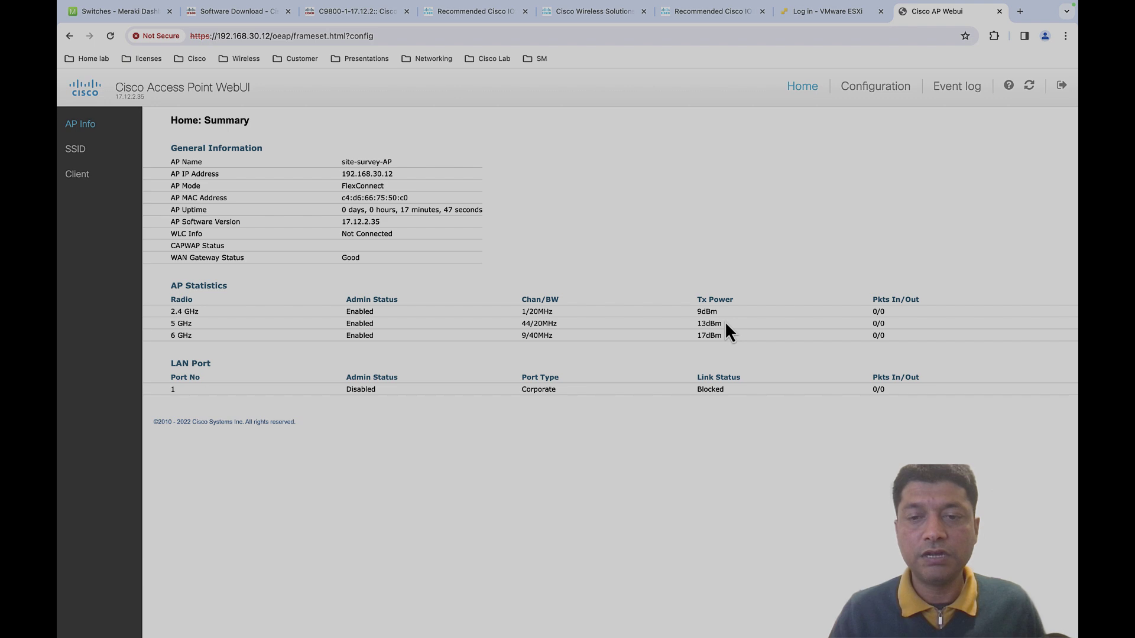
{"action": "left_click_drag", "start_coordinate": [725, 328], "coordinate": [696, 310]}
{"action": "left_click", "coordinate": [696, 311]}
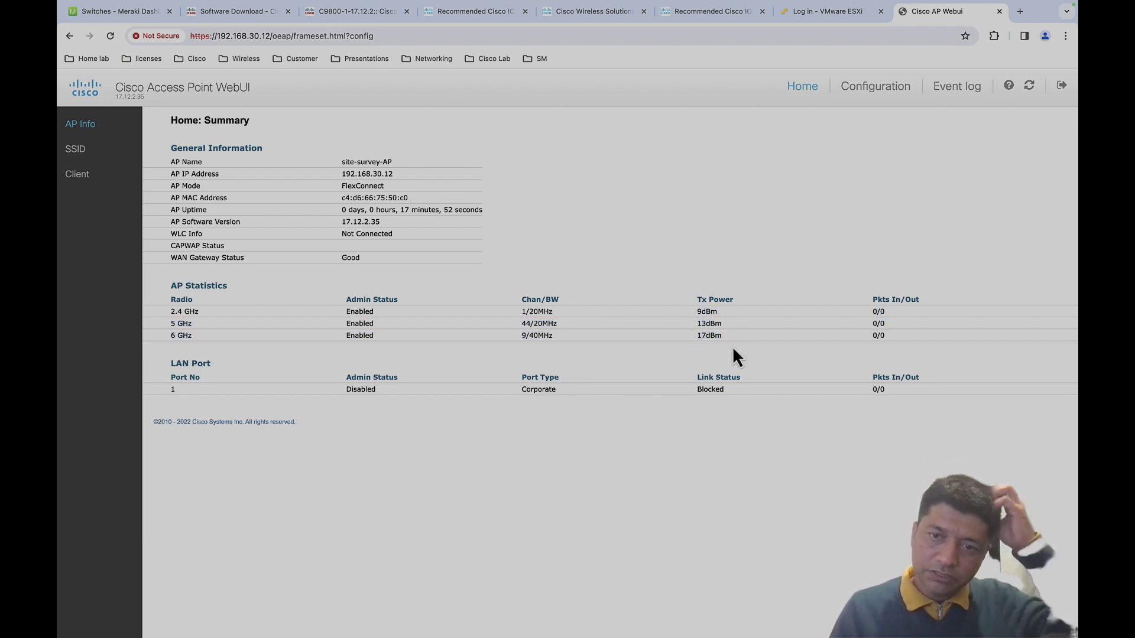